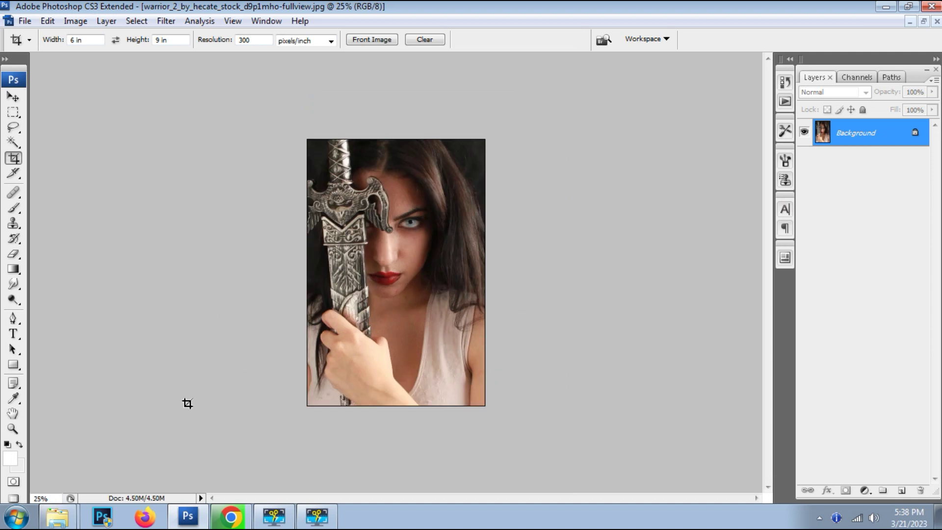
Crop the whole warrior photo to a 6 × 9 inch portrait at 300 ppi
{"action": "left_click_drag", "start_coordinate": [305, 130], "coordinate": [657, 521]}
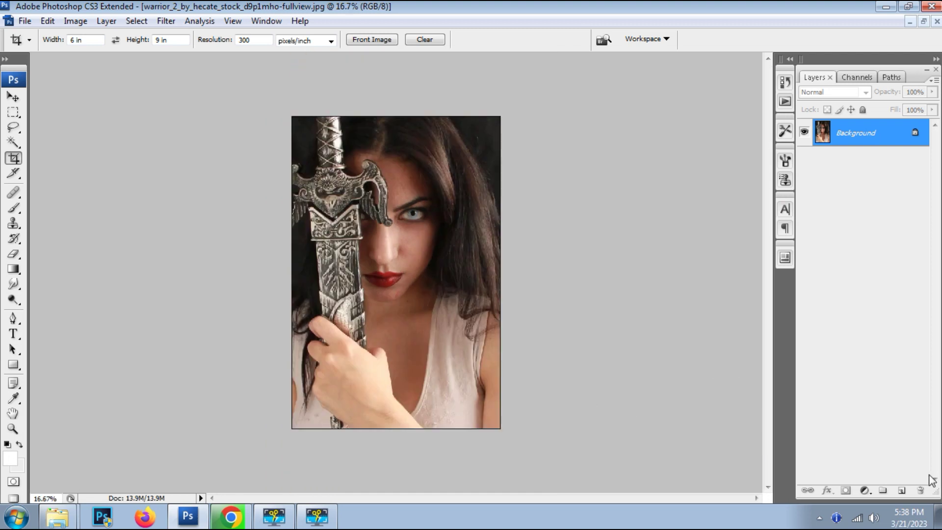
{"action": "left_click", "coordinate": [864, 490]}
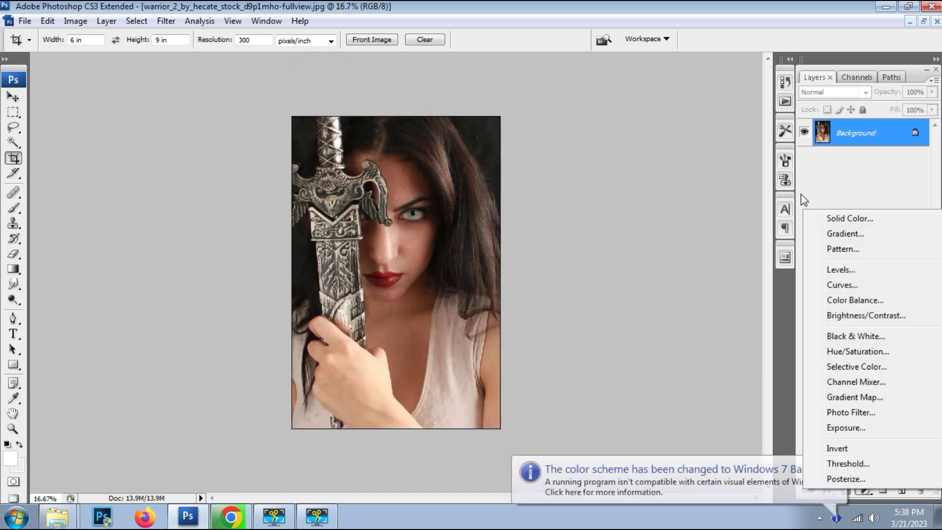
Add a Gradient Fill layer using the Violet, Orange preset
{"action": "left_click", "coordinate": [845, 233]}
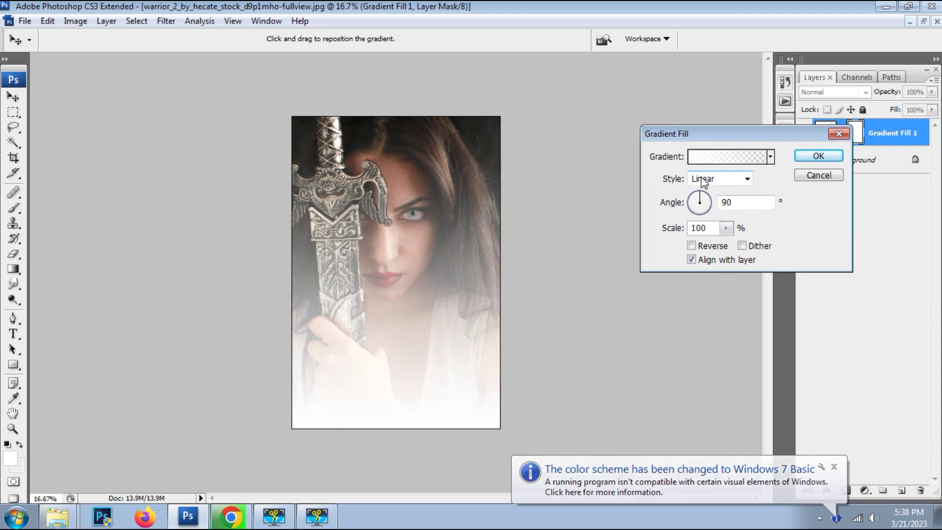
{"action": "left_click", "coordinate": [696, 157]}
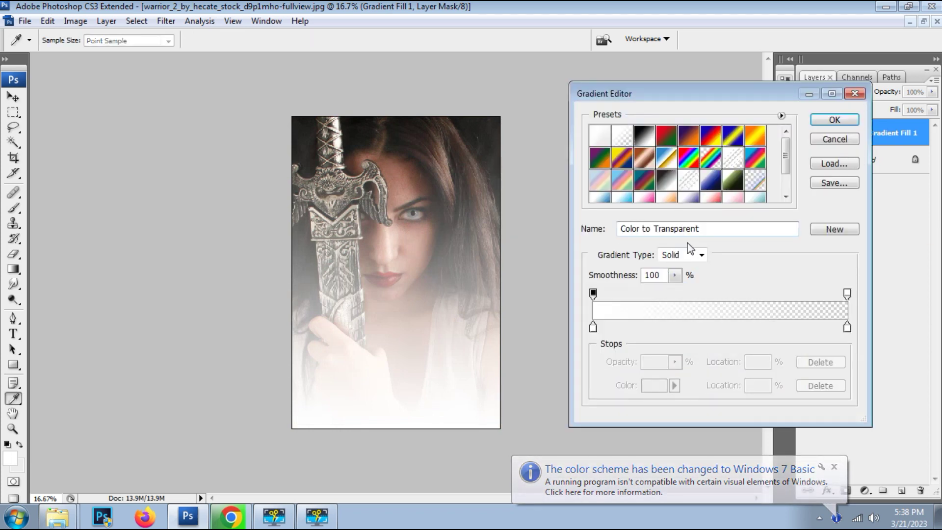
{"action": "left_click", "coordinate": [686, 139]}
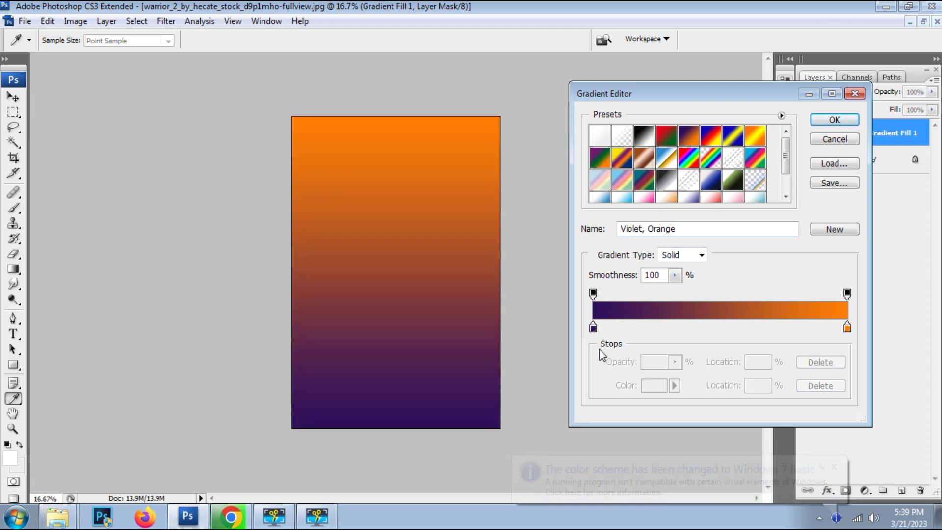
{"action": "left_click", "coordinate": [593, 327]}
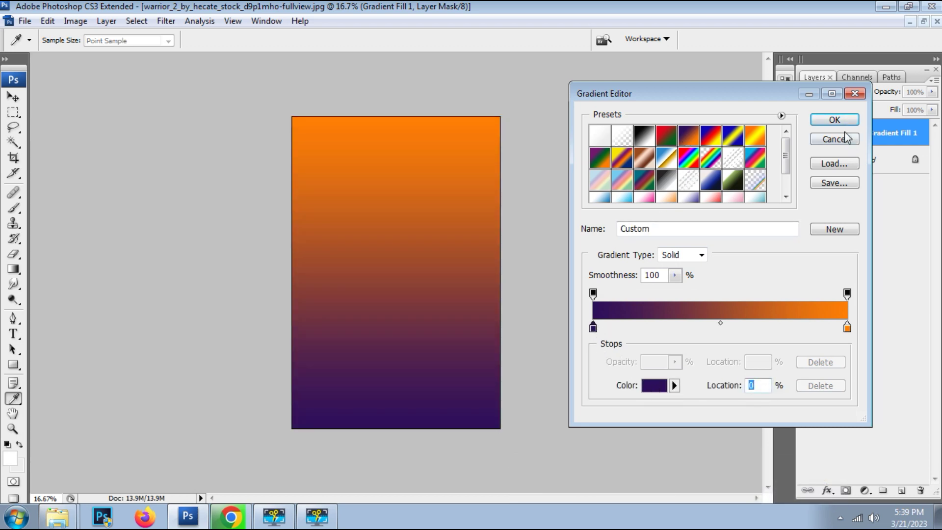
{"action": "left_click", "coordinate": [834, 120]}
{"action": "left_click", "coordinate": [818, 156]}
Try Screen and Overlay, then settle the gradient layer's blend mode on Soft Light
{"action": "left_click", "coordinate": [836, 92]}
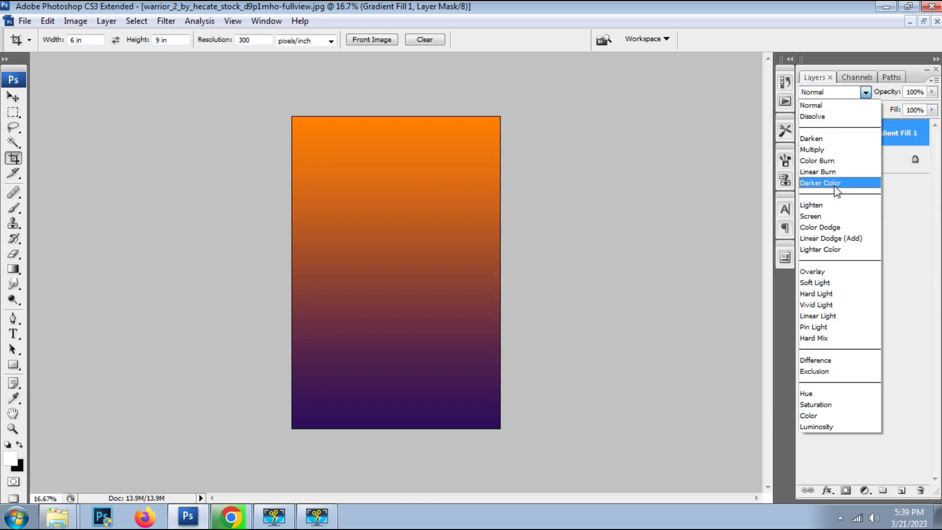
{"action": "left_click", "coordinate": [829, 216]}
{"action": "key", "text": "ctrl+plus"}
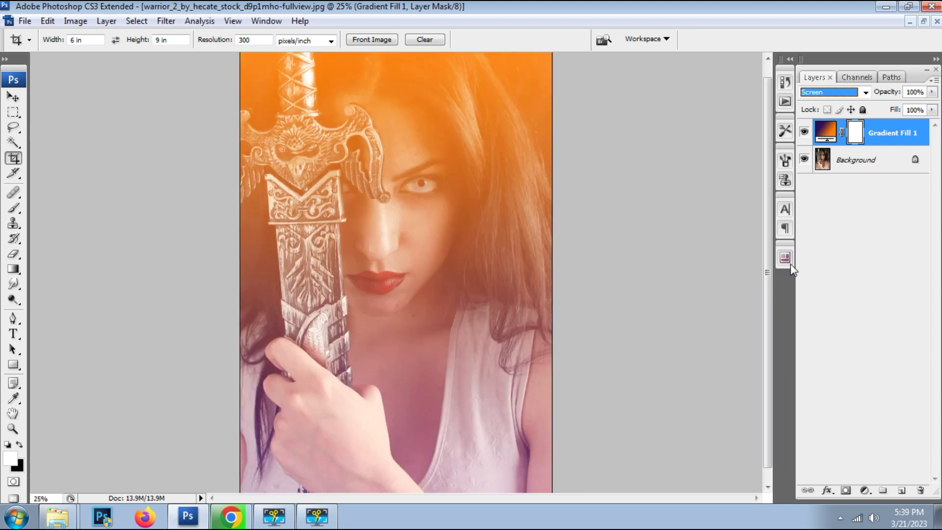
{"action": "left_click", "coordinate": [828, 98]}
{"action": "left_click", "coordinate": [842, 271]}
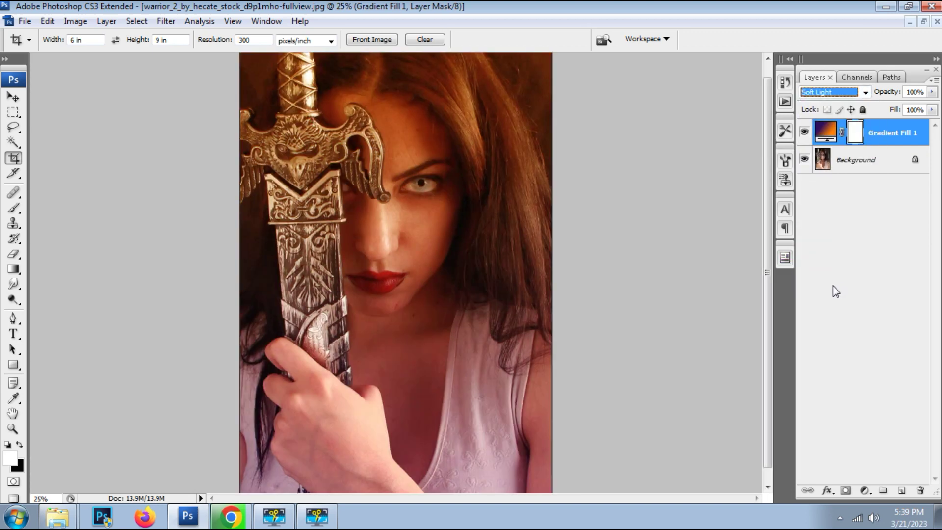
{"action": "key", "text": "Down"}
Add a second Gradient Fill layer and set its left colour stop to black
{"action": "left_click", "coordinate": [864, 490]}
{"action": "left_click", "coordinate": [864, 236]}
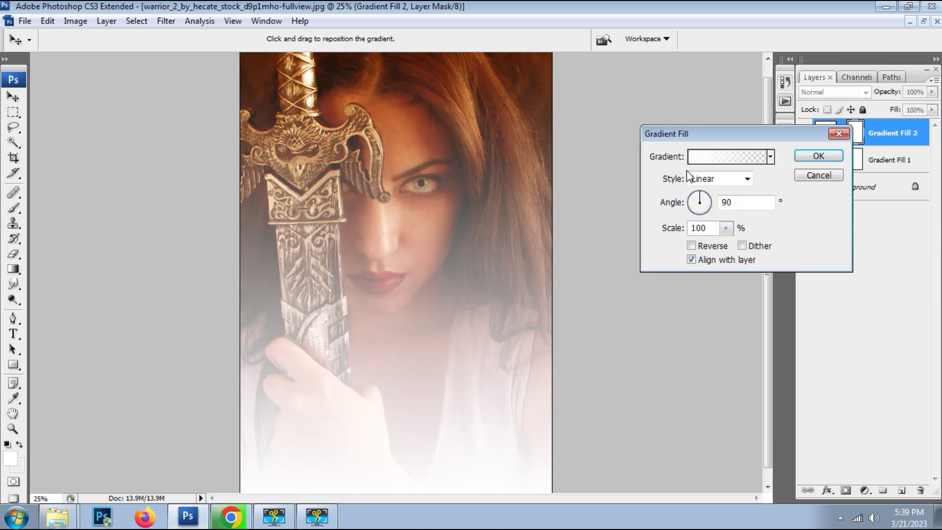
{"action": "left_click", "coordinate": [705, 156]}
{"action": "left_click", "coordinate": [592, 326]}
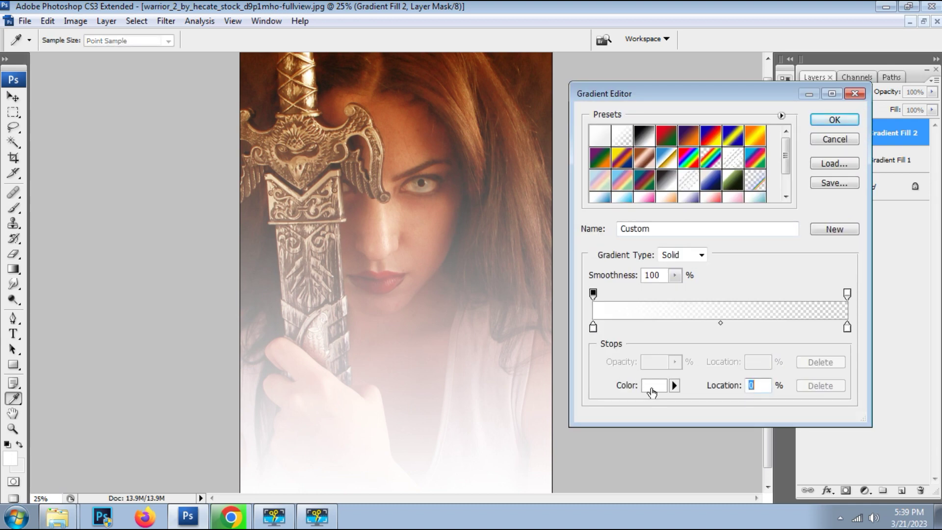
{"action": "left_click", "coordinate": [651, 386]}
{"action": "left_click_drag", "start_coordinate": [564, 417], "coordinate": [545, 438]}
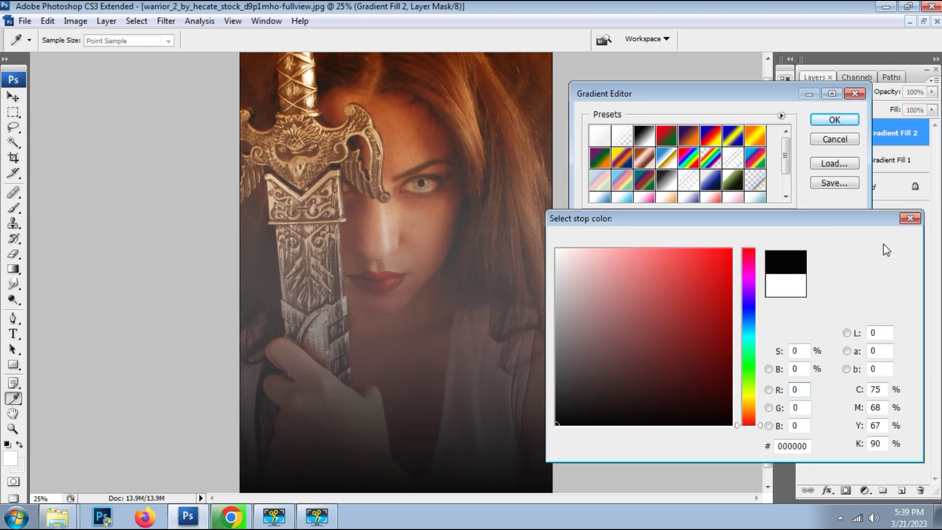
{"action": "left_click", "coordinate": [878, 241]}
Set the gradient's right colour stop to black too and accept the gradient
{"action": "left_click", "coordinate": [846, 327]}
{"action": "left_click", "coordinate": [654, 386]}
{"action": "left_click_drag", "start_coordinate": [686, 422], "coordinate": [684, 464]}
{"action": "key", "text": "ctrl+minus"}
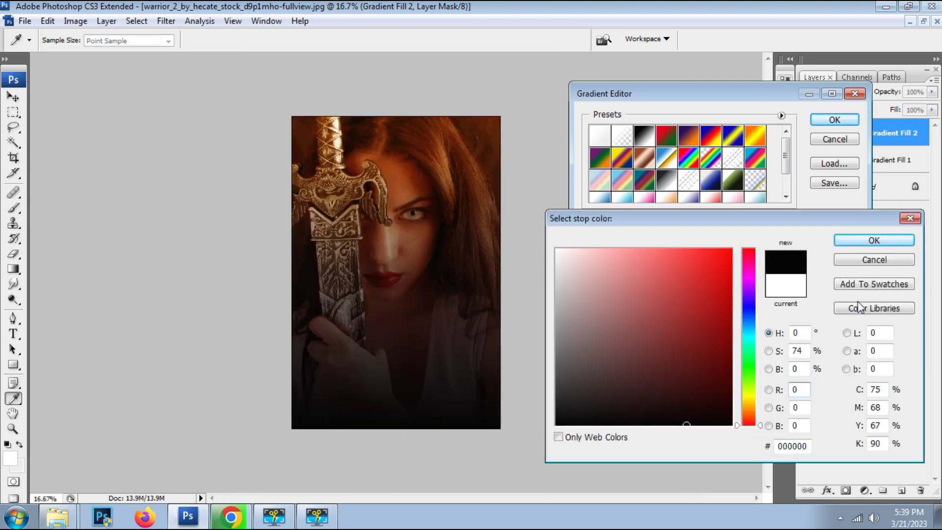
{"action": "left_click", "coordinate": [877, 241]}
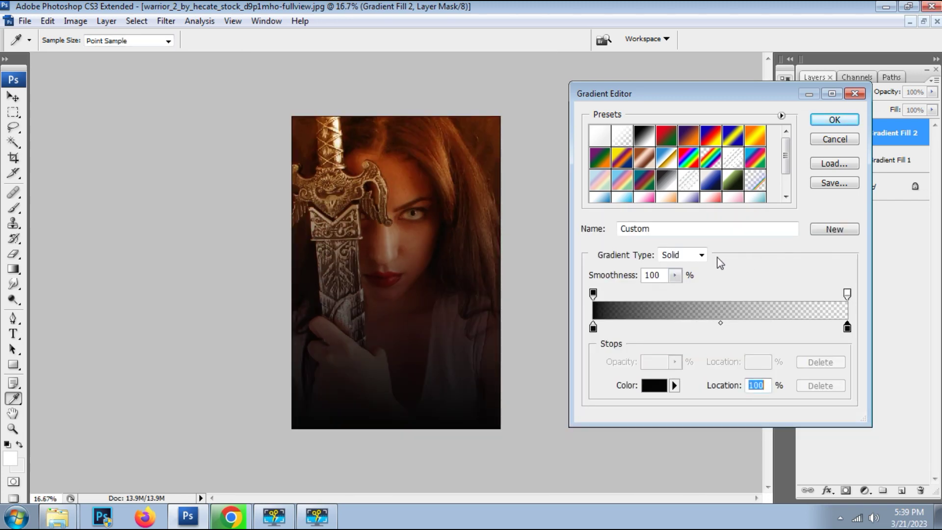
{"action": "left_click", "coordinate": [835, 120]}
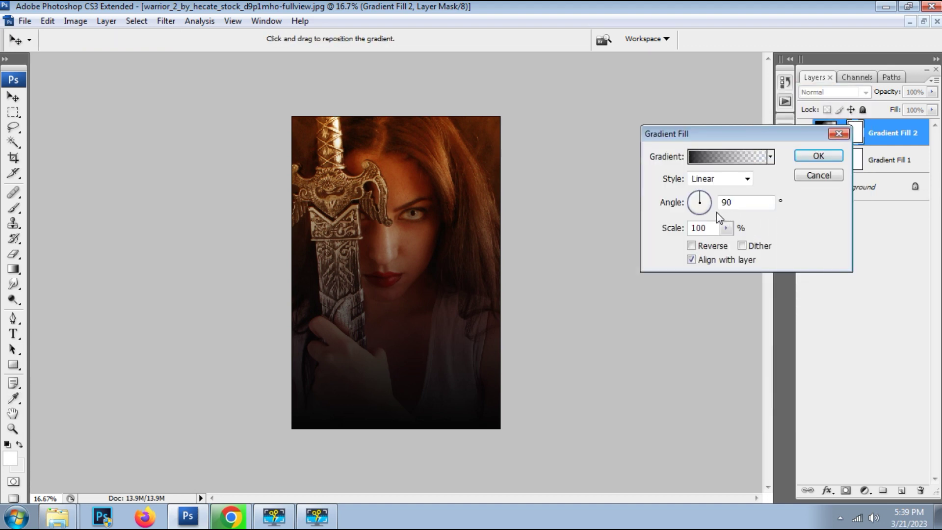
Make the gradient Radial and Reversed with slightly larger Scale, then apply it
{"action": "left_click", "coordinate": [724, 179]}
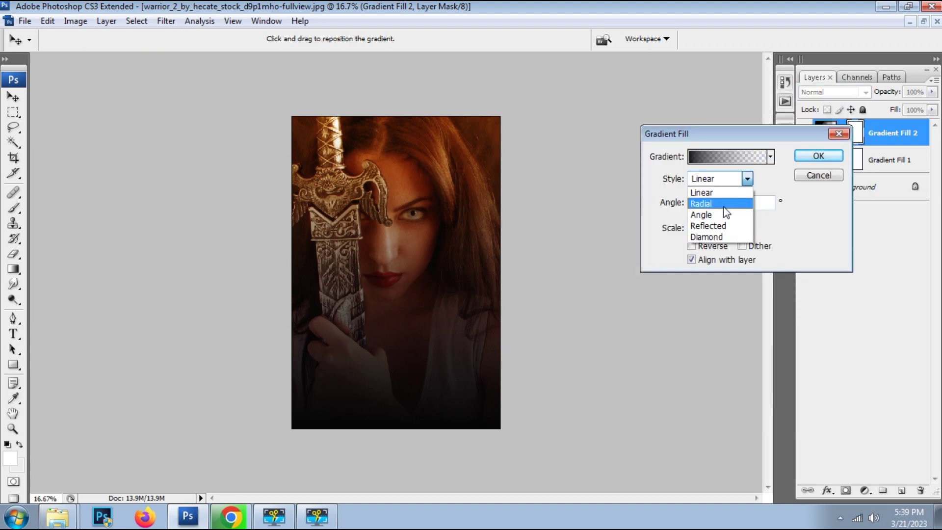
{"action": "left_click", "coordinate": [724, 204]}
{"action": "left_click", "coordinate": [691, 246]}
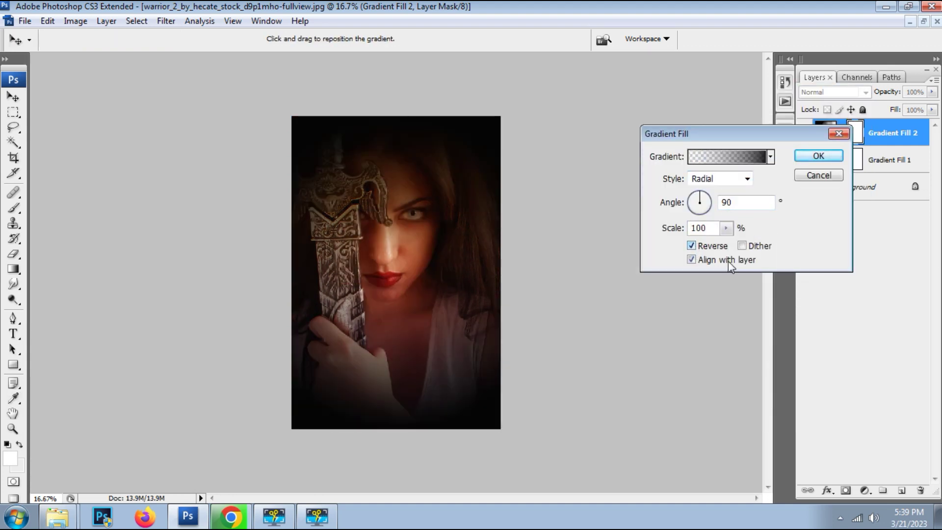
{"action": "left_click", "coordinate": [726, 228]}
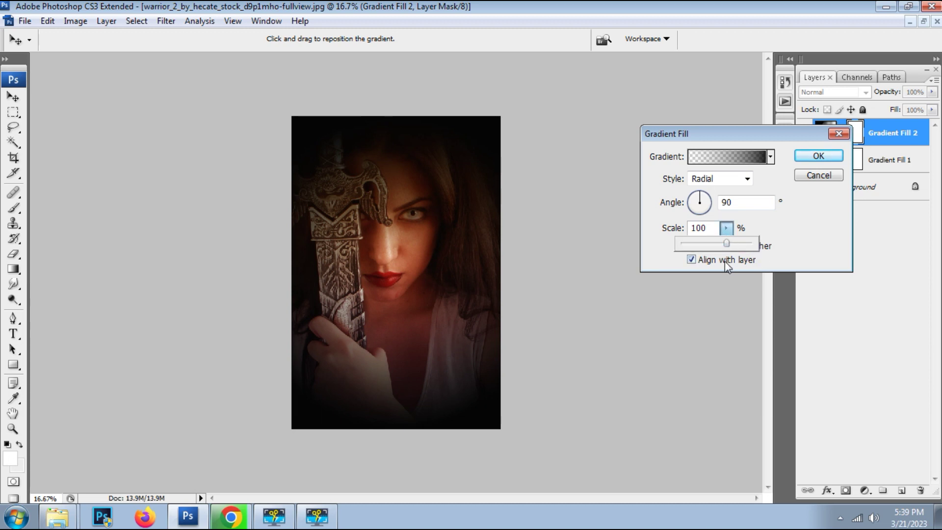
{"action": "left_click_drag", "start_coordinate": [728, 246], "coordinate": [732, 248]}
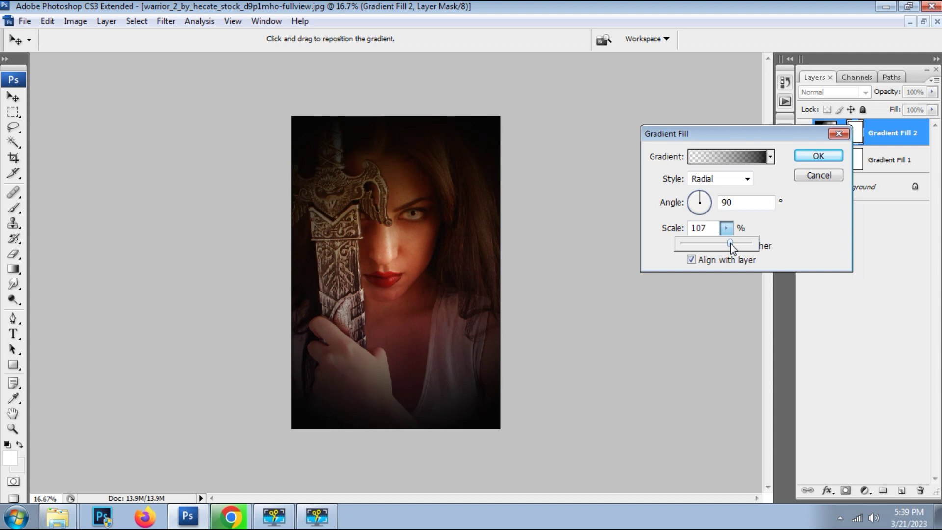
{"action": "left_click", "coordinate": [833, 158]}
{"action": "key", "text": "ctrl+plus"}
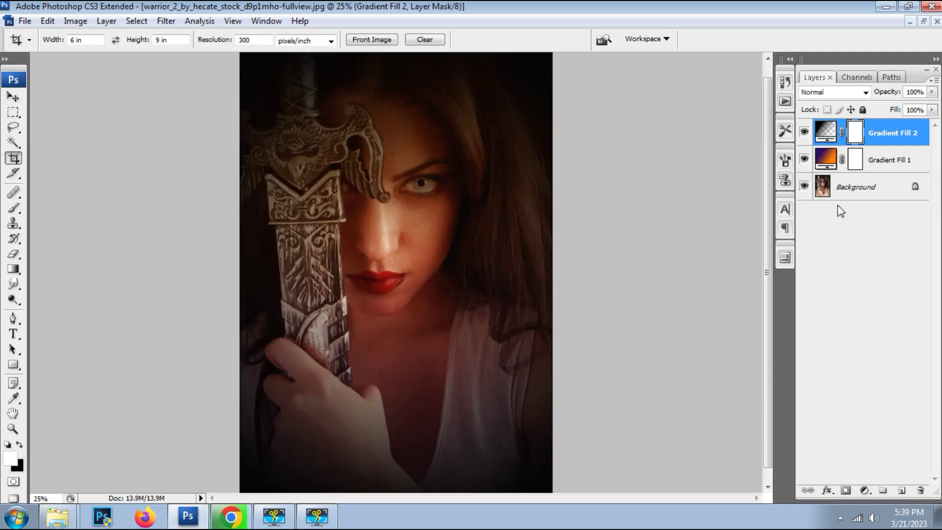
Lower Gradient Fill 1's fill to about 38%, toggling it to compare the tint
{"action": "left_click", "coordinate": [803, 160]}
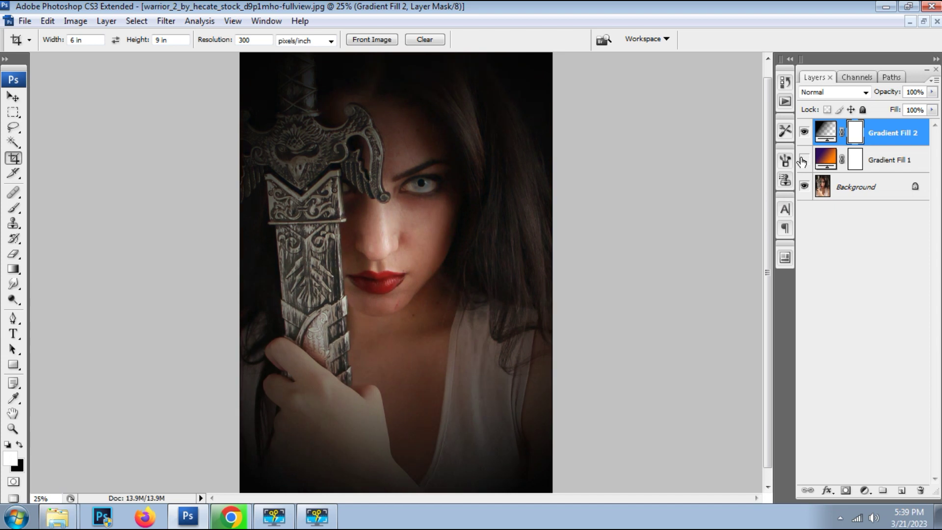
{"action": "left_click", "coordinate": [804, 159]}
{"action": "left_click", "coordinate": [877, 162]}
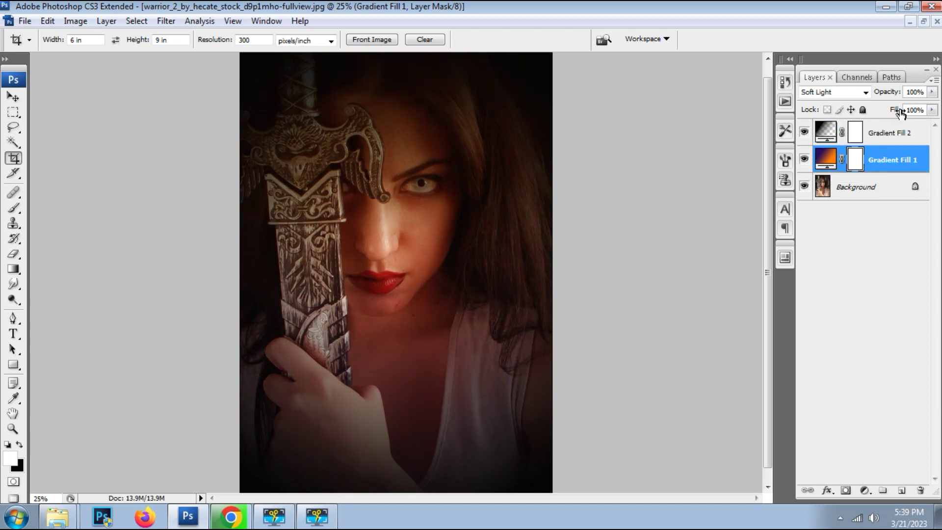
{"action": "left_click", "coordinate": [931, 110]}
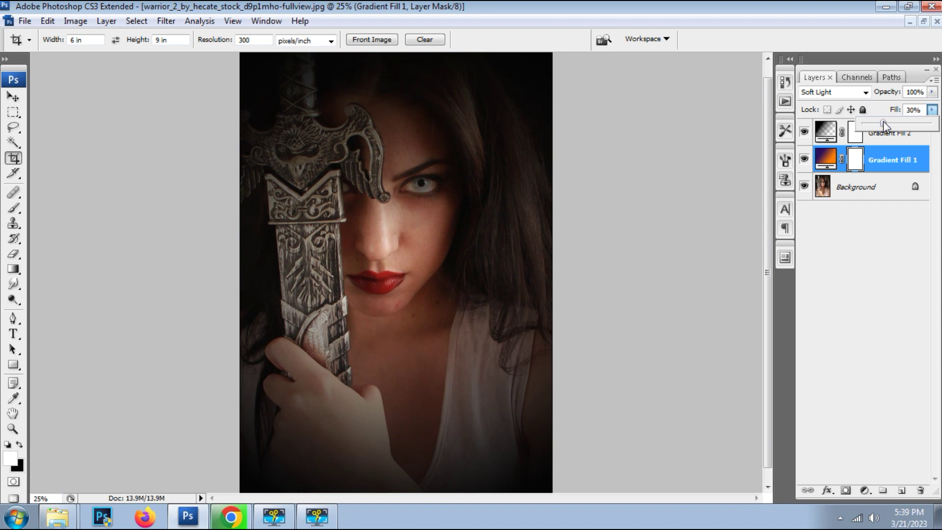
{"action": "left_click_drag", "start_coordinate": [883, 121], "coordinate": [888, 122]}
{"action": "left_click", "coordinate": [804, 160]}
{"action": "left_click", "coordinate": [805, 160]}
{"action": "left_click", "coordinate": [804, 160]}
{"action": "key", "text": "ctrl+minus"}
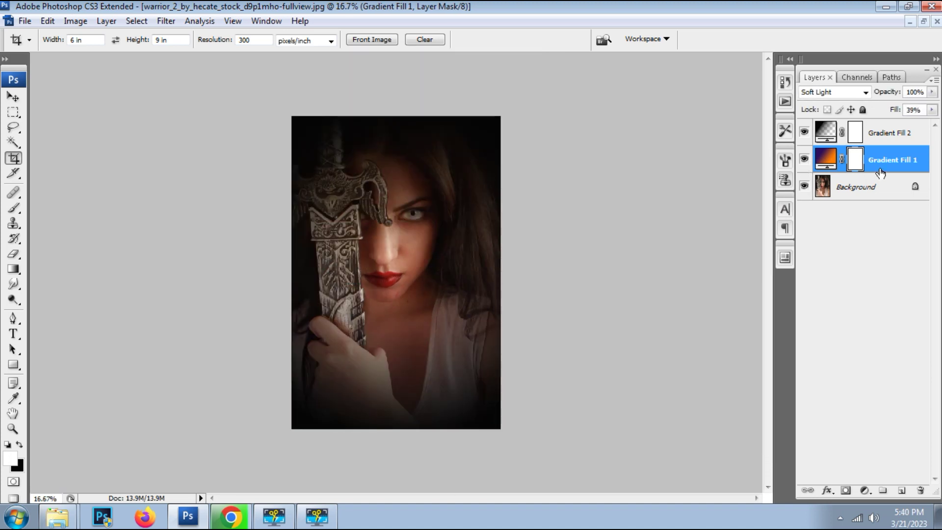
Set Gradient Fill 2's blend mode to Multiply after trying Color Burn
{"action": "left_click", "coordinate": [931, 111]}
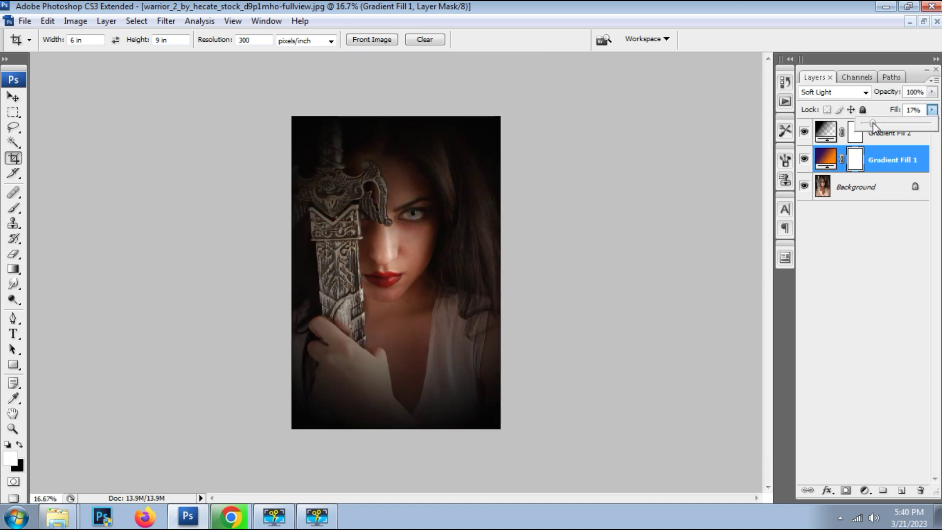
{"action": "left_click", "coordinate": [804, 133]}
{"action": "left_click", "coordinate": [853, 129]}
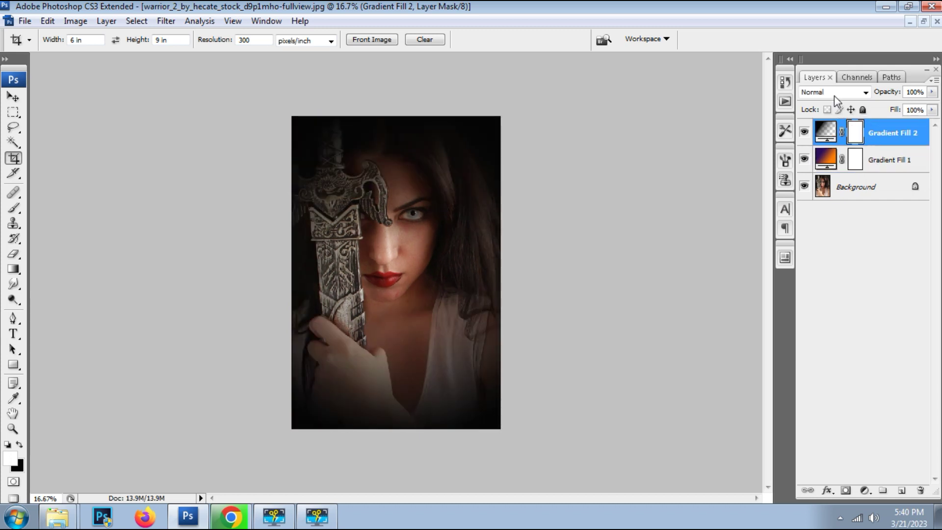
{"action": "left_click", "coordinate": [834, 93]}
{"action": "left_click", "coordinate": [840, 158]}
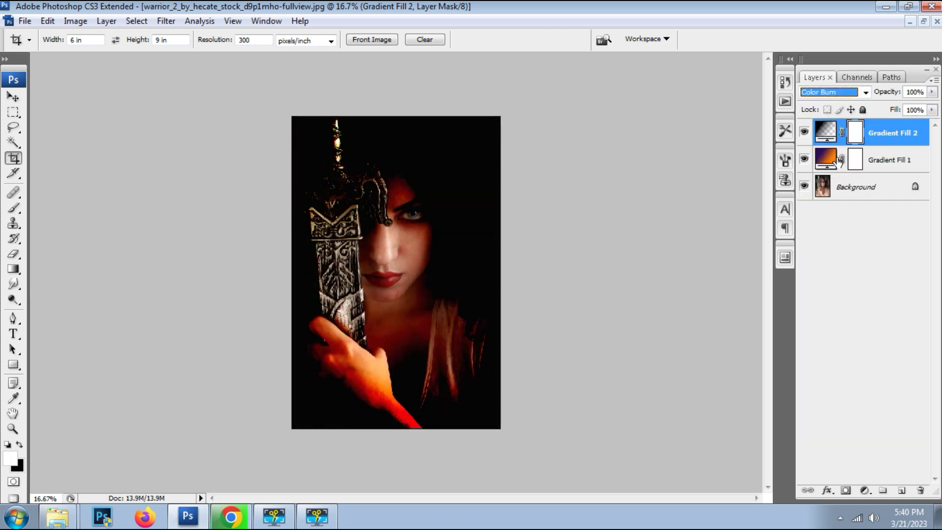
{"action": "key", "text": "Up"}
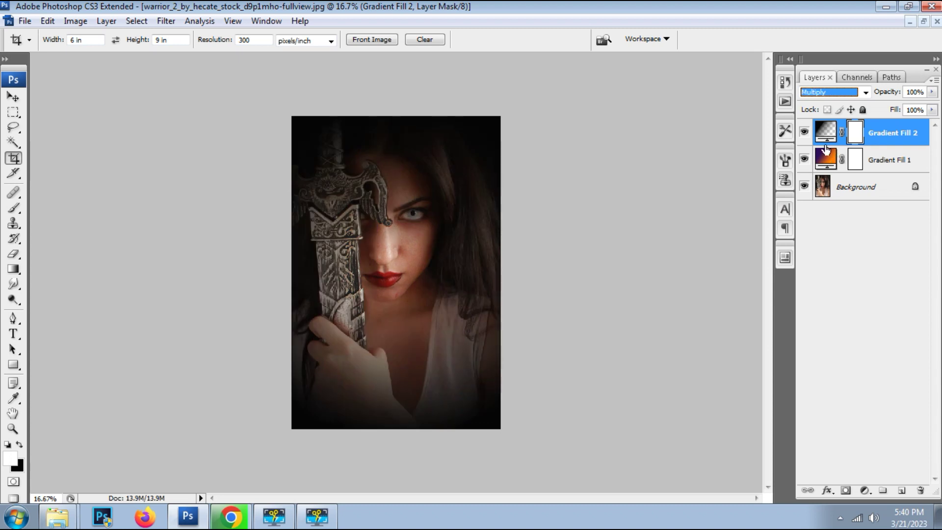
Reduce Gradient Fill 2's fill to 88%
{"action": "left_click", "coordinate": [804, 132]}
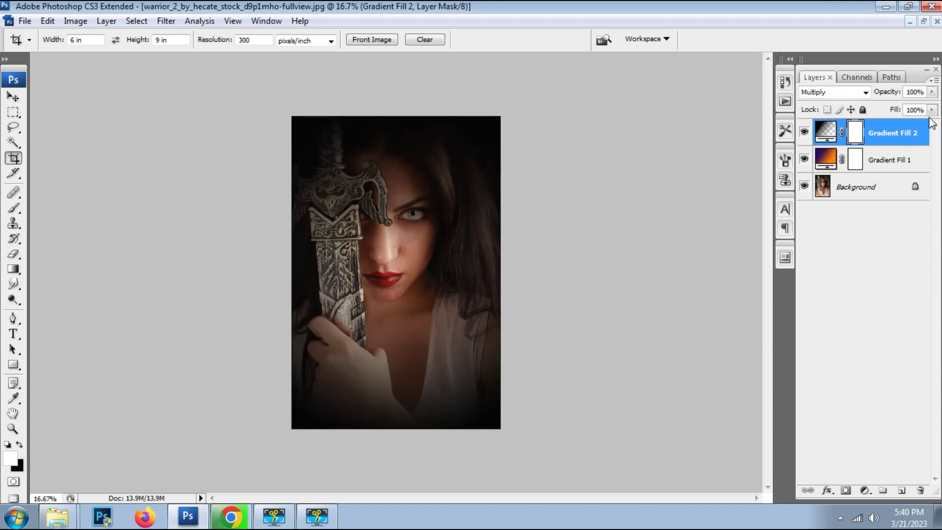
{"action": "left_click", "coordinate": [933, 110]}
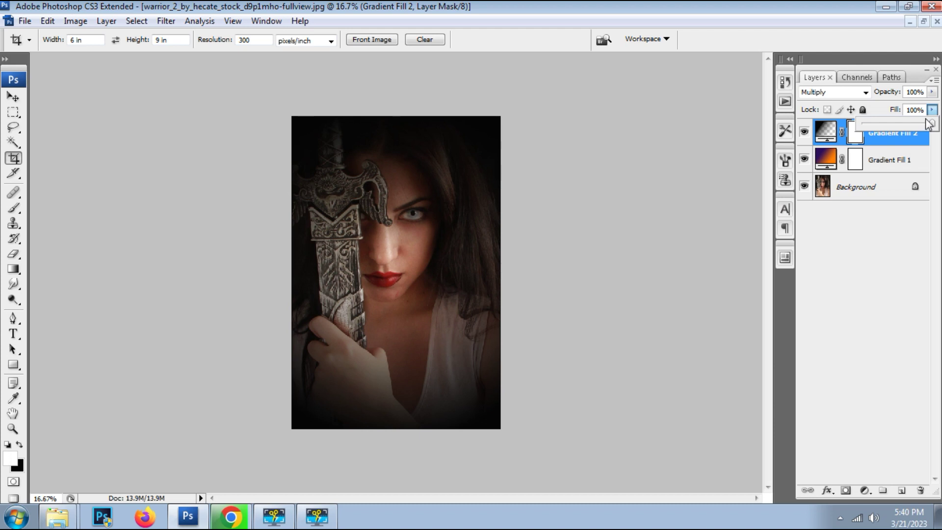
{"action": "mouse_move", "coordinate": [922, 124]}
{"action": "left_mouse_down"}
{"action": "mouse_move", "coordinate": [917, 133]}
{"action": "mouse_move", "coordinate": [922, 125]}
{"action": "left_mouse_up"}
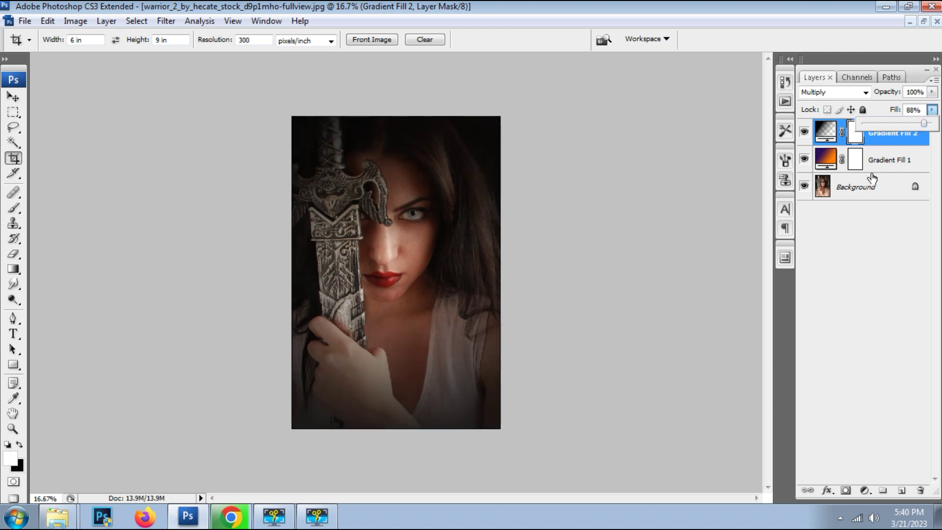
{"action": "left_click", "coordinate": [901, 177]}
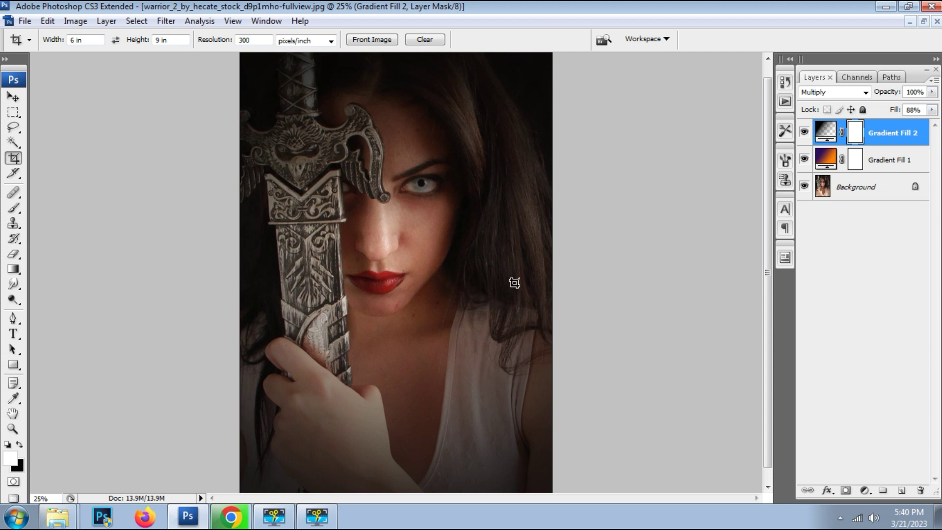
Duplicate the Background layer with Ctrl+J and zoom in on the warrior's face
{"action": "left_click", "coordinate": [877, 193]}
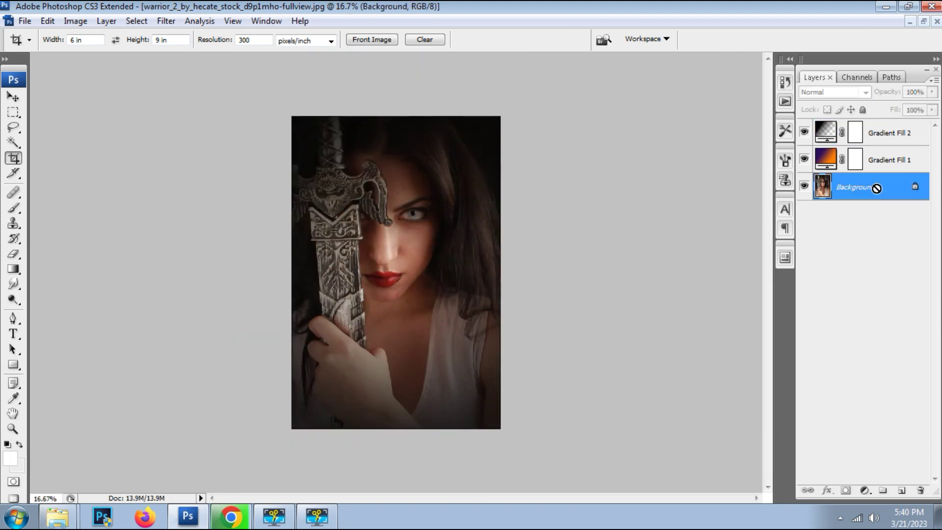
{"action": "key", "text": "ctrl+j"}
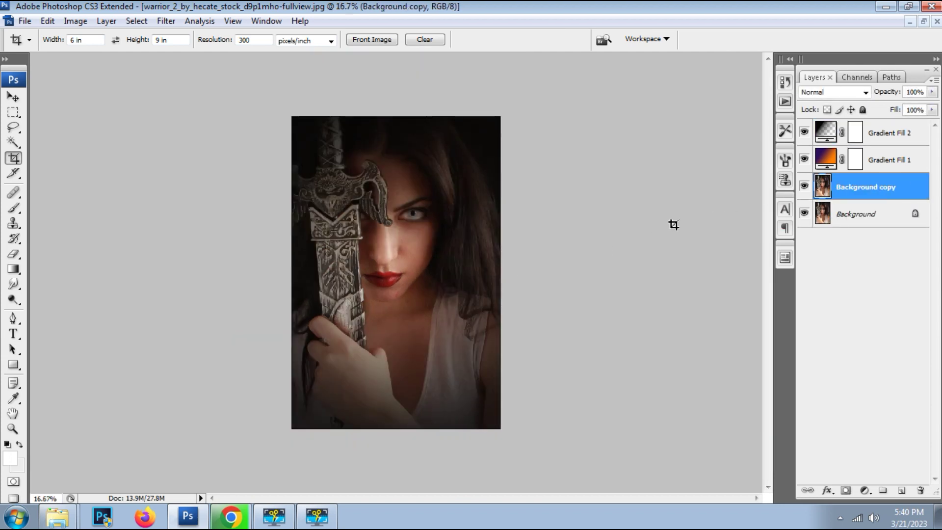
{"action": "right_click", "coordinate": [852, 216]}
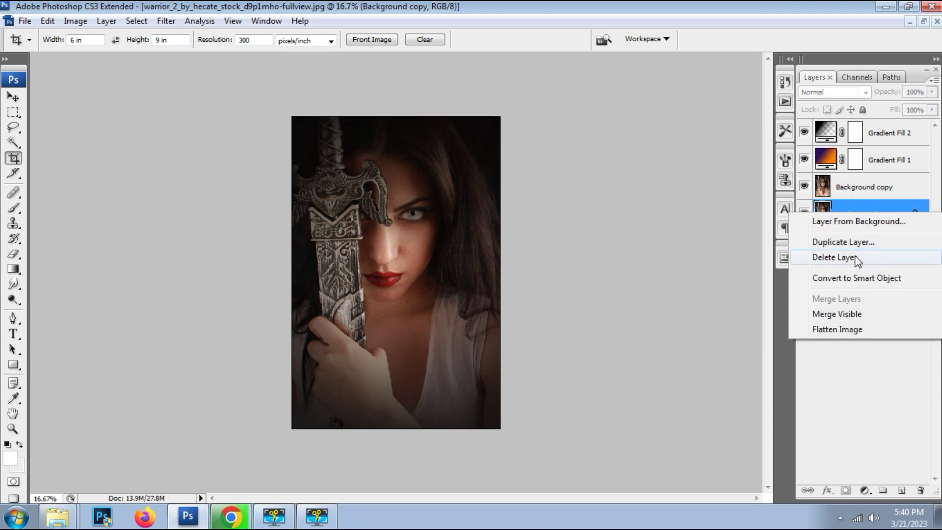
{"action": "key", "text": "Escape"}
{"action": "key", "text": "z"}
{"action": "left_click_drag", "start_coordinate": [336, 196], "coordinate": [550, 316]}
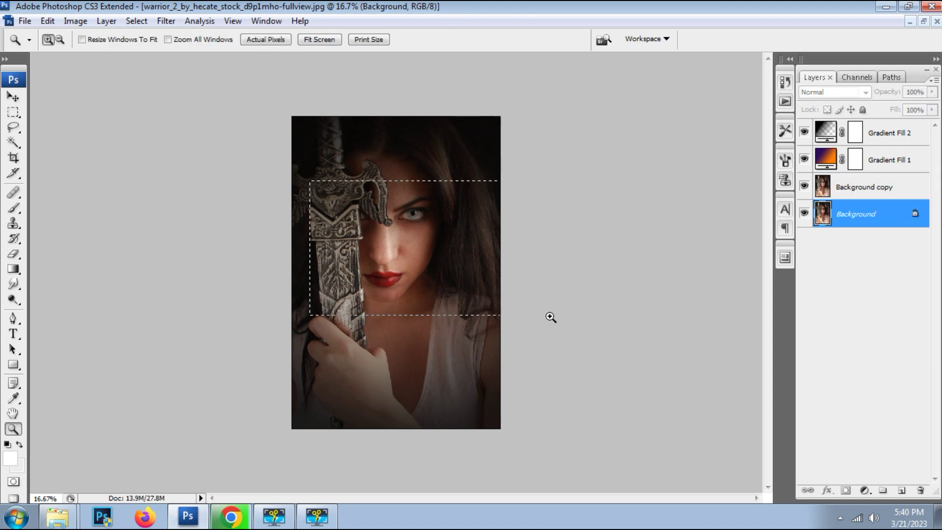
{"action": "left_click_drag", "start_coordinate": [543, 353], "coordinate": [532, 355]}
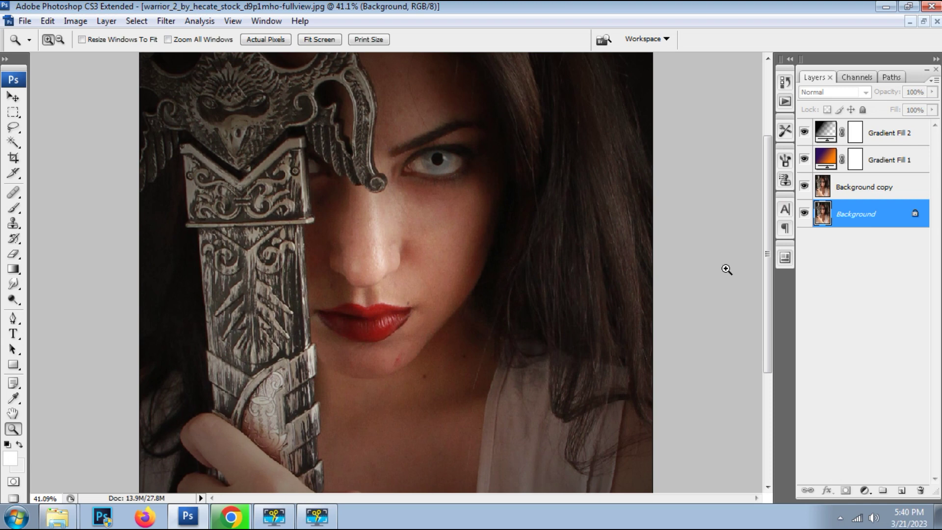
Desaturate the Background copy with Hue/Saturation at -100 saturation
{"action": "left_click", "coordinate": [863, 192]}
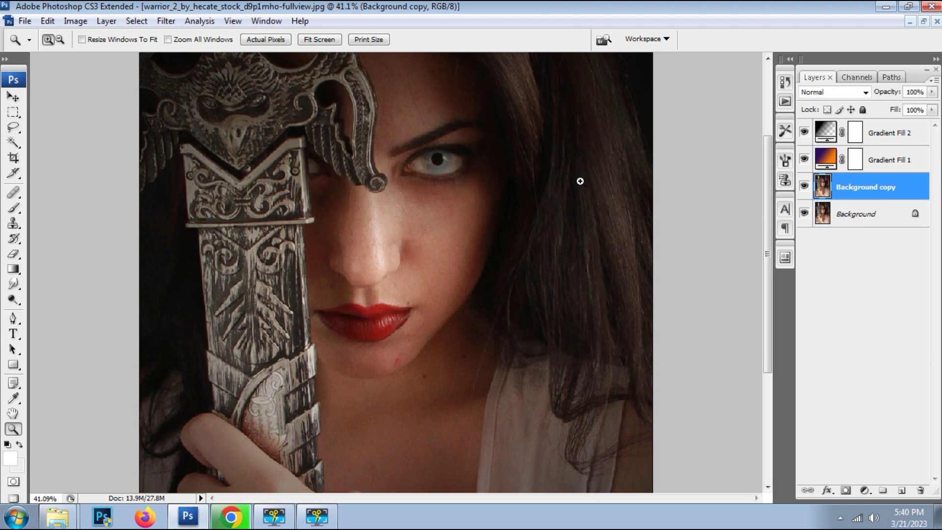
{"action": "left_click", "coordinate": [156, 21]}
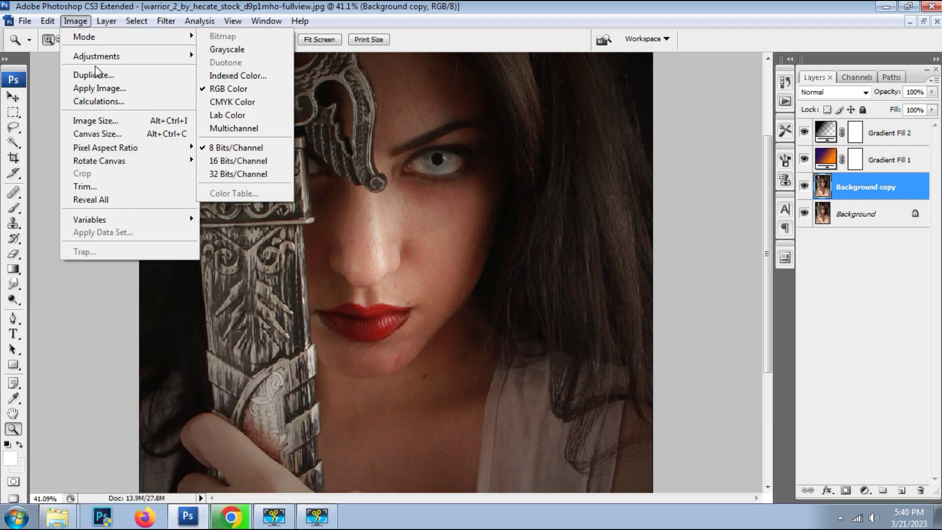
{"action": "mouse_move", "coordinate": [96, 56]}
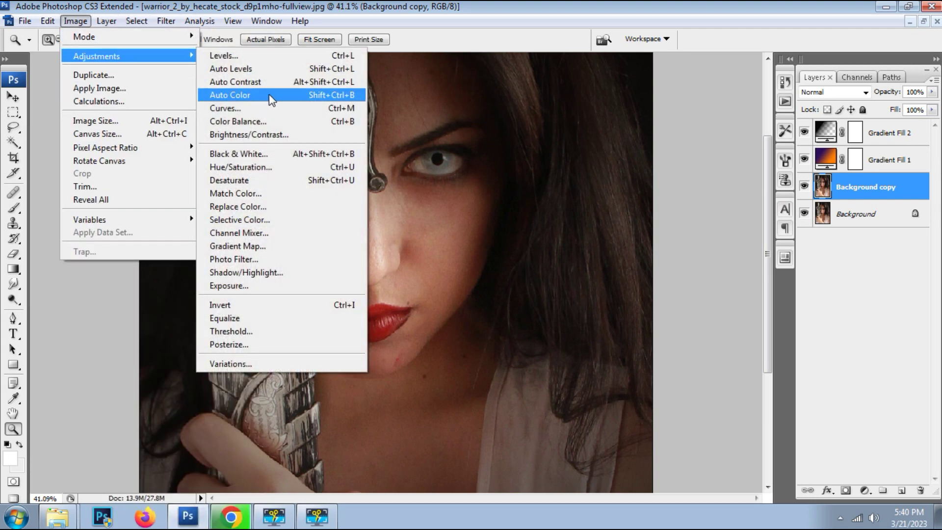
{"action": "left_click", "coordinate": [290, 172]}
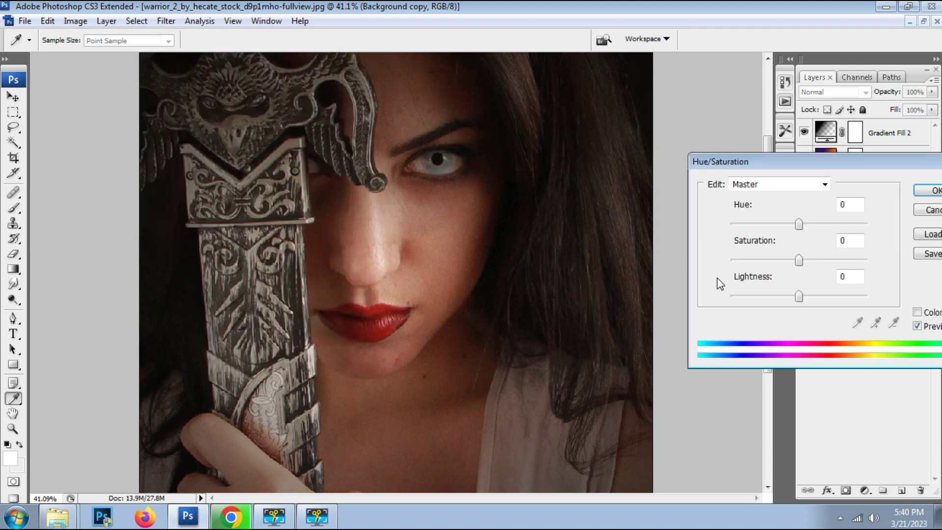
{"action": "left_click_drag", "start_coordinate": [798, 260], "coordinate": [724, 274]}
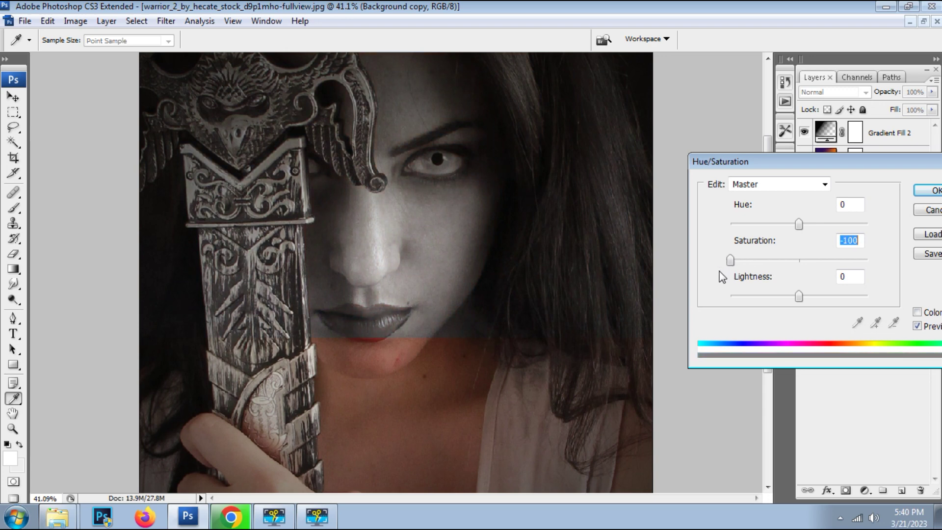
{"action": "left_click", "coordinate": [926, 191]}
{"action": "key", "text": "z"}
{"action": "left_click", "coordinate": [531, 272], "text": "alt"}
{"action": "left_click", "coordinate": [535, 271], "text": "alt"}
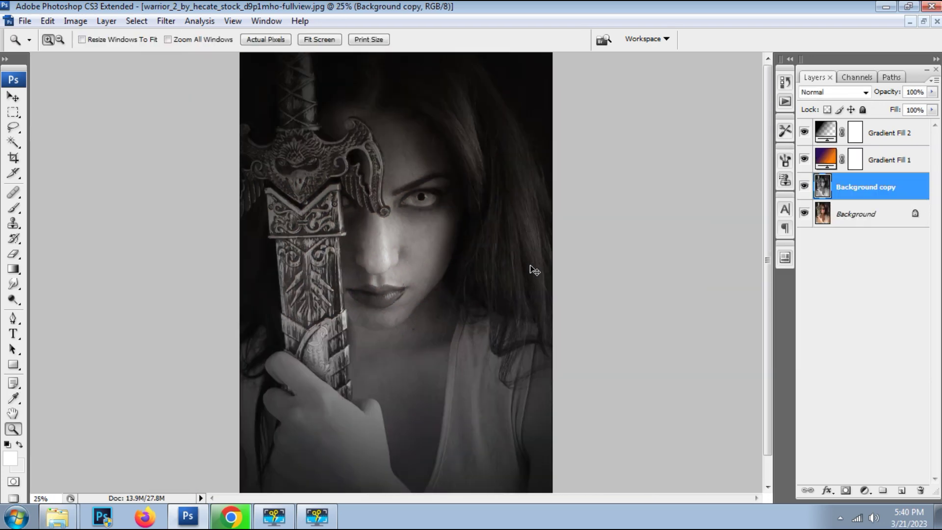
Add a Brightness/Contrast adjustment layer raising brightness to +32 over the greyscale copy
{"action": "left_click", "coordinate": [865, 491]}
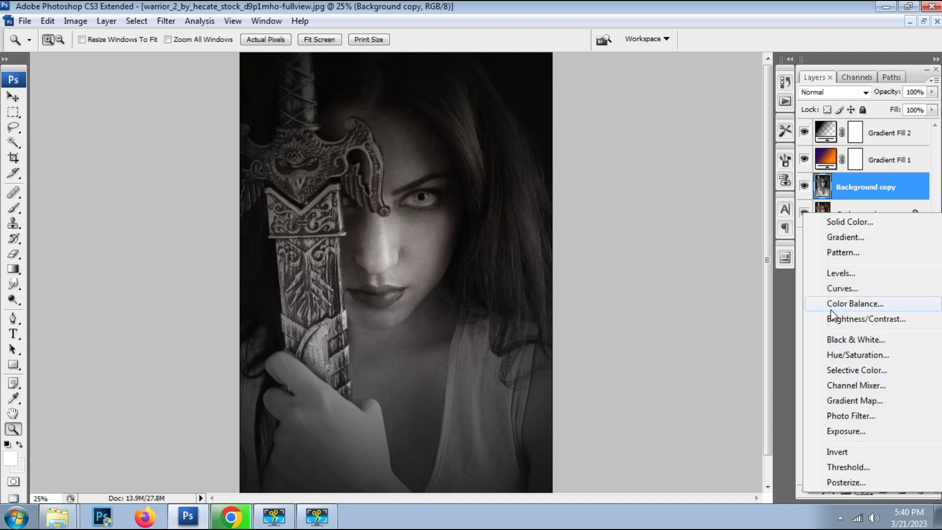
{"action": "left_click", "coordinate": [834, 319]}
{"action": "left_click_drag", "start_coordinate": [644, 206], "coordinate": [658, 204]}
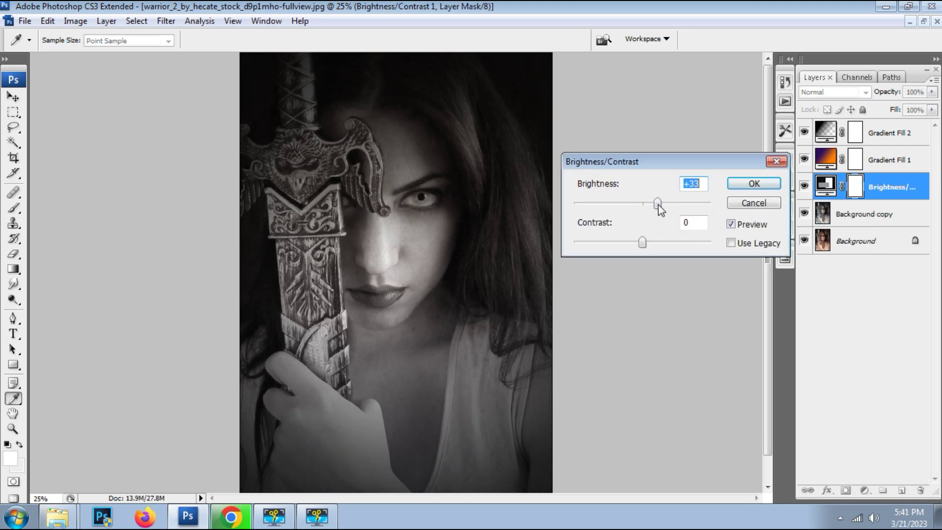
{"action": "left_click", "coordinate": [754, 183]}
{"action": "key", "text": "z"}
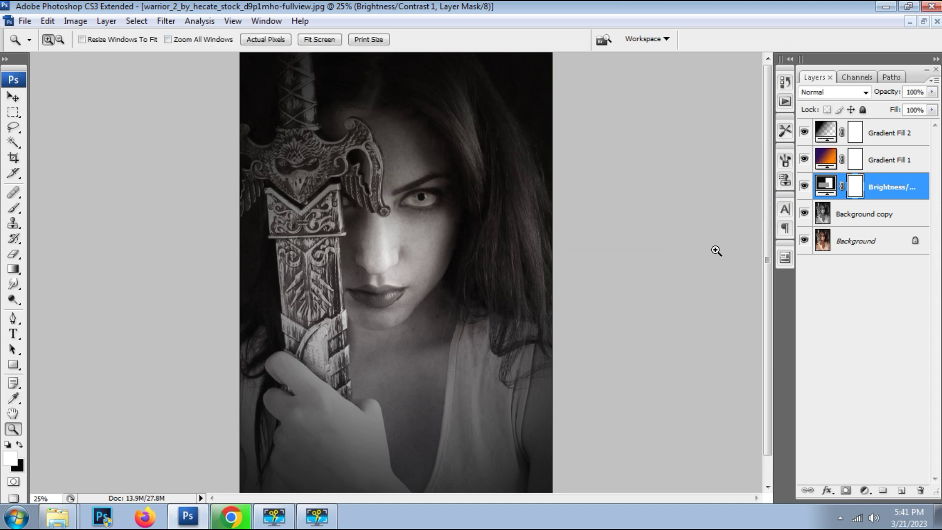
{"action": "left_click", "coordinate": [822, 214]}
Erase the greyscale copy around the eye and eyebrow to restore warm colour
{"action": "key", "text": "e"}
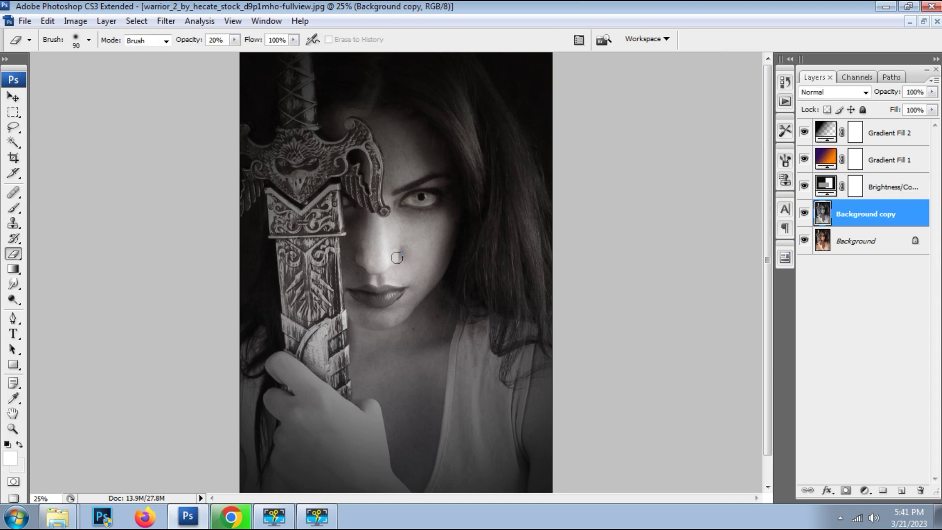
{"action": "key", "text": "ctrl+plus"}
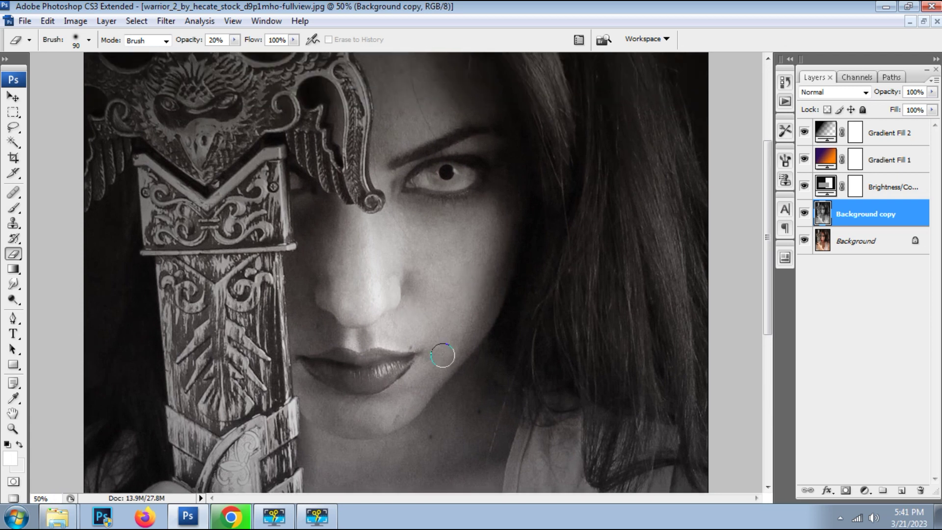
{"action": "key", "text": "bracketright"}
{"action": "key", "text": "bracketright"}
{"action": "key", "text": "bracketright"}
{"action": "key", "text": "bracketleft"}
{"action": "left_click_drag", "start_coordinate": [466, 174], "coordinate": [421, 181]}
{"action": "key", "text": "bracketleft"}
{"action": "key", "text": "bracketleft"}
{"action": "mouse_move", "coordinate": [493, 143]}
{"action": "left_mouse_down"}
{"action": "mouse_move", "coordinate": [459, 129]}
{"action": "mouse_move", "coordinate": [402, 163]}
{"action": "left_mouse_up"}
Erase across the lips to reveal their red colour
{"action": "mouse_move", "coordinate": [407, 354]}
{"action": "left_mouse_down"}
{"action": "mouse_move", "coordinate": [309, 353]}
{"action": "mouse_move", "coordinate": [361, 384]}
{"action": "mouse_move", "coordinate": [391, 368]}
{"action": "mouse_move", "coordinate": [322, 361]}
{"action": "mouse_move", "coordinate": [407, 360]}
{"action": "mouse_move", "coordinate": [309, 363]}
{"action": "mouse_move", "coordinate": [407, 363]}
{"action": "left_mouse_up"}
{"action": "key", "text": "bracketright"}
{"action": "key", "text": "bracketleft"}
{"action": "key", "text": "bracketleft"}
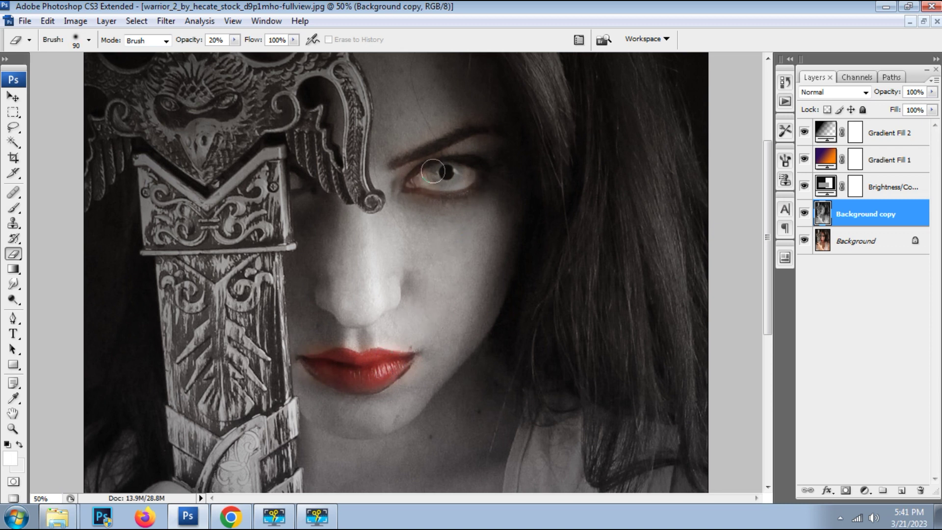
{"action": "key", "text": "bracketleft"}
{"action": "key", "text": "bracketleft"}
{"action": "key", "text": "bracketright"}
{"action": "key", "text": "ctrl+minus"}
{"action": "key", "text": "ctrl+minus"}
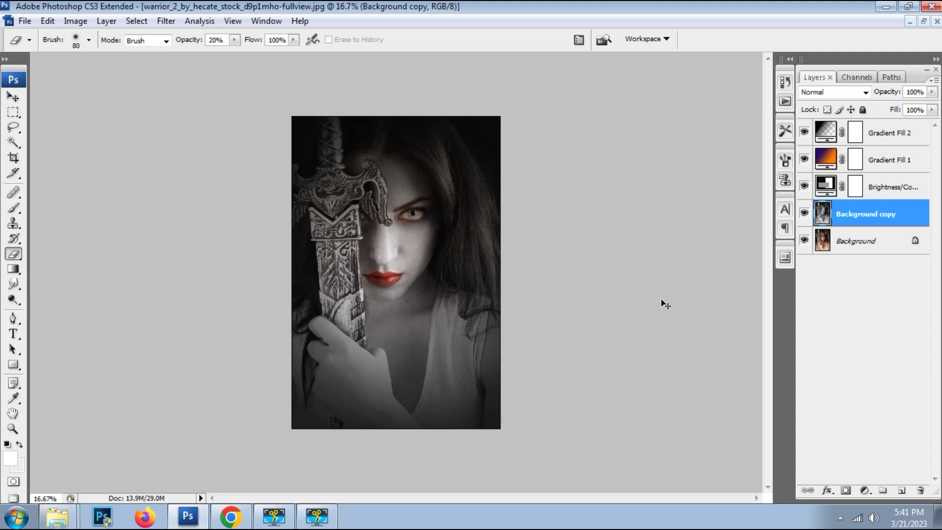
Add a Black & White adjustment layer above Gradient Fill 2, yellows 125, greens -48
{"action": "left_click", "coordinate": [864, 489]}
{"action": "left_click", "coordinate": [893, 140]}
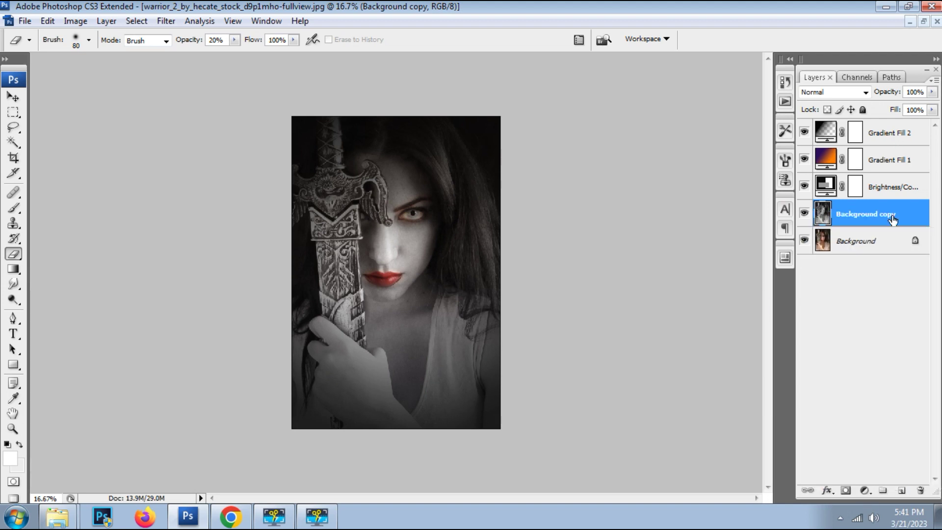
{"action": "left_click", "coordinate": [894, 129]}
{"action": "left_click", "coordinate": [865, 490]}
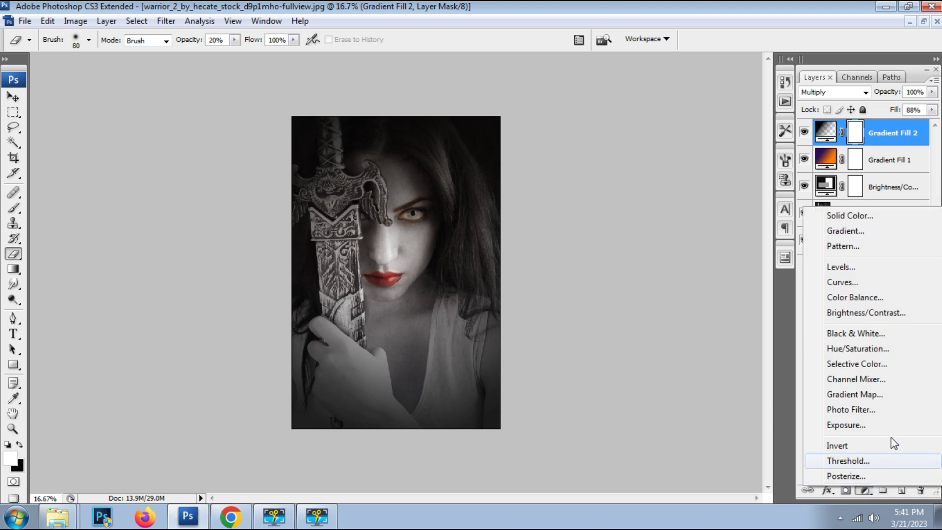
{"action": "left_click", "coordinate": [856, 333]}
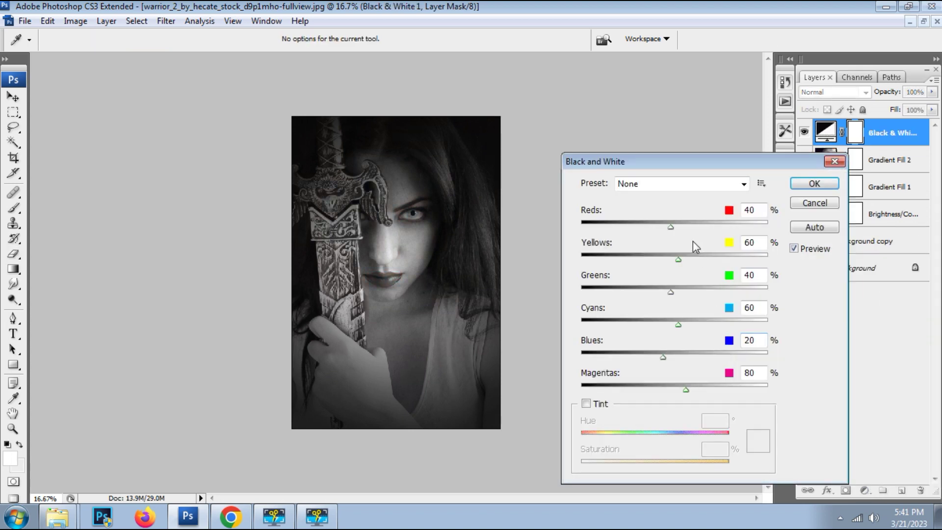
{"action": "left_click_drag", "start_coordinate": [678, 228], "coordinate": [660, 232]}
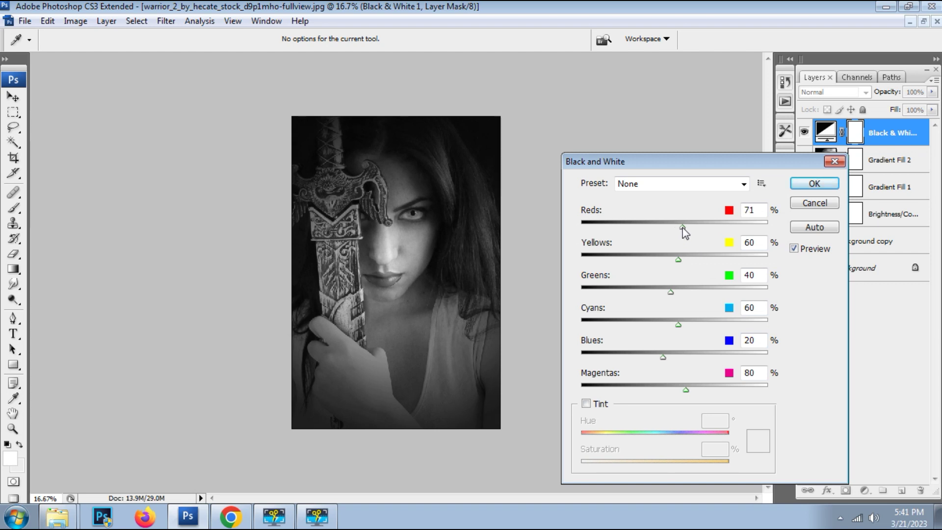
{"action": "left_click", "coordinate": [666, 184]}
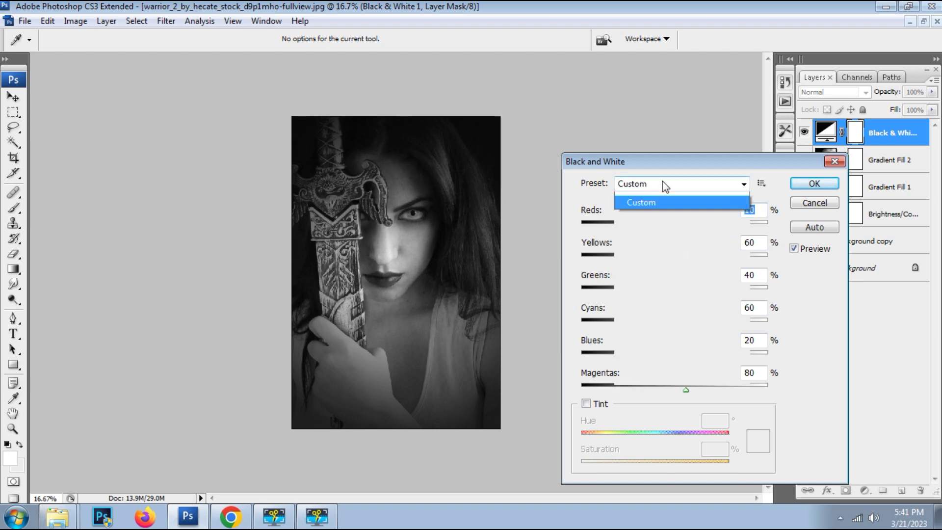
{"action": "left_click", "coordinate": [668, 200]}
{"action": "left_click_drag", "start_coordinate": [679, 259], "coordinate": [702, 259]}
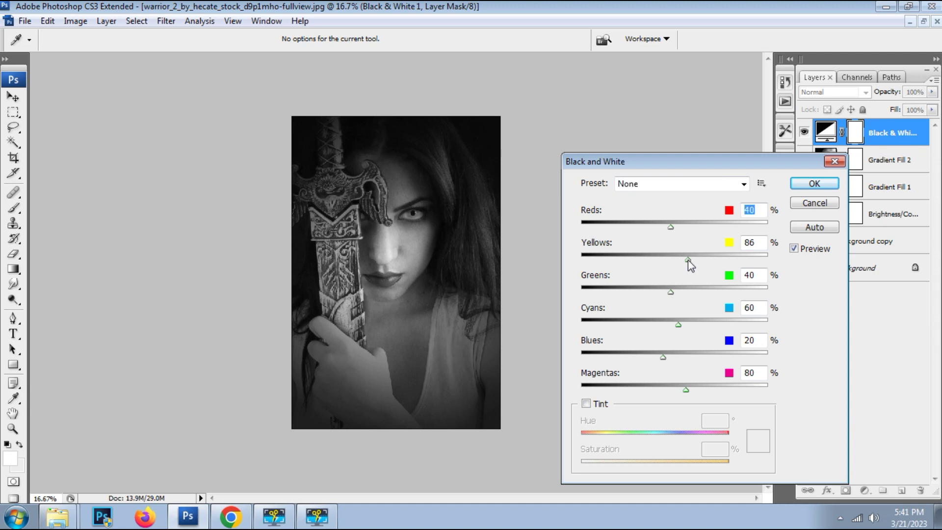
{"action": "left_click_drag", "start_coordinate": [670, 292], "coordinate": [638, 292]}
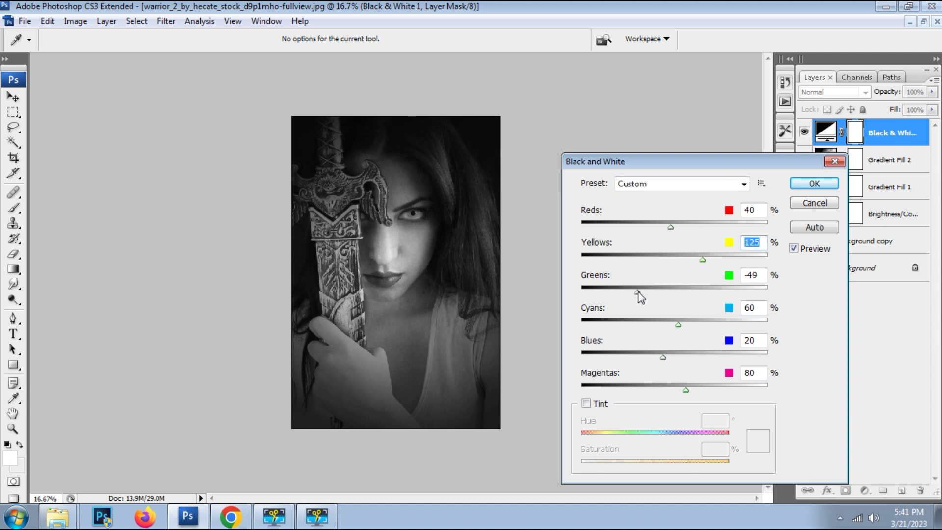
Apply a sepia Tint (hue 42, saturation 20), tweak magentas and cyans, and confirm
{"action": "left_click", "coordinate": [585, 403]}
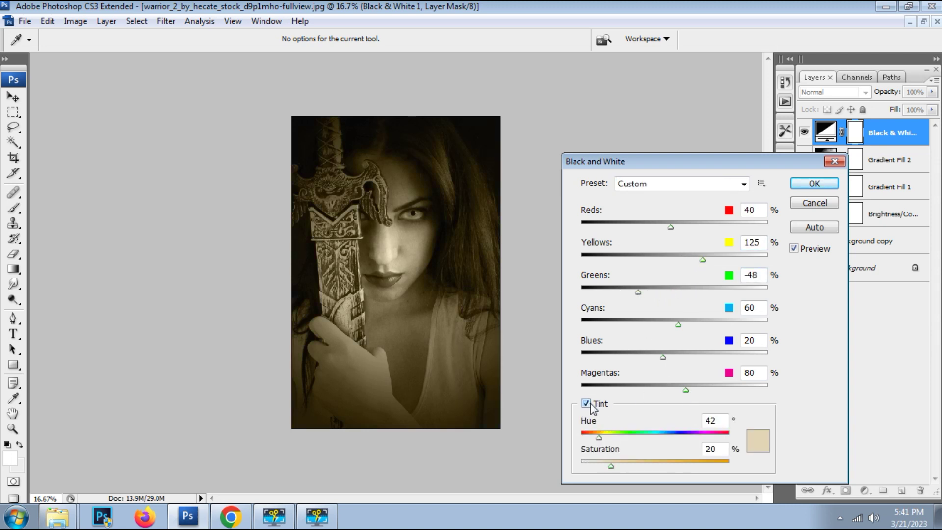
{"action": "left_click_drag", "start_coordinate": [676, 391], "coordinate": [626, 390]}
{"action": "left_click", "coordinate": [679, 261]}
{"action": "left_click_drag", "start_coordinate": [677, 324], "coordinate": [710, 324]}
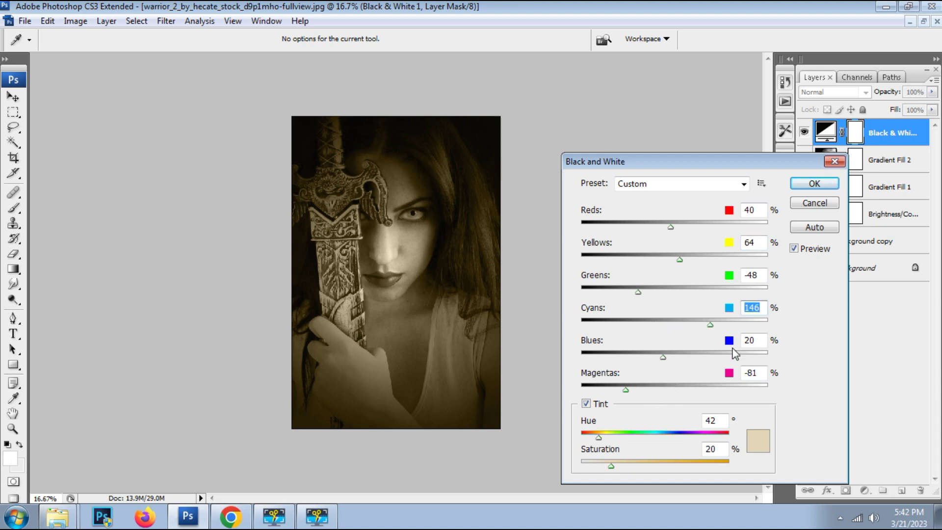
{"action": "left_click", "coordinate": [793, 250]}
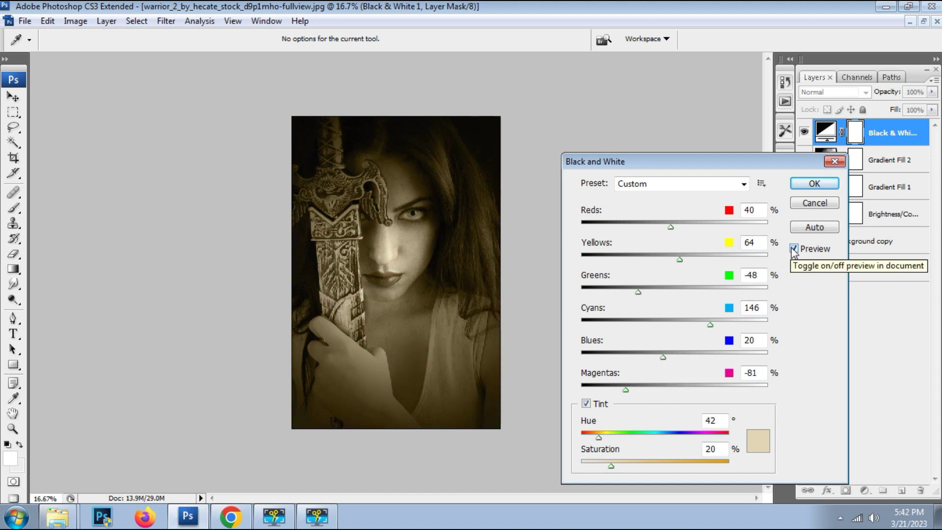
{"action": "left_click", "coordinate": [794, 249]}
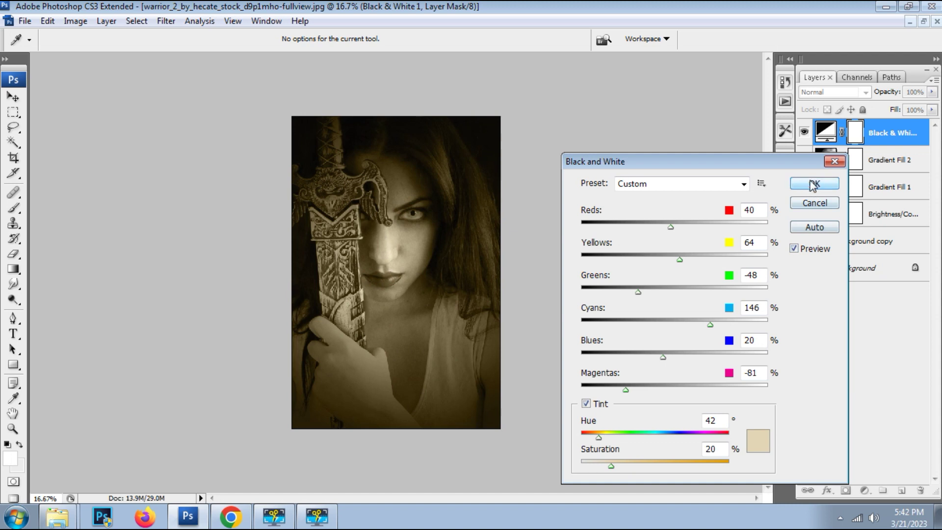
{"action": "left_click", "coordinate": [814, 183]}
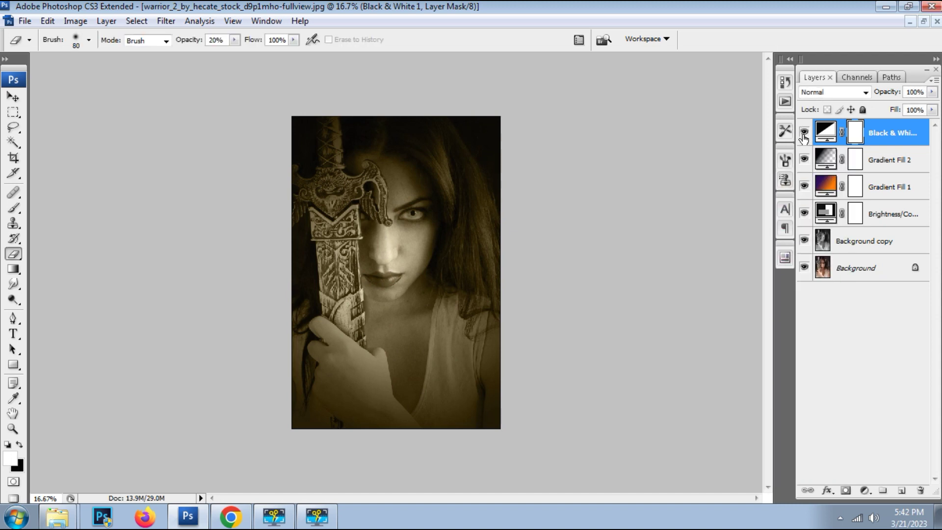
Set the Black & White 1 layer's blend mode to Multiply
{"action": "left_click", "coordinate": [833, 91]}
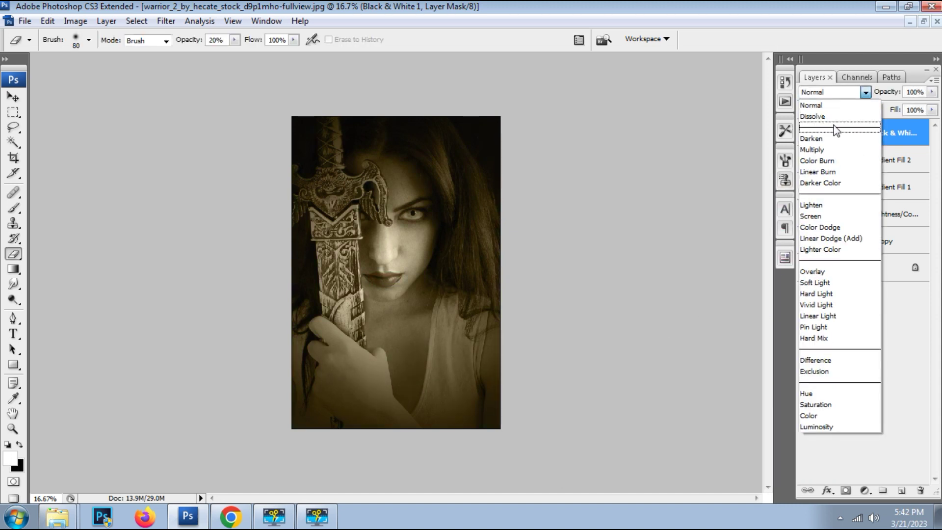
{"action": "left_click", "coordinate": [829, 136]}
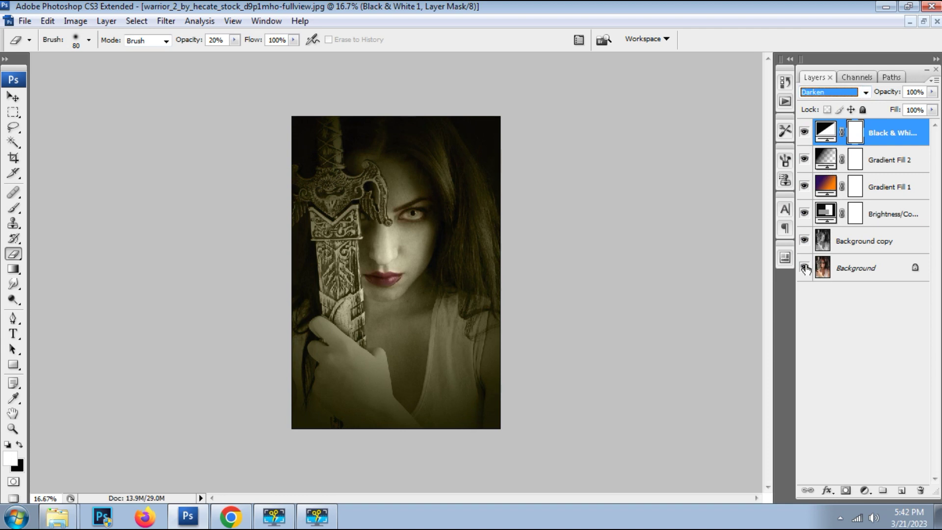
{"action": "left_click", "coordinate": [820, 93]}
{"action": "left_click", "coordinate": [832, 138]}
{"action": "key", "text": "Down"}
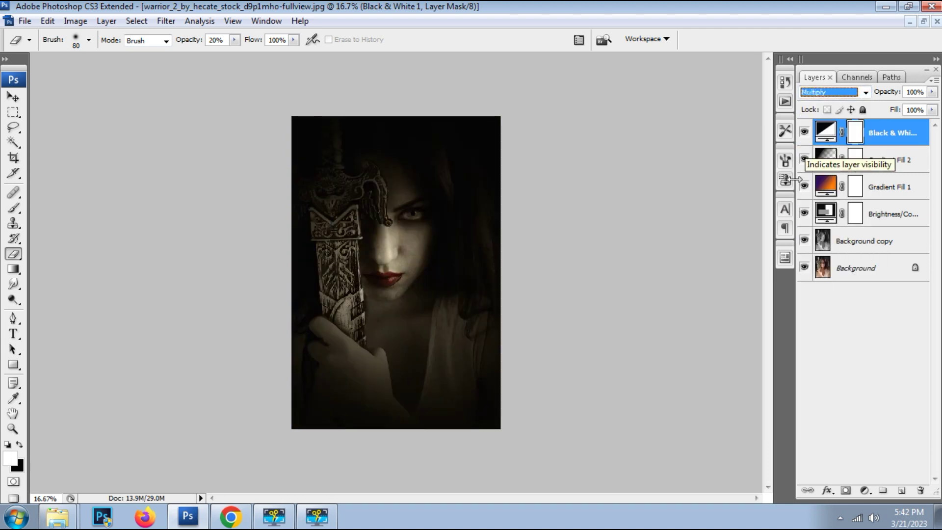
{"action": "key", "text": "ctrl+plus"}
{"action": "key", "text": "ctrl+plus"}
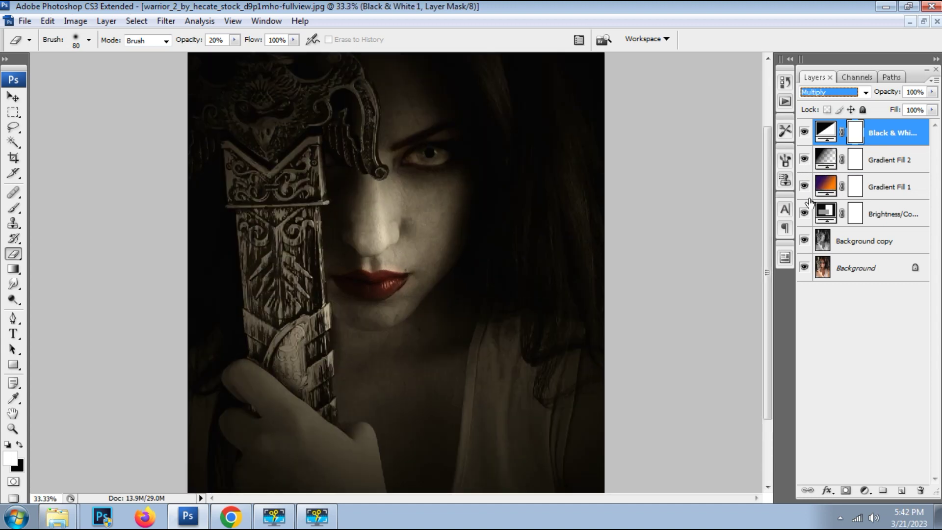
Lower the Black & White 1 layer's fill to 49%, comparing it on and off
{"action": "left_click", "coordinate": [931, 110]}
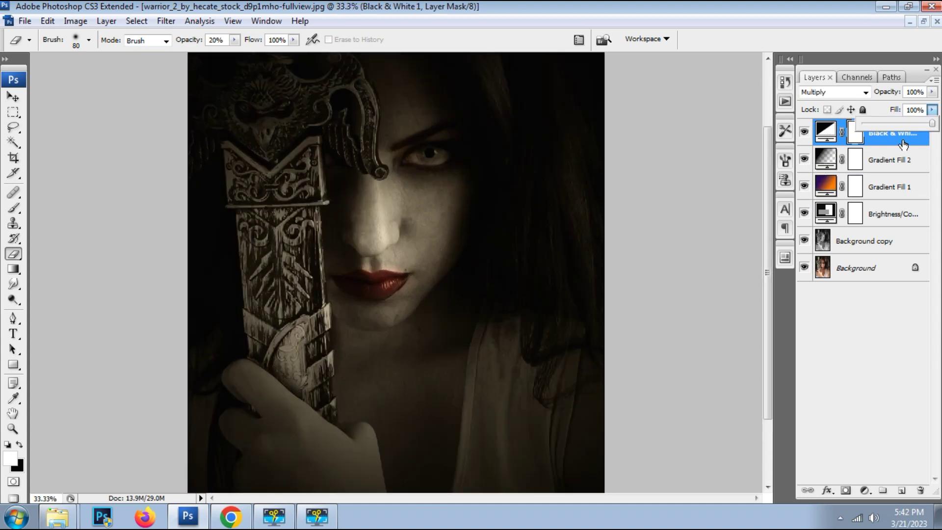
{"action": "left_click", "coordinate": [915, 123]}
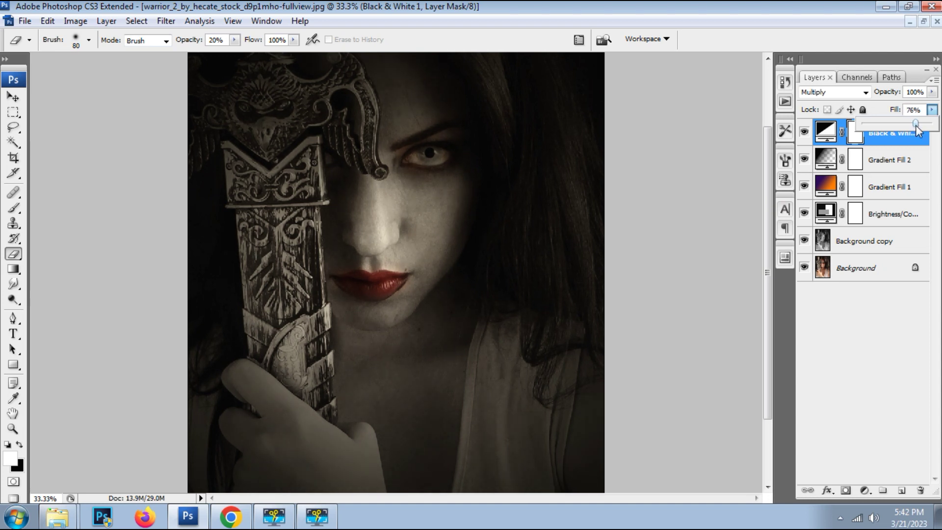
{"action": "key", "text": "ctrl+minus"}
{"action": "left_click", "coordinate": [931, 110]}
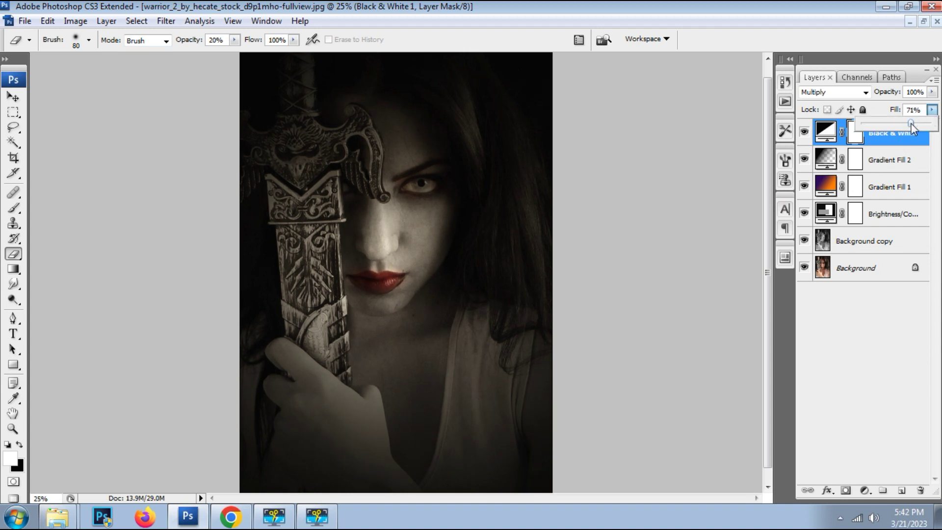
{"action": "left_click", "coordinate": [802, 139]}
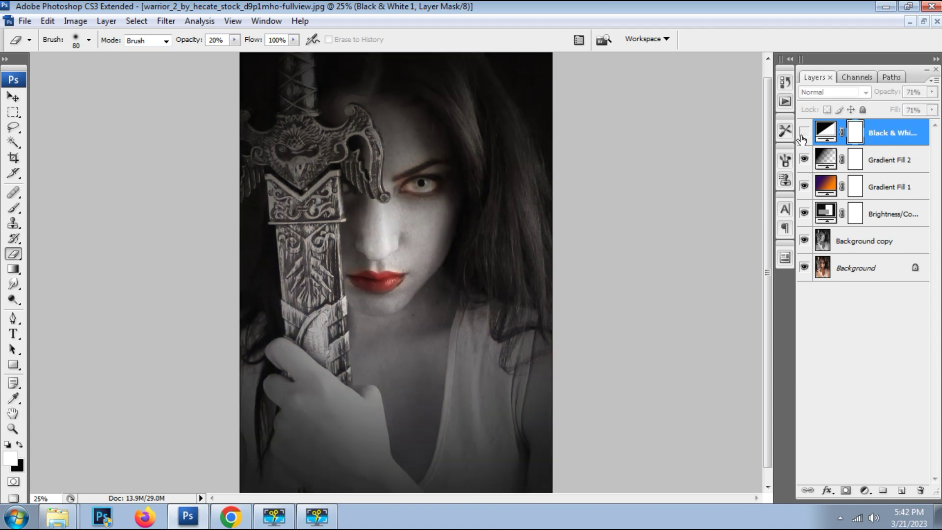
{"action": "key", "text": "ctrl+minus"}
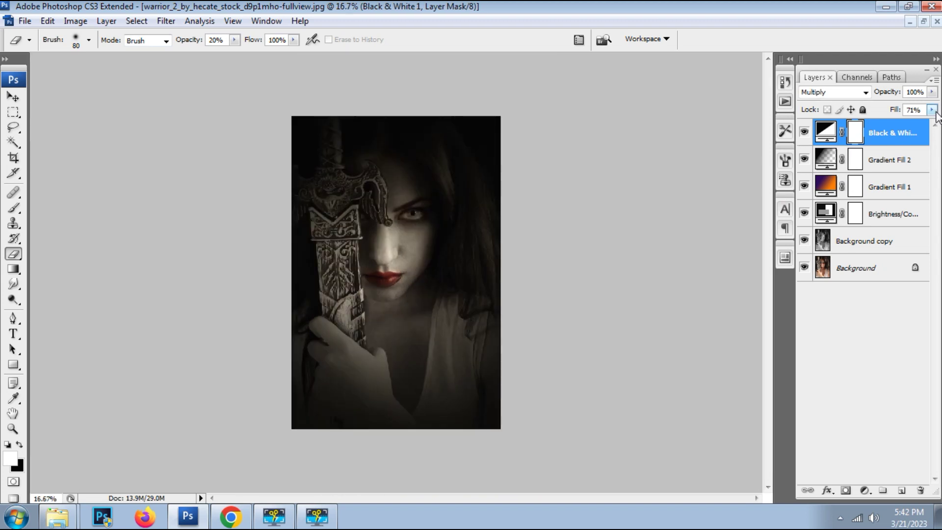
{"action": "left_click", "coordinate": [933, 111]}
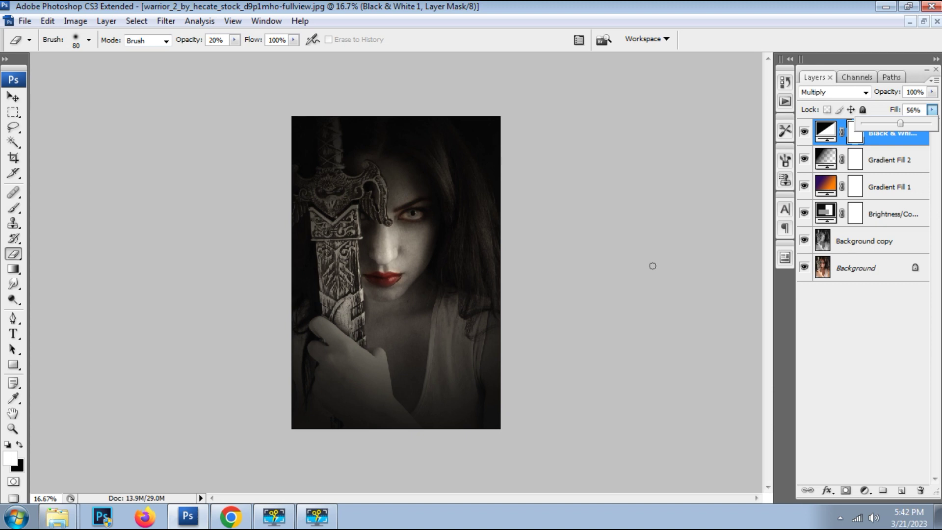
{"action": "left_click_drag", "start_coordinate": [903, 123], "coordinate": [896, 123]}
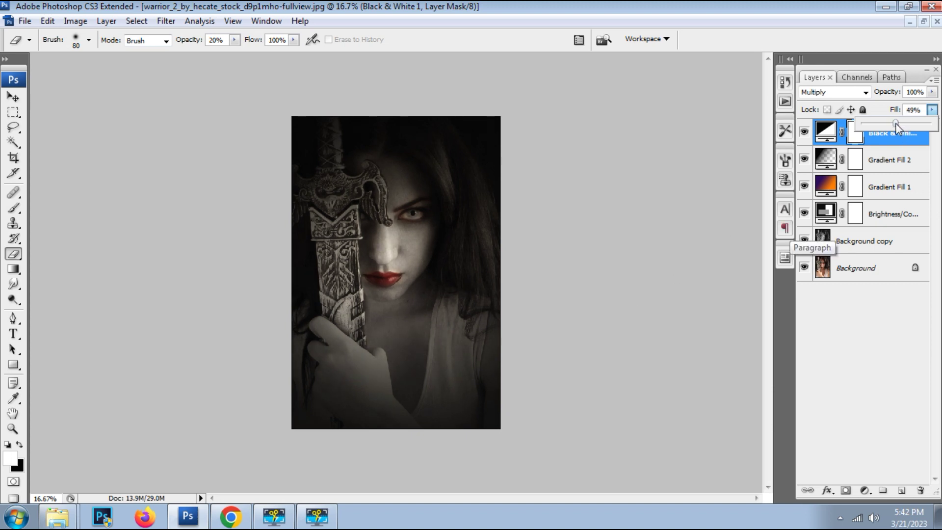
{"action": "key", "text": "z"}
{"action": "left_click", "coordinate": [429, 334]}
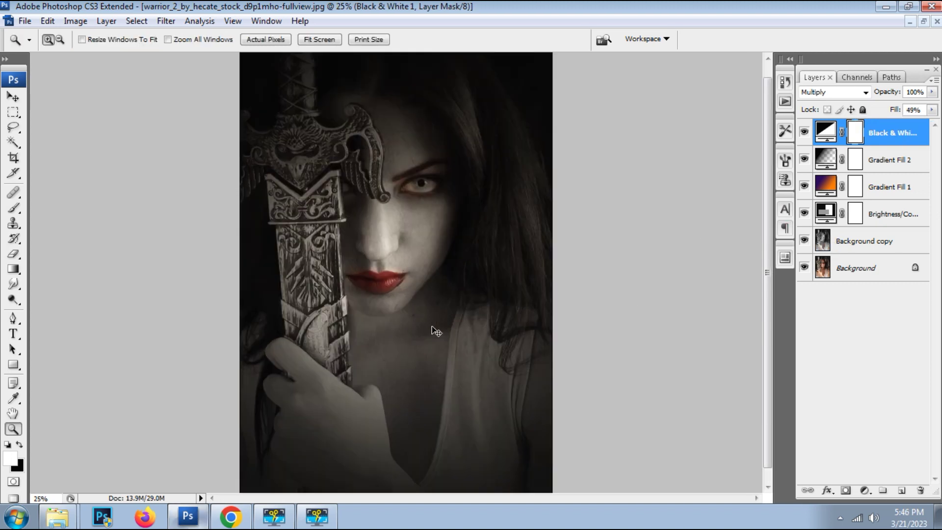
{"action": "left_click", "coordinate": [433, 327], "text": "alt"}
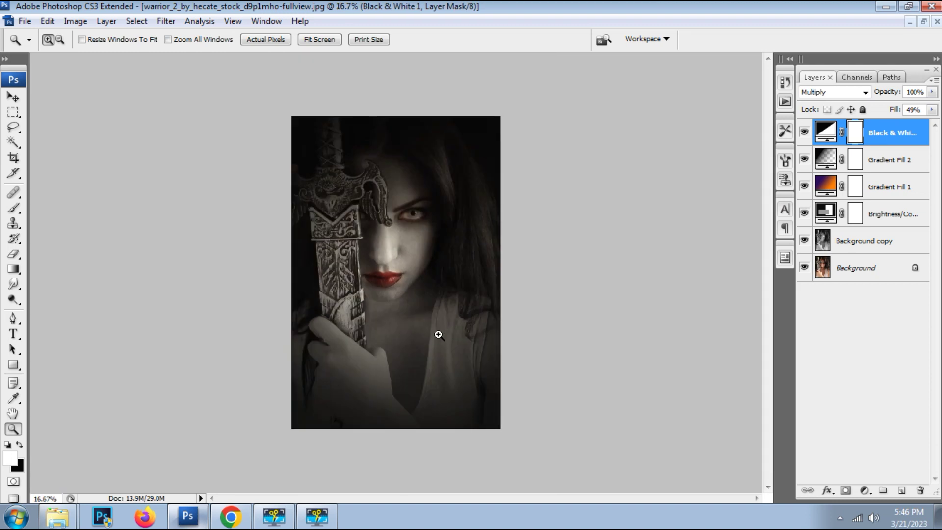
Add a Gradient Fill layer and set its starting colour stop to dark brown
{"action": "left_click", "coordinate": [864, 491]}
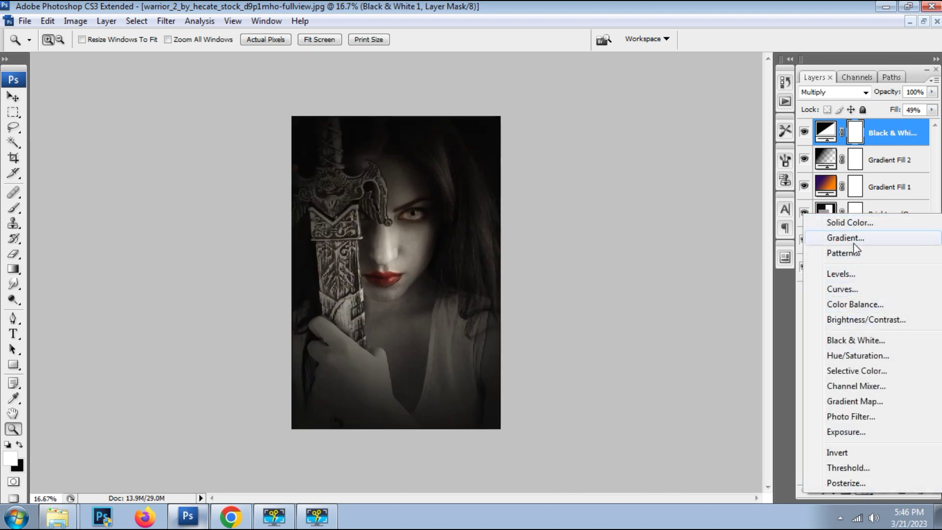
{"action": "left_click", "coordinate": [852, 238]}
{"action": "left_click", "coordinate": [715, 164]}
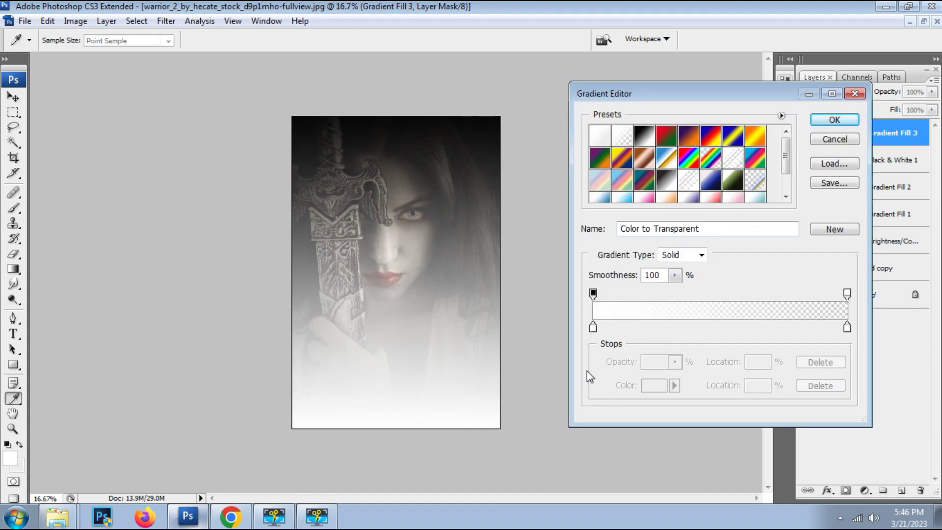
{"action": "left_click", "coordinate": [593, 327]}
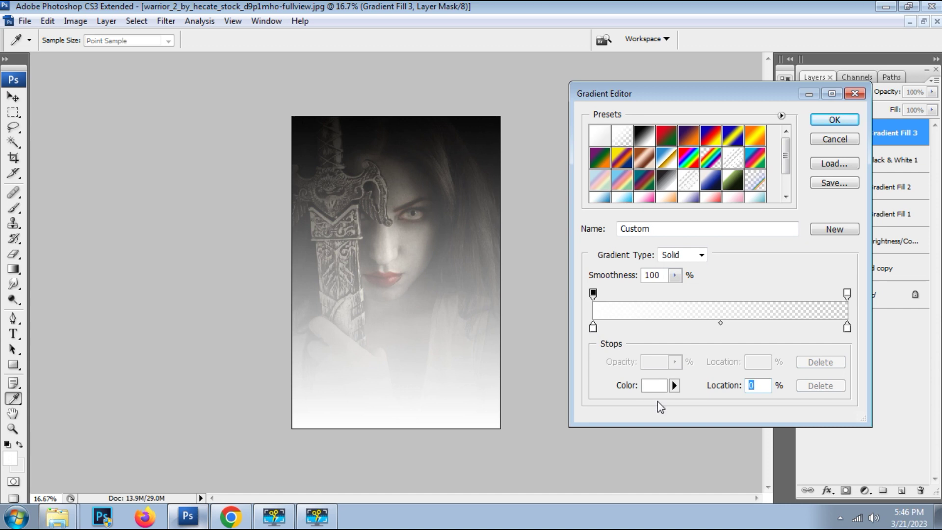
{"action": "left_click", "coordinate": [652, 386]}
{"action": "left_click_drag", "start_coordinate": [748, 374], "coordinate": [747, 420]}
{"action": "left_click", "coordinate": [713, 382]}
{"action": "left_click_drag", "start_coordinate": [714, 385], "coordinate": [721, 394]}
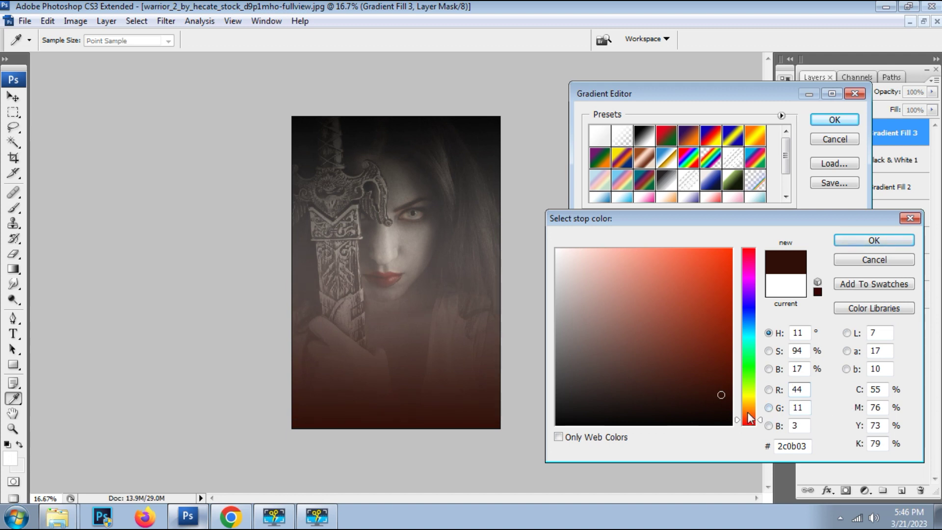
{"action": "left_click", "coordinate": [748, 414]}
{"action": "left_click", "coordinate": [726, 380]}
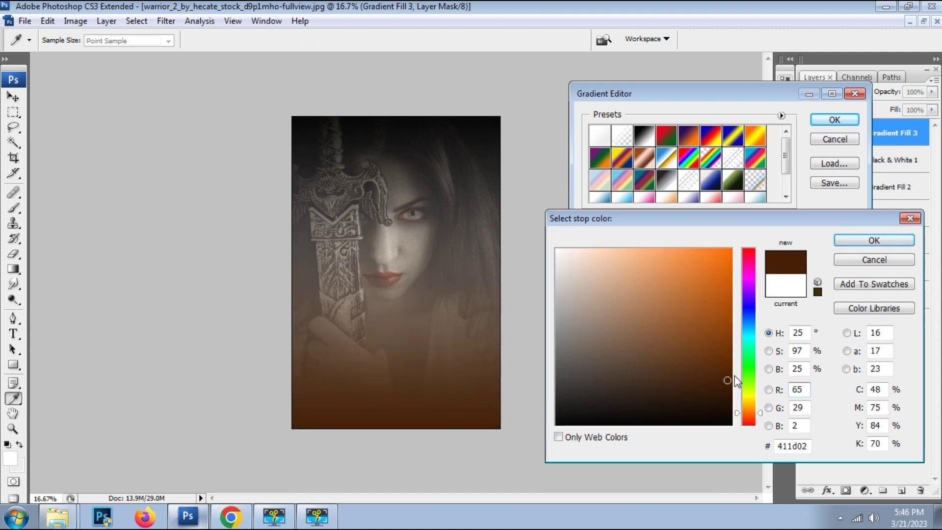
{"action": "key", "text": "Return"}
Make the end stop dark olive, with scale 100% and angle 75.96°, and confirm the fill
{"action": "left_click", "coordinate": [846, 327]}
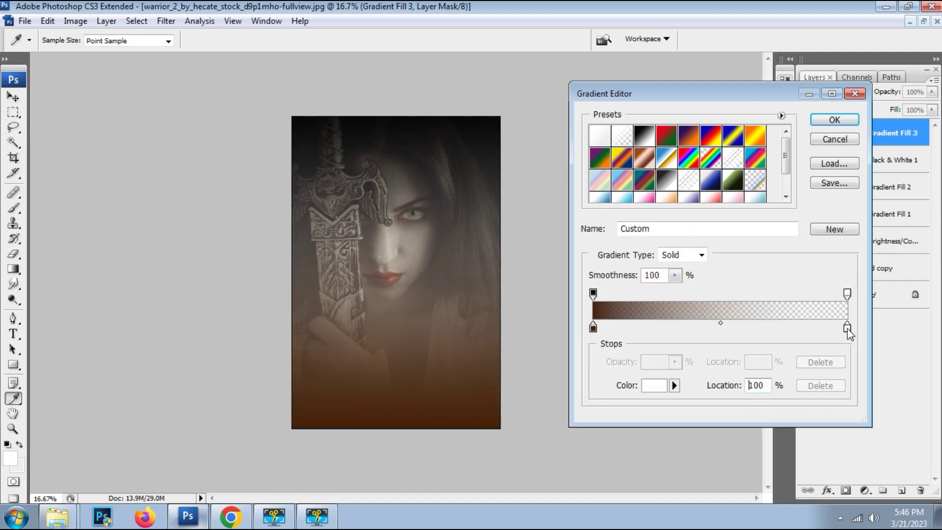
{"action": "left_click", "coordinate": [654, 385]}
{"action": "left_click", "coordinate": [748, 395]}
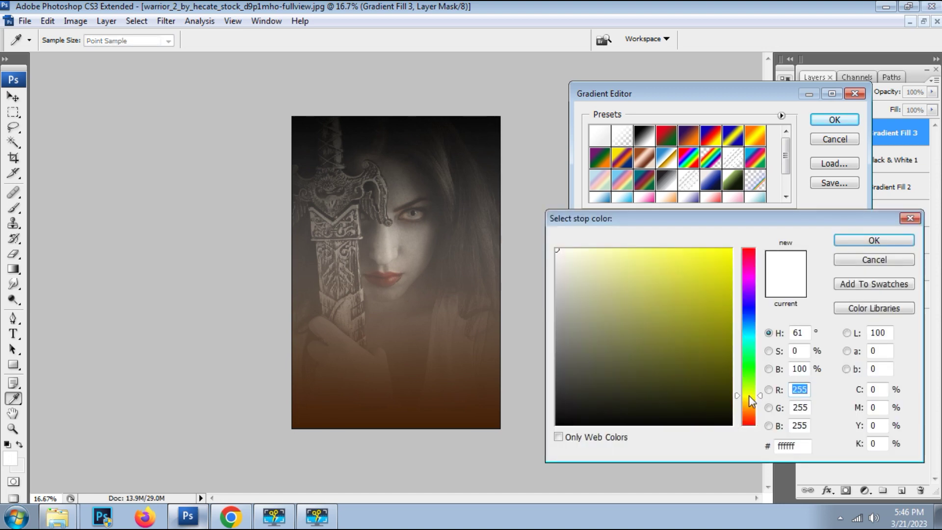
{"action": "left_click_drag", "start_coordinate": [731, 369], "coordinate": [728, 379]}
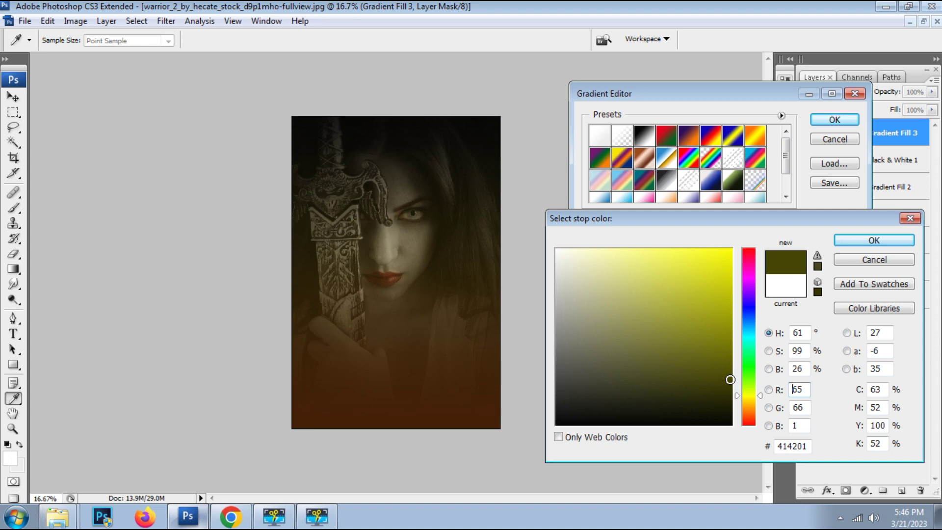
{"action": "key", "text": "Return"}
{"action": "key", "text": "Return"}
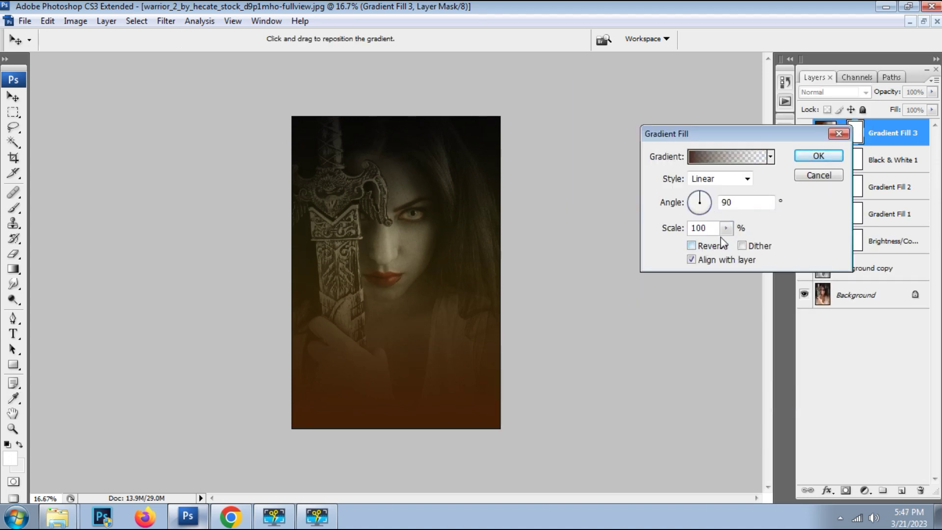
{"action": "left_click", "coordinate": [725, 228]}
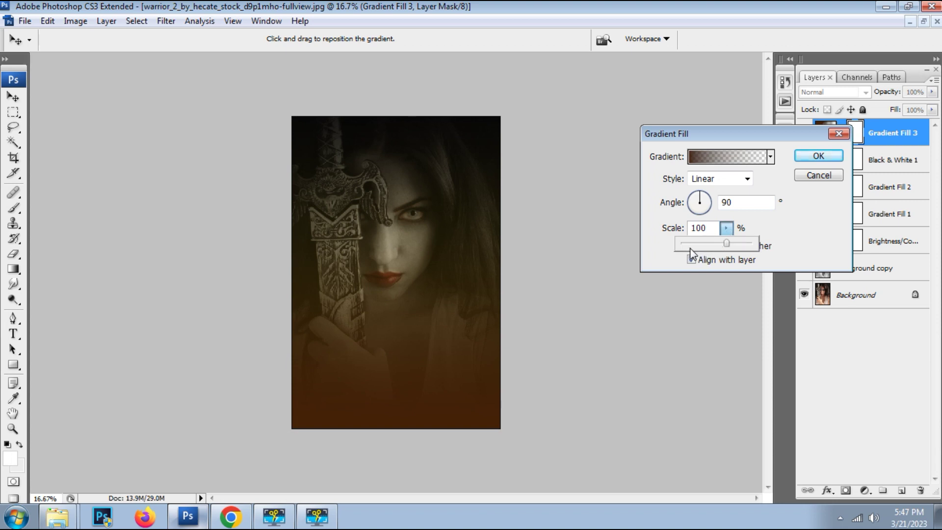
{"action": "left_click_drag", "start_coordinate": [686, 249], "coordinate": [726, 250]}
{"action": "left_click", "coordinate": [702, 195]}
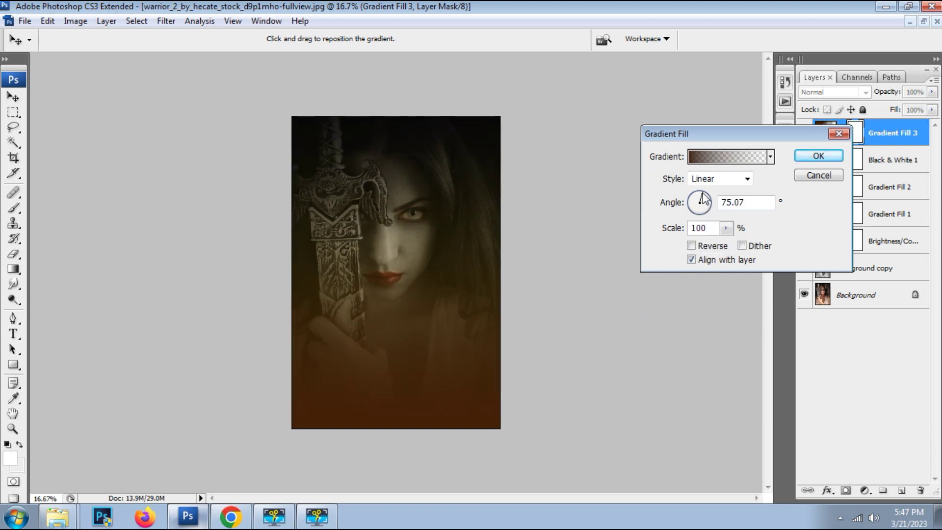
{"action": "left_click", "coordinate": [703, 195]}
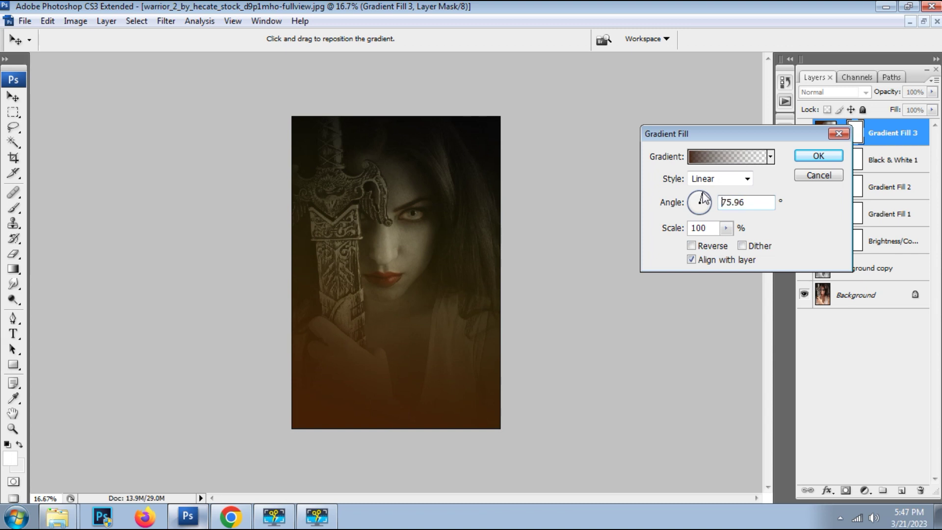
{"action": "left_click", "coordinate": [692, 246]}
{"action": "left_click", "coordinate": [808, 155]}
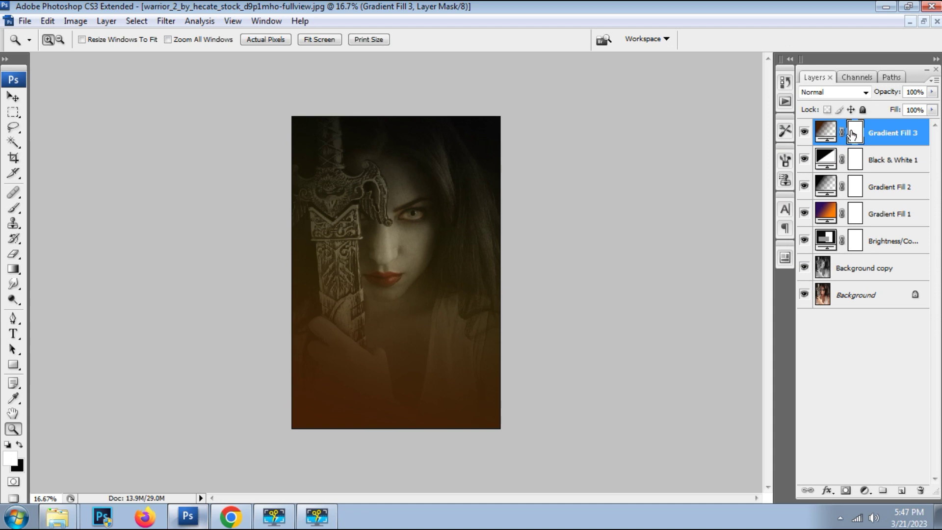
Blend Gradient Fill 3 in Overlay, compare it on and off, and lower its fill to about half
{"action": "left_click", "coordinate": [833, 93]}
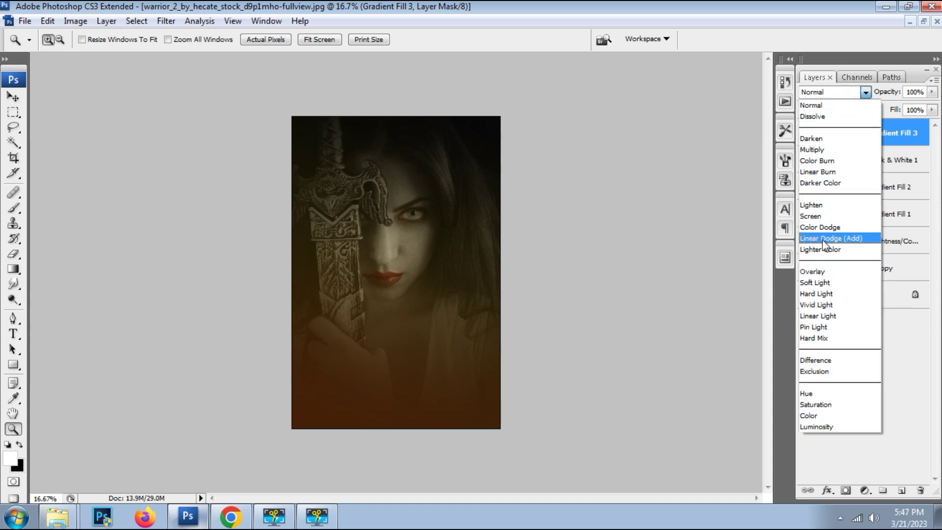
{"action": "left_click", "coordinate": [812, 271]}
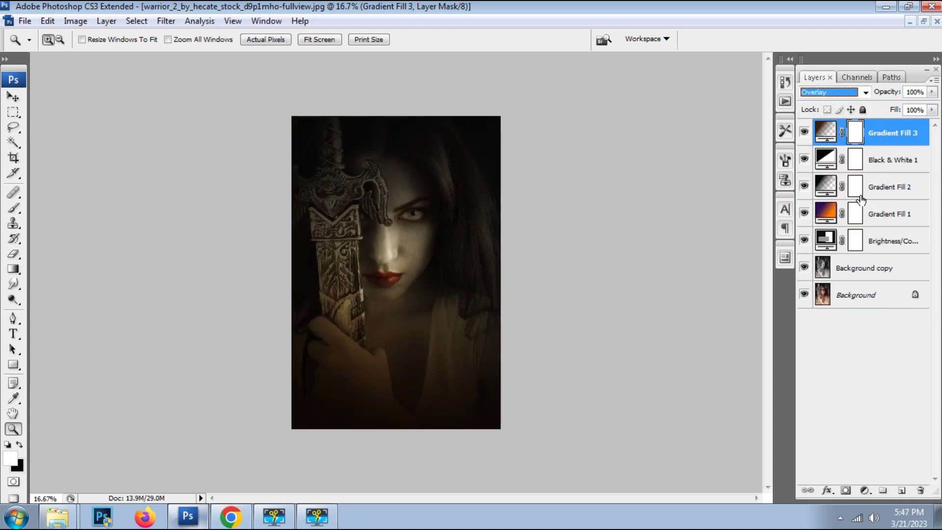
{"action": "left_click", "coordinate": [804, 134]}
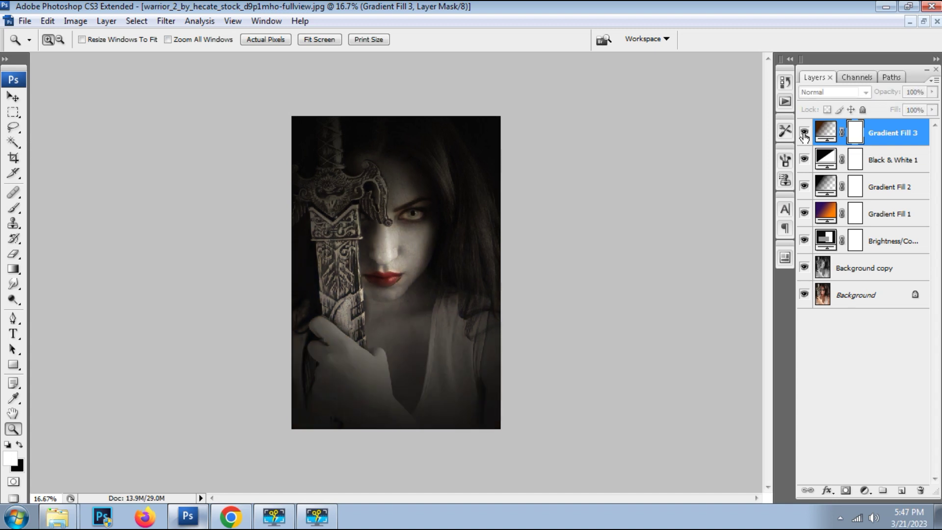
{"action": "left_click", "coordinate": [804, 133]}
{"action": "left_click", "coordinate": [804, 133]}
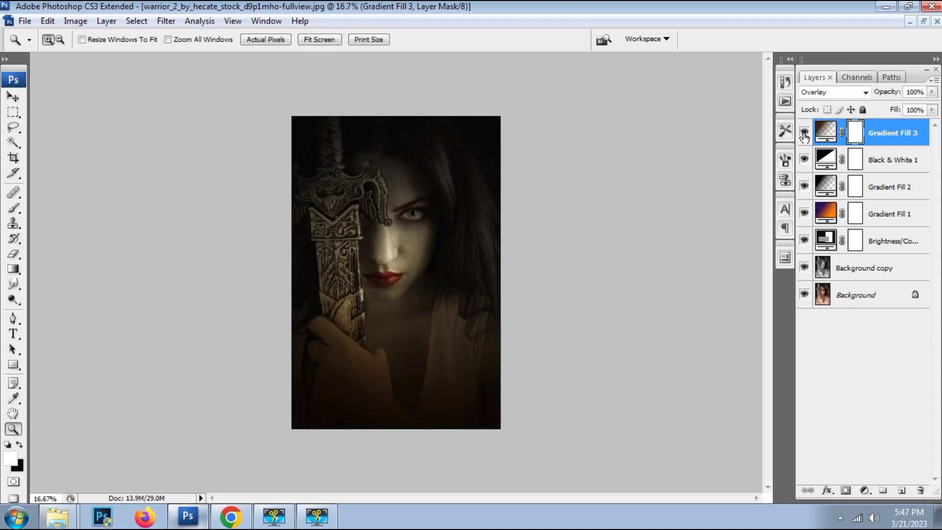
{"action": "left_click", "coordinate": [932, 110]}
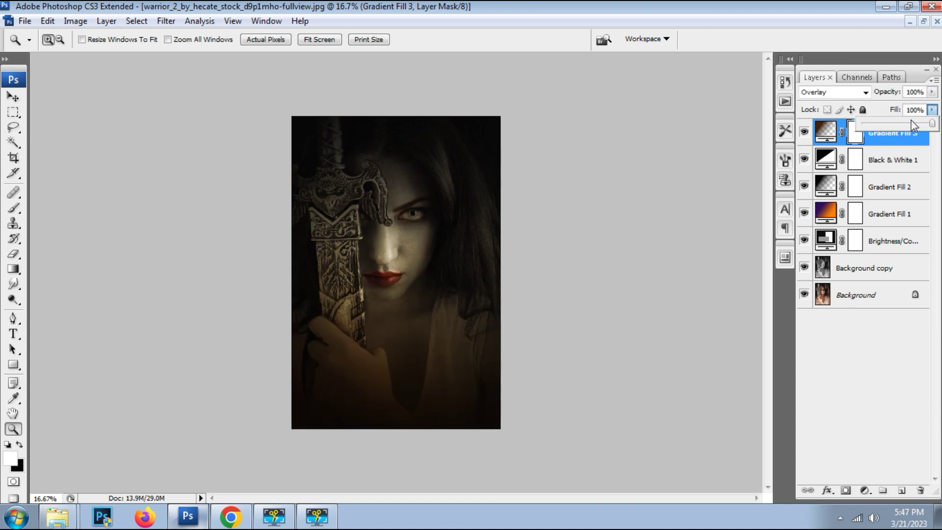
{"action": "left_click", "coordinate": [897, 124]}
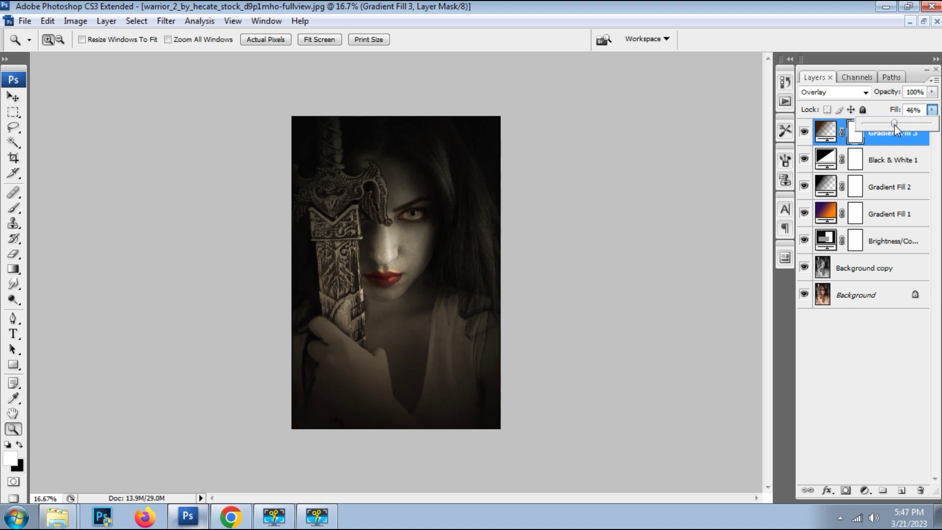
Settle Gradient Fill 3's fill at 46% and start a new text layer on the lower poster
{"action": "left_click", "coordinate": [415, 342]}
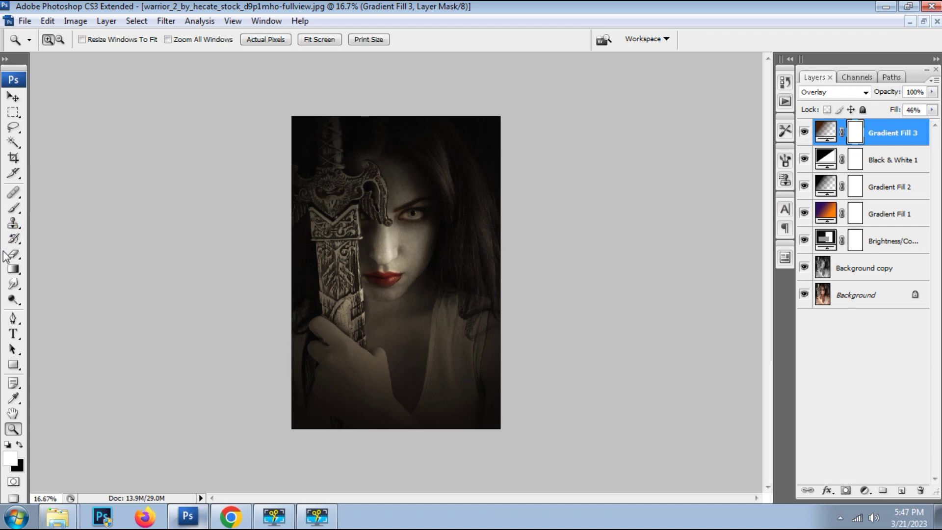
{"action": "left_click", "coordinate": [15, 334]}
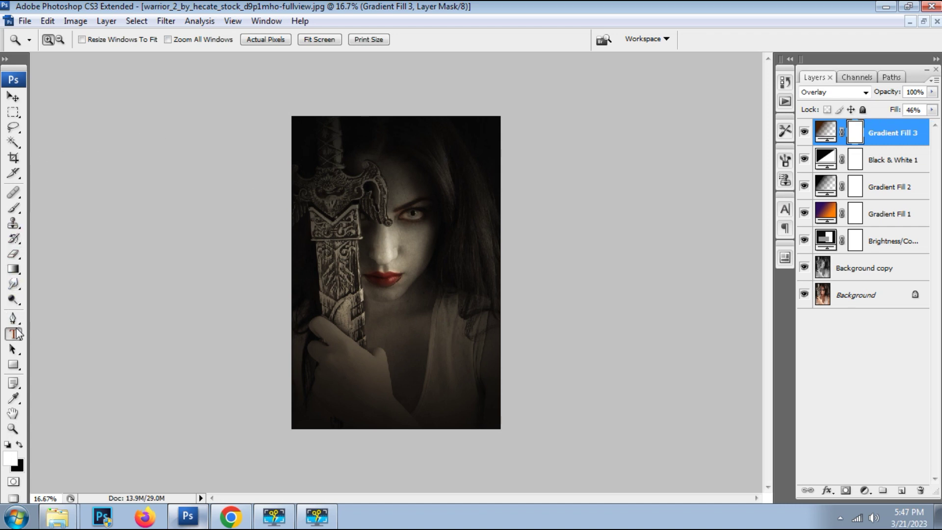
{"action": "left_click", "coordinate": [353, 368]}
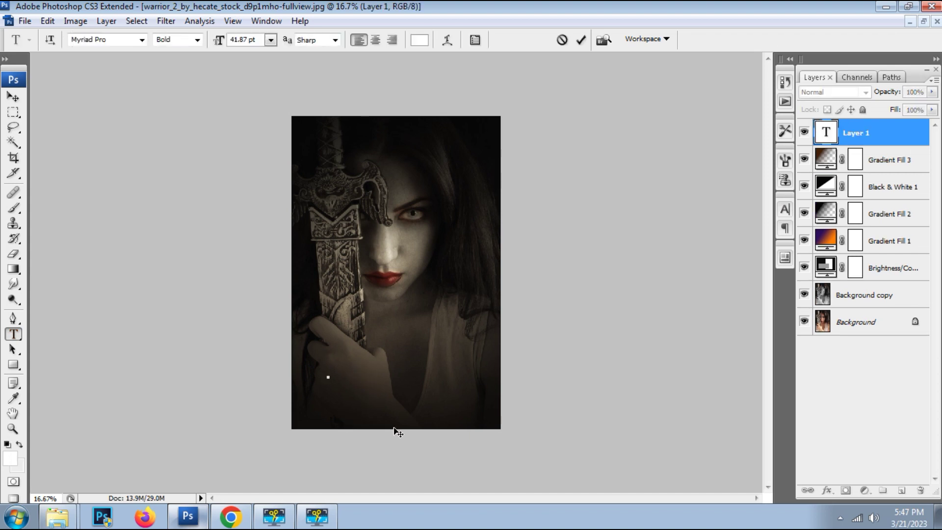
Type the title 'SWORD GIRL' and commit it
{"action": "type", "text": "S"}
{"action": "key", "text": "ctrl+a"}
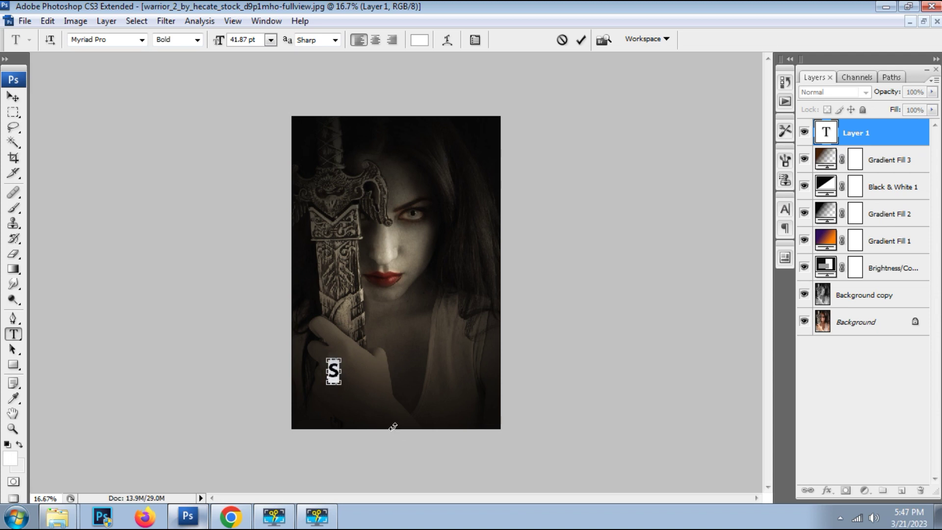
{"action": "key", "text": "Right"}
{"action": "type", "text": "WORD GIRL"}
{"action": "key", "text": "ctrl+Return"}
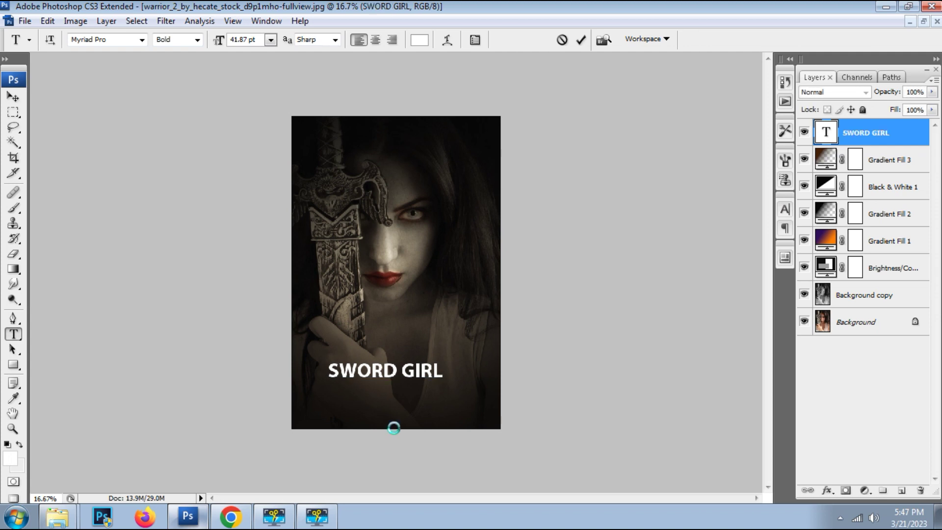
Enlarge the SWORD GIRL title and move it lower toward the bottom centre
{"action": "key", "text": "ctrl+t"}
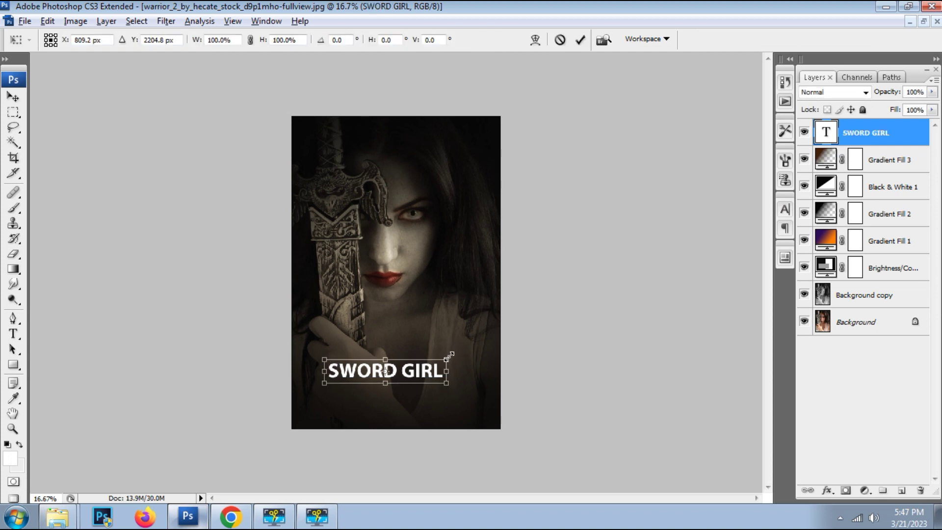
{"action": "left_click_drag", "start_coordinate": [447, 354], "coordinate": [465, 350]}
{"action": "key", "text": "Return"}
{"action": "key", "text": "ctrl+equal"}
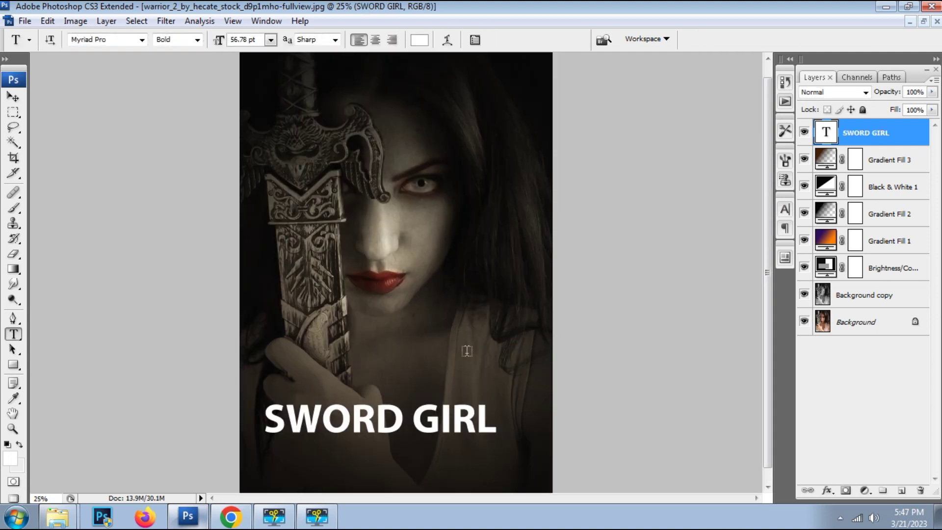
{"action": "key", "text": "v"}
{"action": "left_click_drag", "start_coordinate": [424, 415], "coordinate": [441, 437]}
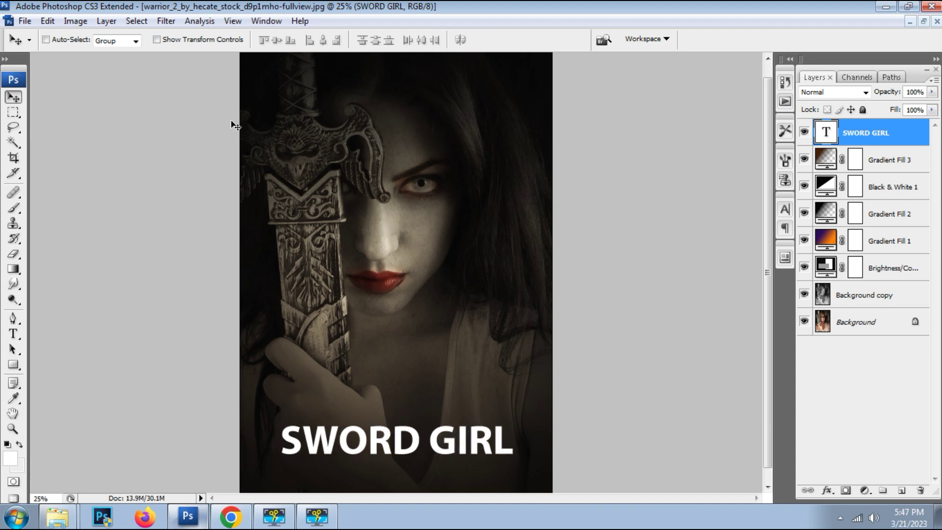
{"action": "key", "text": "t"}
{"action": "left_click", "coordinate": [117, 39]}
Set the SWORD GIRL title in the Trajan Pro 3 font
{"action": "type", "text": "TRAGIC BRK"}
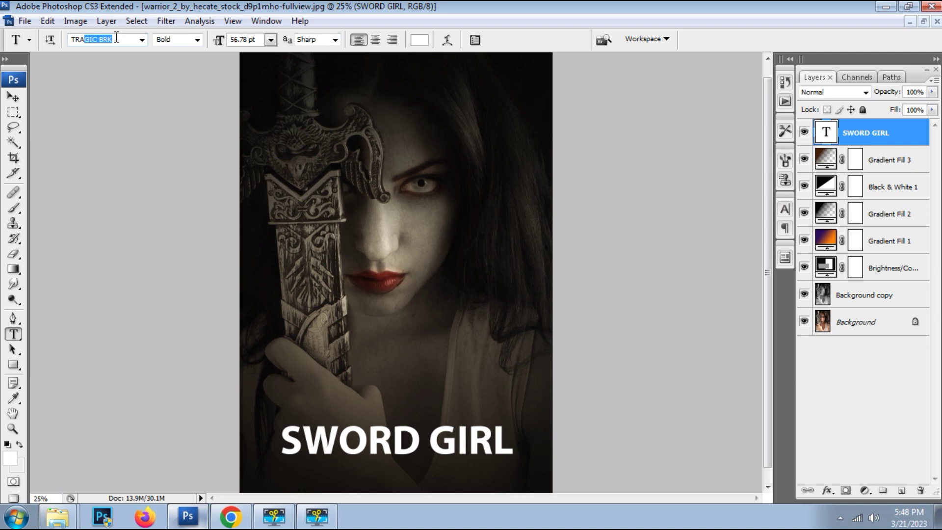
{"action": "left_click", "coordinate": [142, 40]}
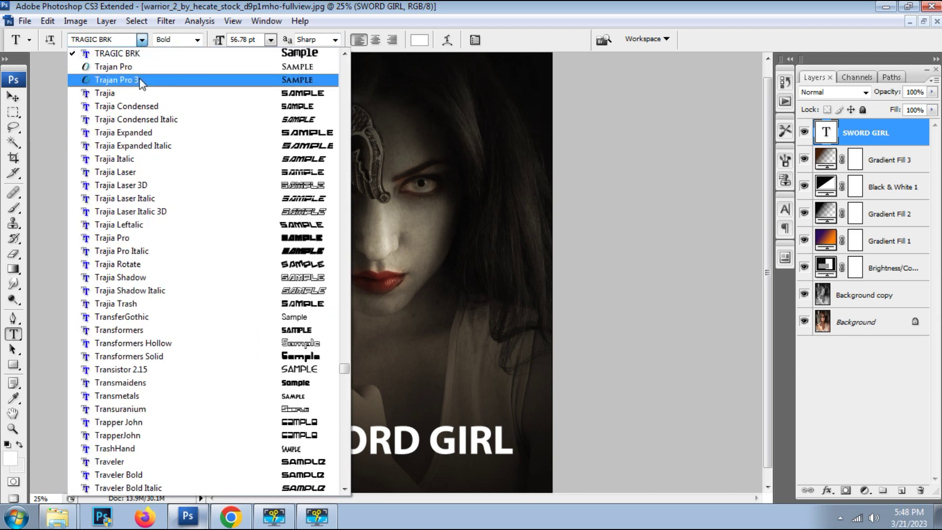
{"action": "left_click", "coordinate": [140, 80]}
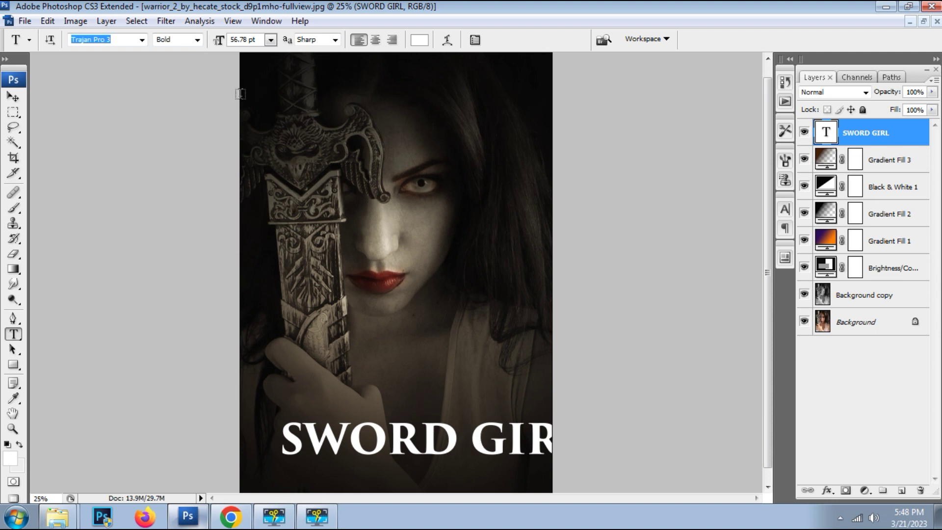
{"action": "left_click", "coordinate": [487, 445]}
{"action": "key", "text": "ctrl+Return"}
Shrink the title to fit the poster width and nudge it slightly lower
{"action": "key", "text": "ctrl+minus"}
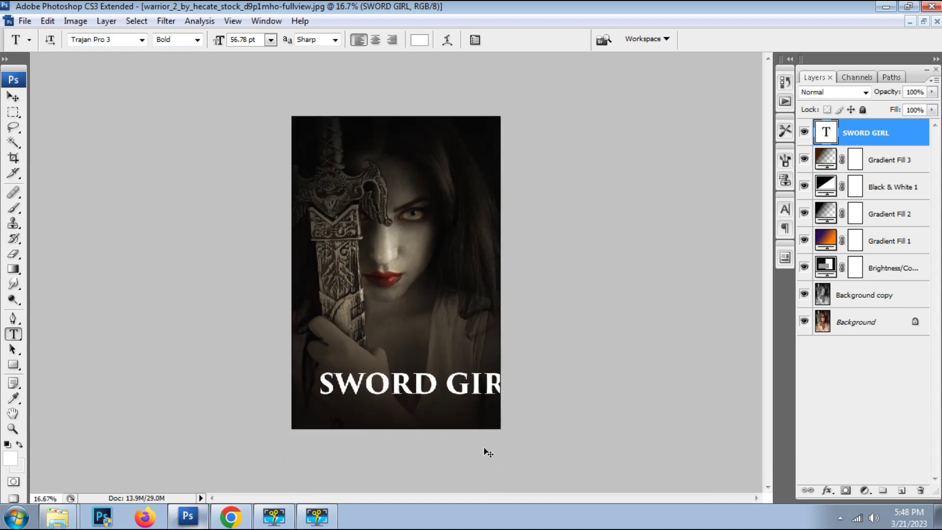
{"action": "key", "text": "ctrl+t"}
{"action": "left_click_drag", "start_coordinate": [524, 405], "coordinate": [485, 400]}
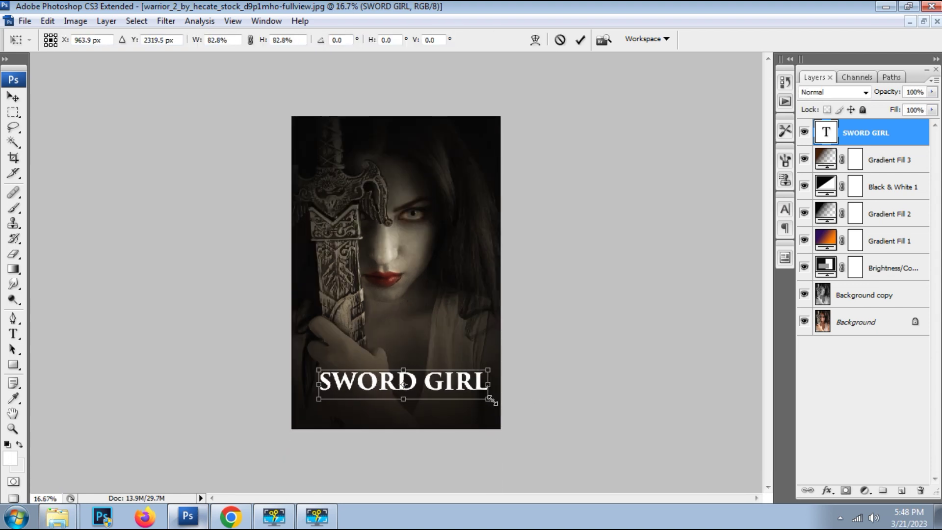
{"action": "key", "text": "Return"}
{"action": "key", "text": "ctrl+plus"}
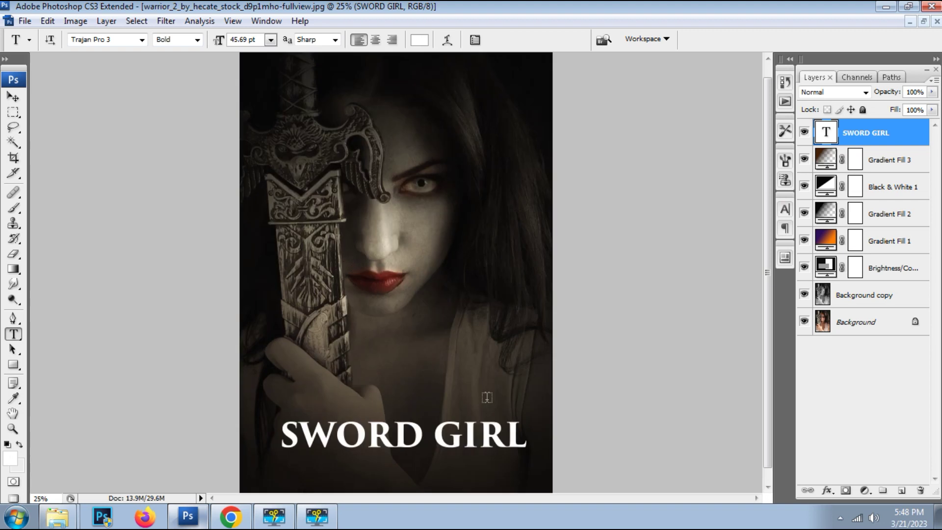
{"action": "key", "text": "v"}
{"action": "key", "text": "ctrl+minus"}
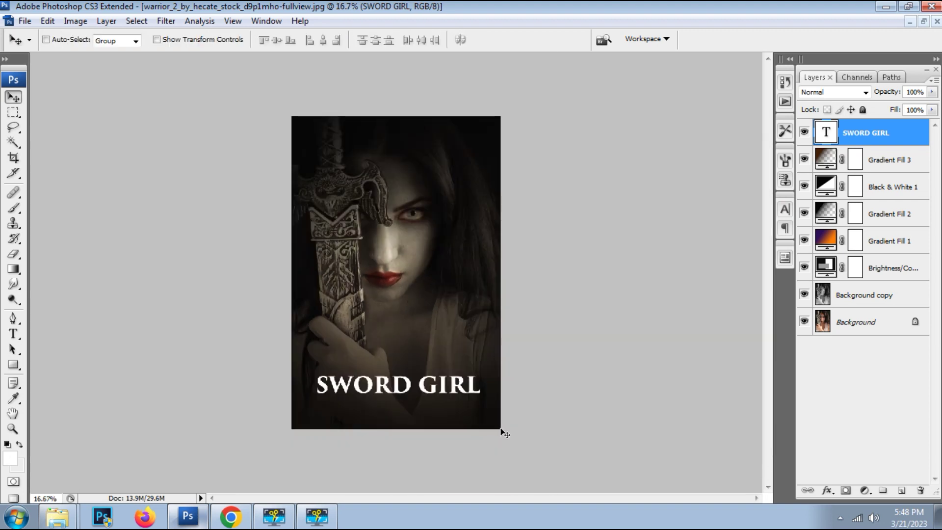
{"action": "left_click_drag", "start_coordinate": [454, 398], "coordinate": [456, 403]}
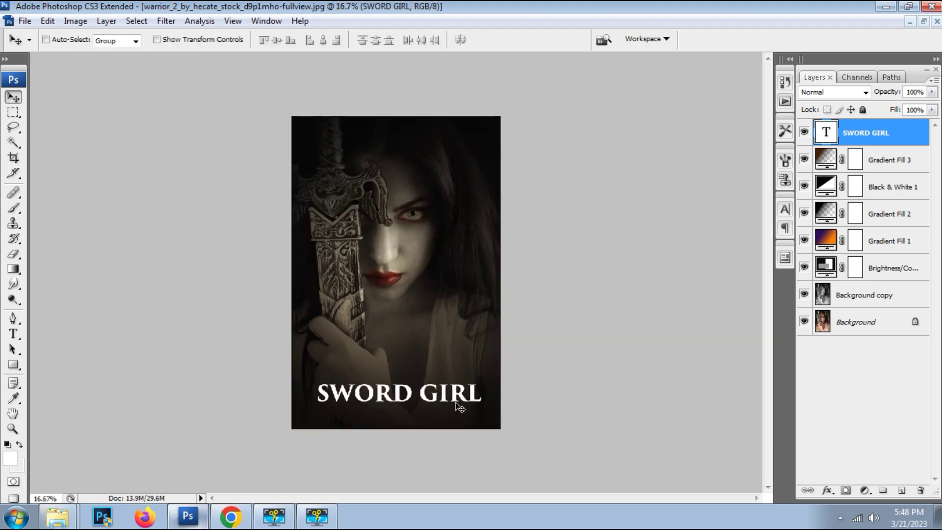
{"action": "key", "text": "ctrl+plus"}
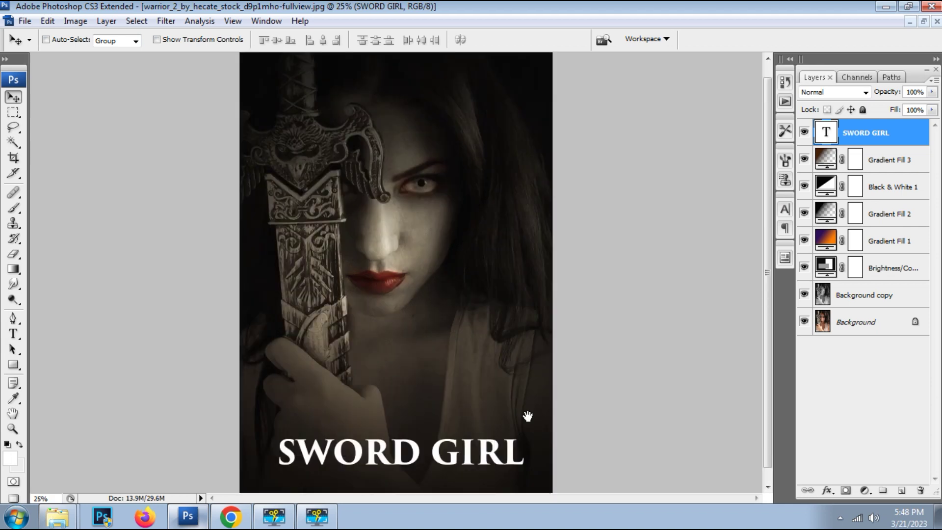
{"action": "scroll", "coordinate": [539, 417], "scroll_direction": "down", "scroll_amount": 1}
{"action": "left_click", "coordinate": [829, 490]}
Give the title drop shadow, inner shadow, bevel and emboss, and gradient overlay effects
{"action": "left_click", "coordinate": [879, 341]}
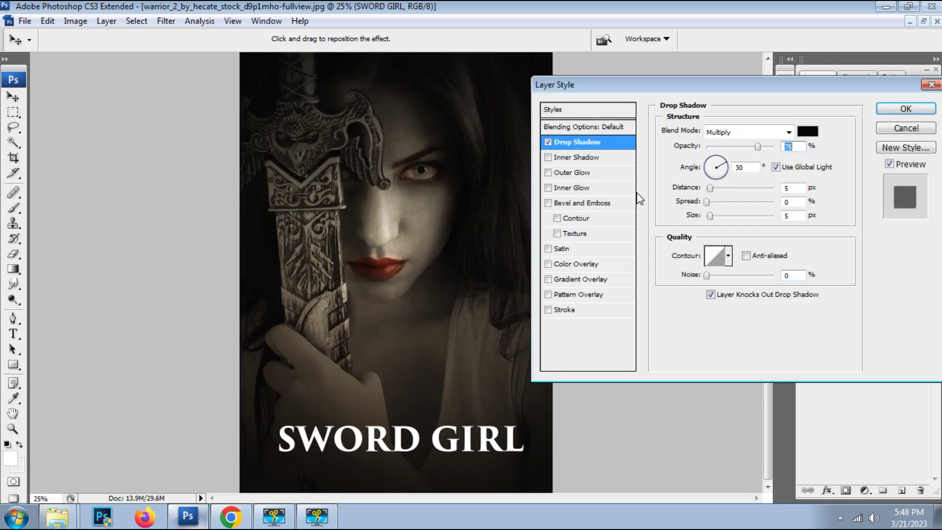
{"action": "left_click", "coordinate": [548, 157]}
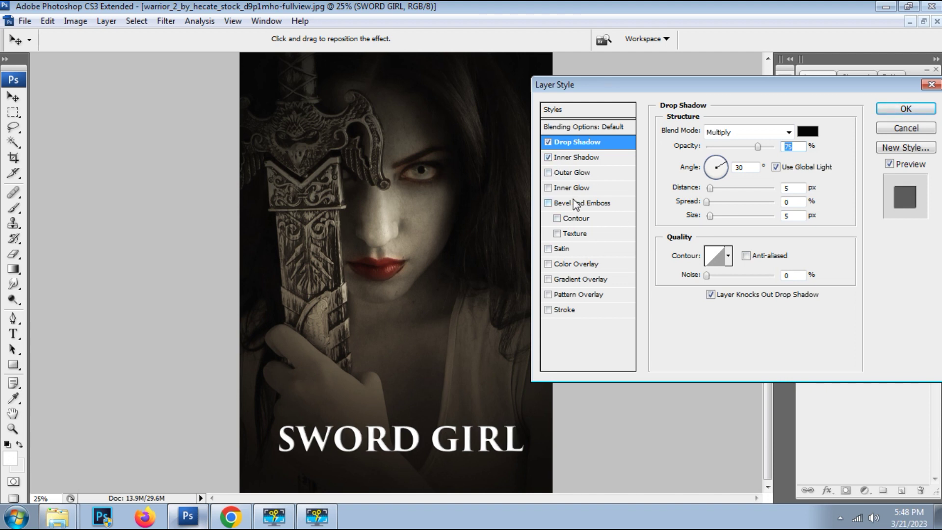
{"action": "left_click", "coordinate": [548, 204]}
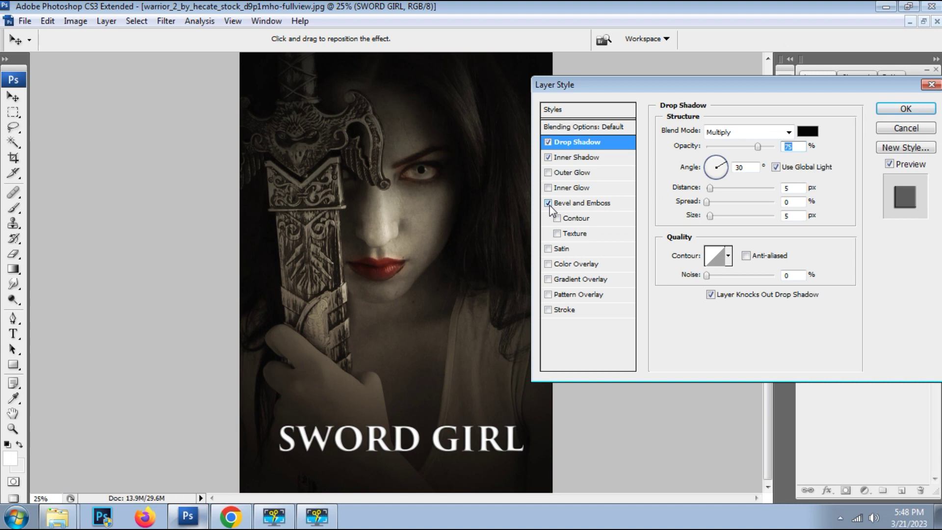
{"action": "left_click", "coordinate": [606, 278]}
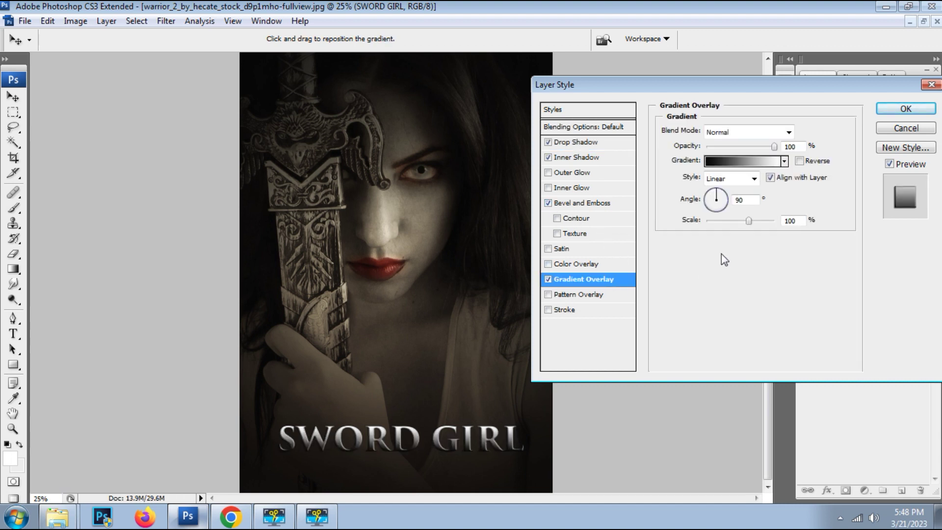
{"action": "left_click", "coordinate": [731, 157]}
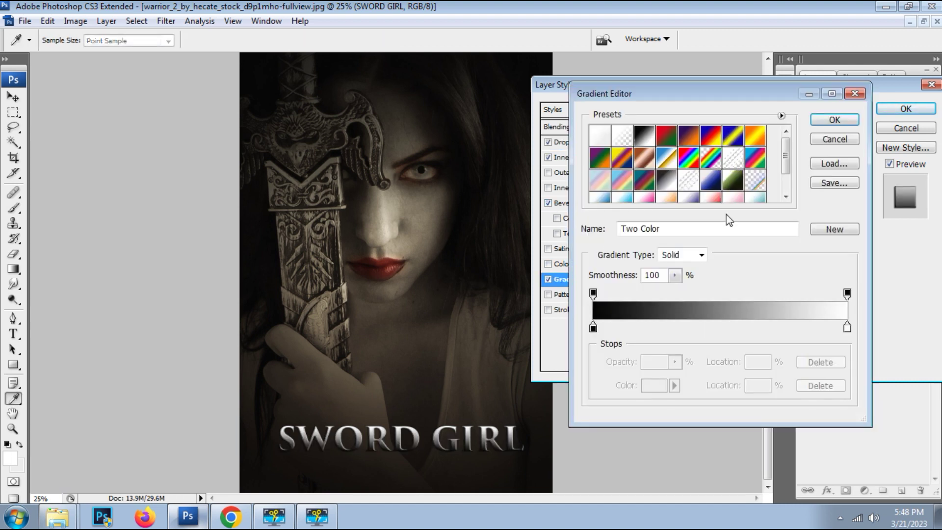
Try the Violet-Orange, Orange-Yellow-Orange and Red-Green presets, then settle on Black, White
{"action": "left_click", "coordinate": [690, 140]}
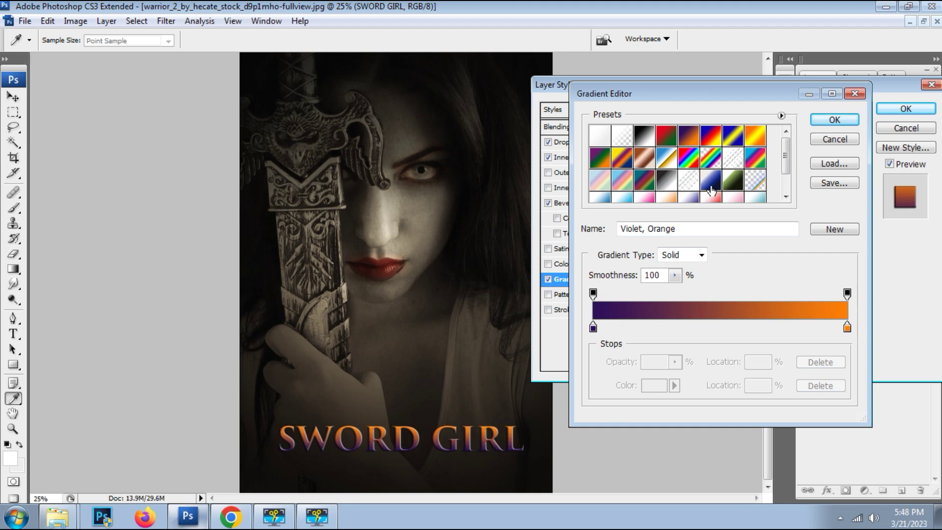
{"action": "left_click", "coordinate": [754, 141]}
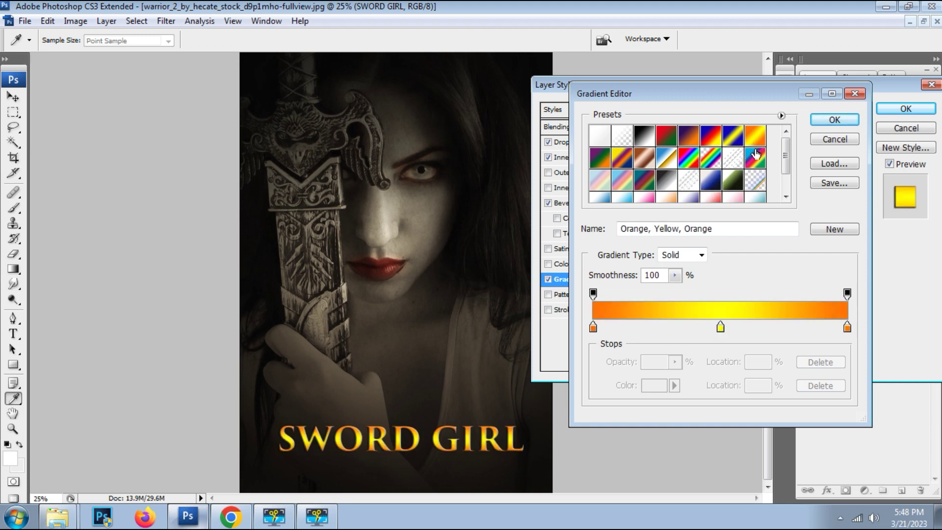
{"action": "left_click", "coordinate": [689, 141]}
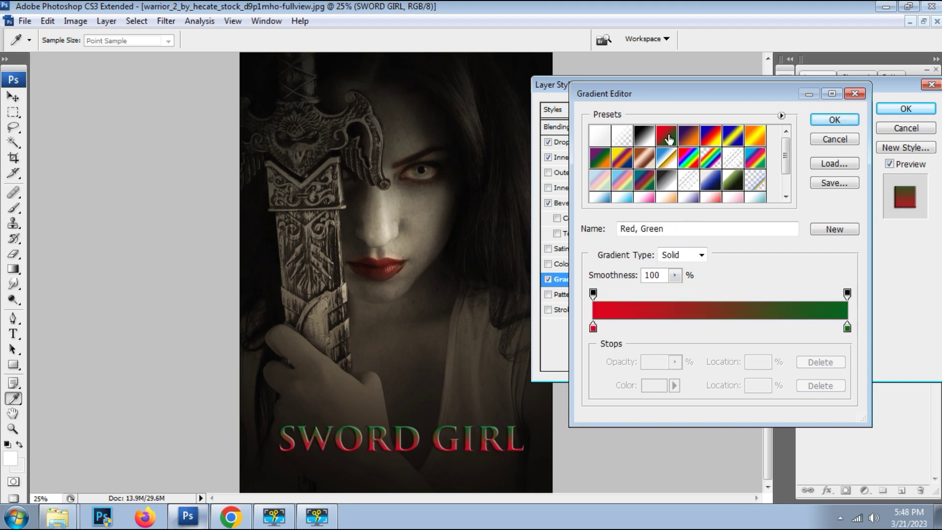
{"action": "left_click", "coordinate": [644, 137]}
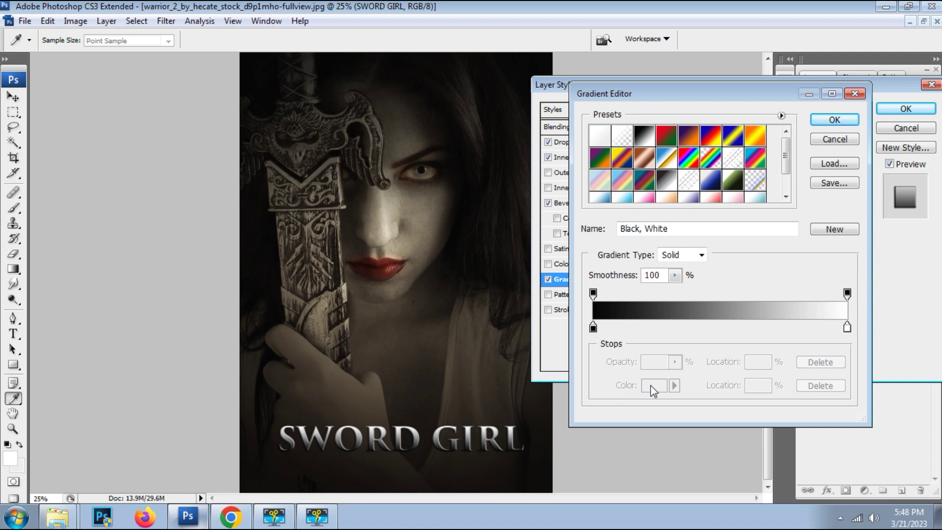
{"action": "left_click", "coordinate": [592, 327]}
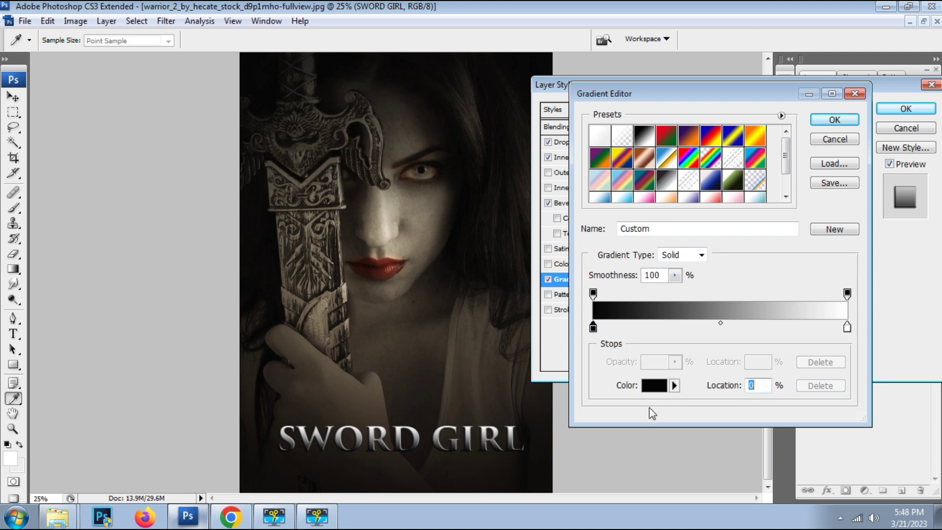
{"action": "left_click", "coordinate": [847, 328]}
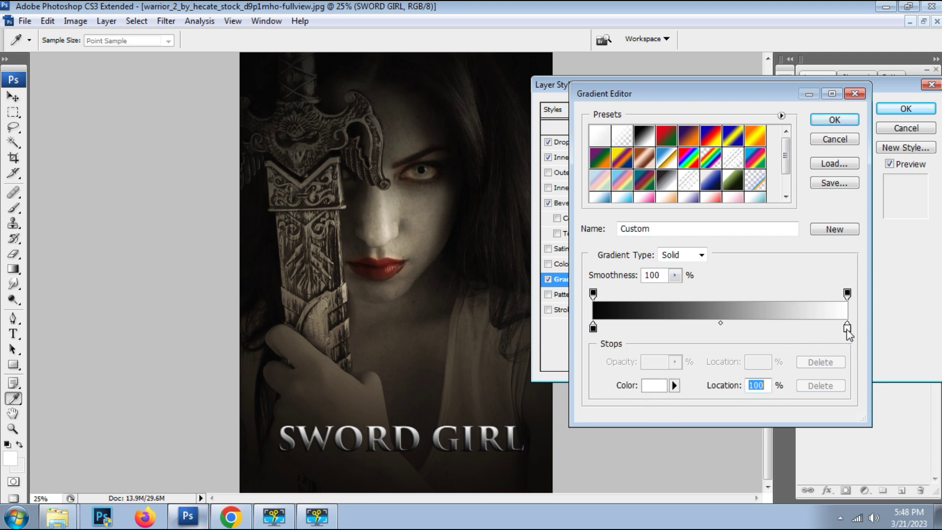
Set the gradient's end stop to a saturated red sampled from the lips
{"action": "left_click", "coordinate": [659, 387]}
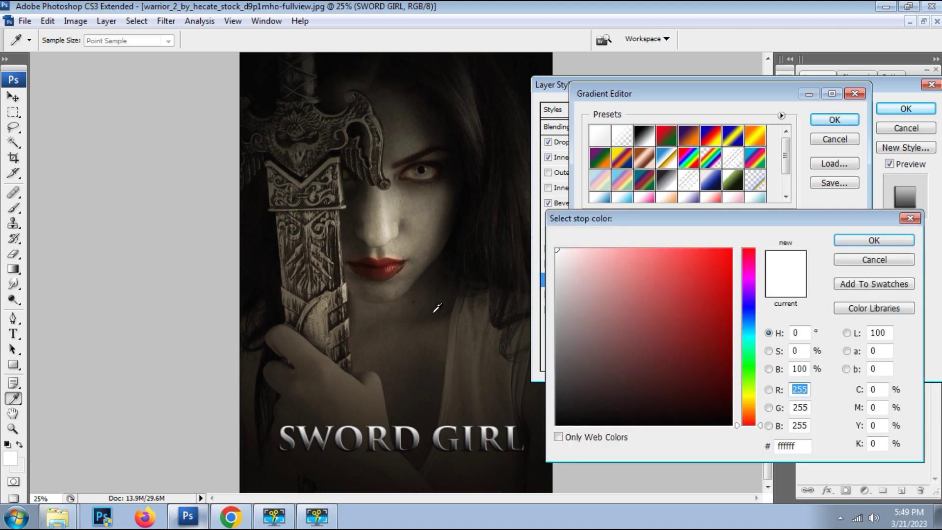
{"action": "left_click", "coordinate": [392, 264]}
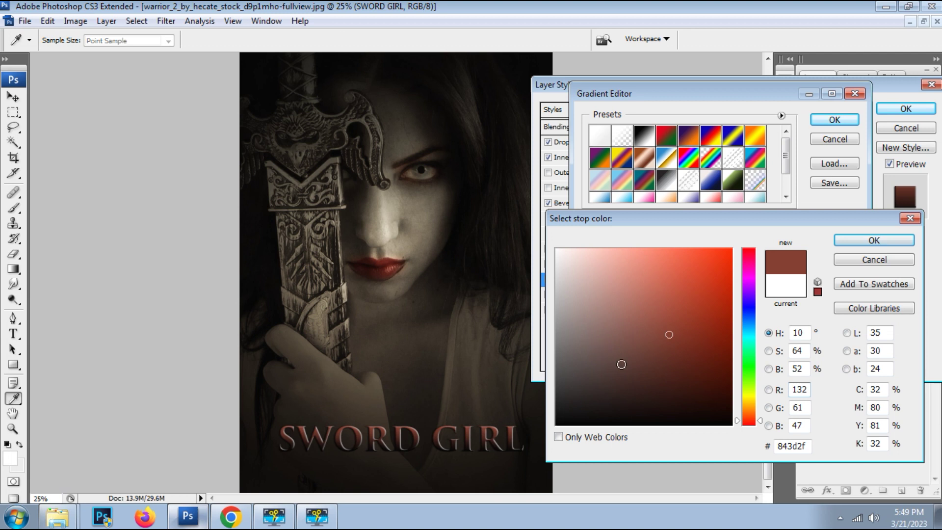
{"action": "left_click", "coordinate": [686, 362]}
{"action": "left_click", "coordinate": [716, 350]}
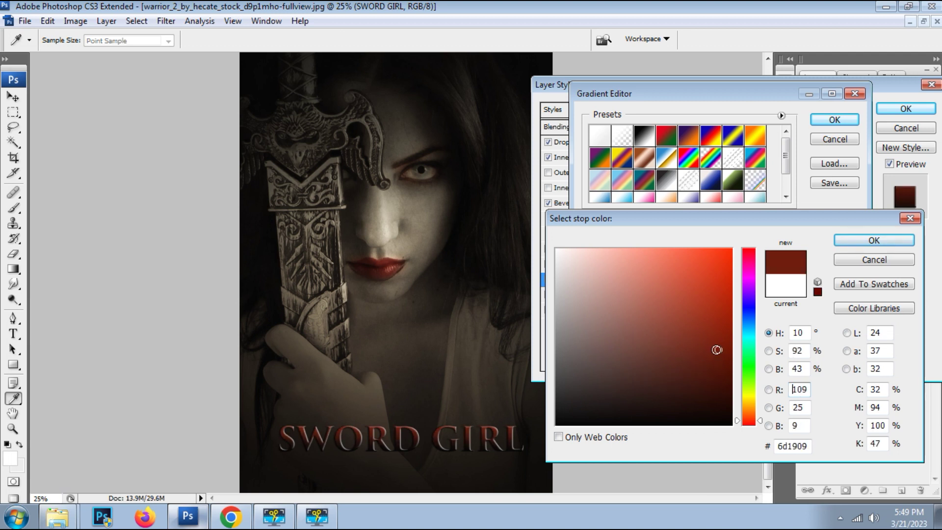
{"action": "left_click", "coordinate": [723, 306]}
{"action": "left_click", "coordinate": [723, 340]}
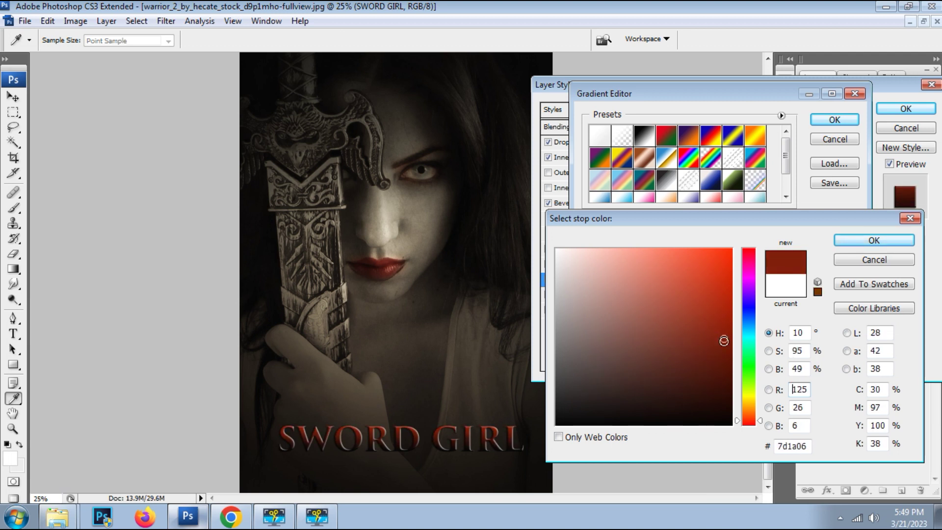
{"action": "left_click_drag", "start_coordinate": [719, 347], "coordinate": [738, 310]}
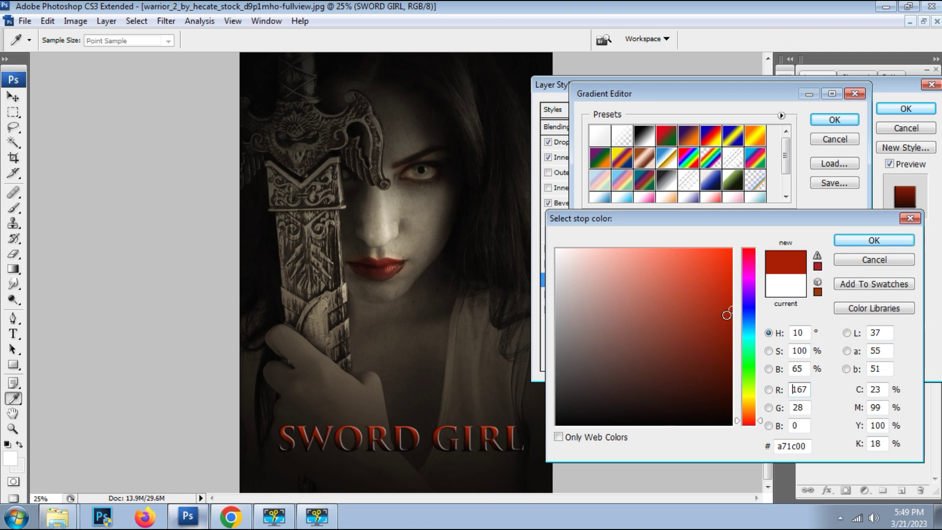
{"action": "key", "text": "Return"}
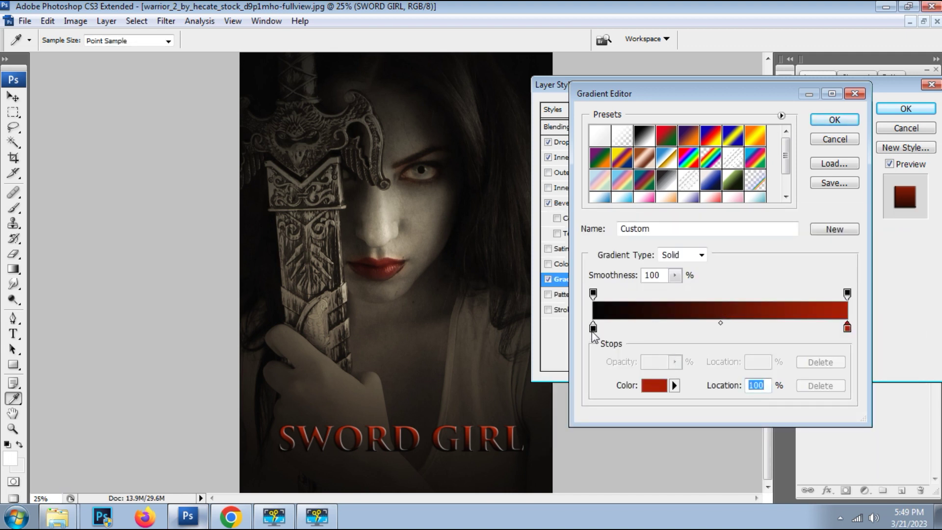
Try several colours for the starting stop, finally setting it to black
{"action": "left_click", "coordinate": [592, 328]}
{"action": "left_click", "coordinate": [654, 385]}
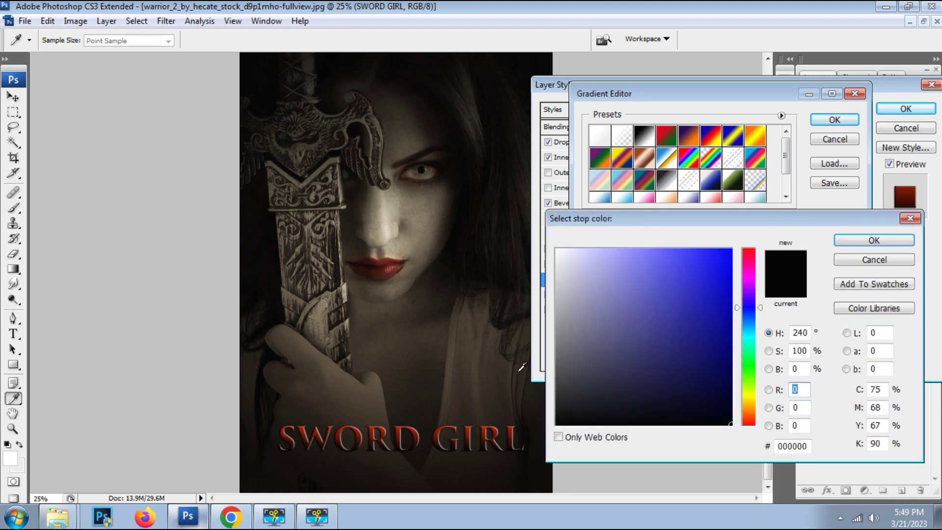
{"action": "left_click", "coordinate": [617, 377]}
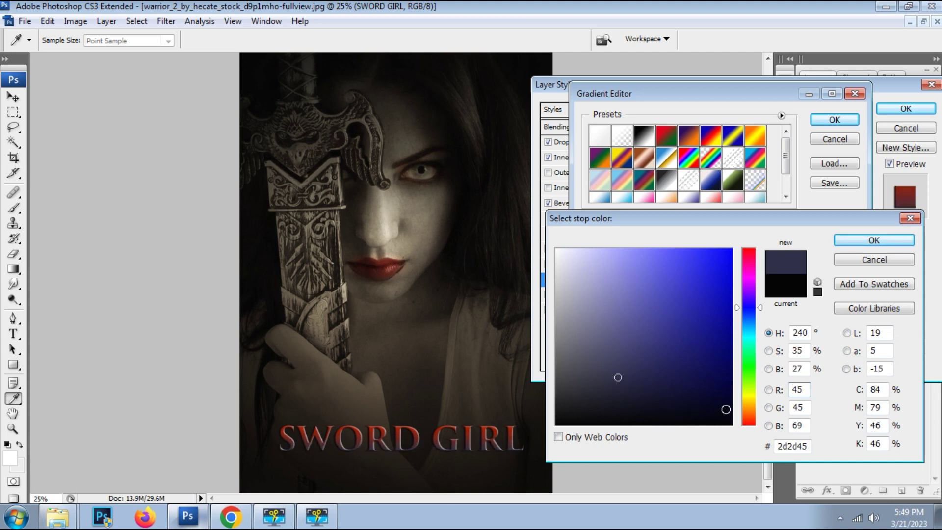
{"action": "left_click", "coordinate": [744, 407]}
{"action": "left_click_drag", "start_coordinate": [683, 408], "coordinate": [732, 389]}
{"action": "left_click", "coordinate": [727, 372]}
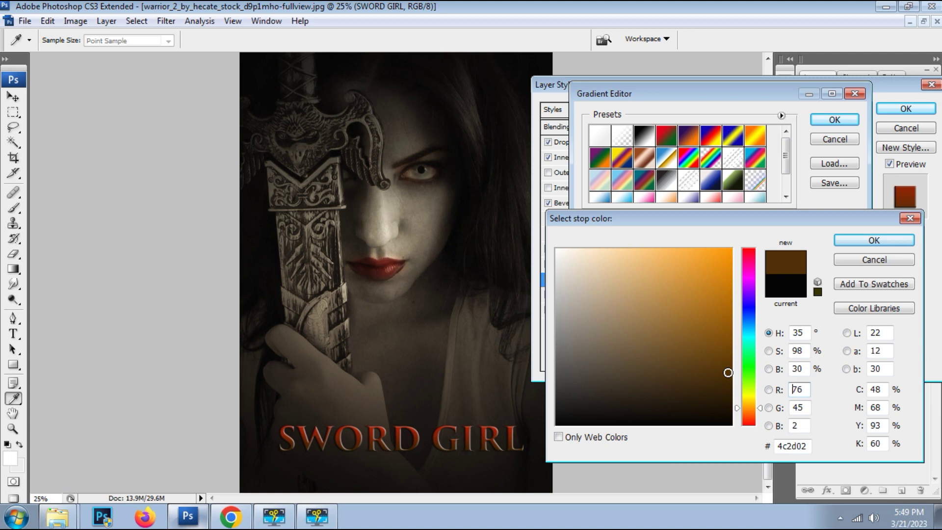
{"action": "left_click_drag", "start_coordinate": [556, 377], "coordinate": [557, 348]}
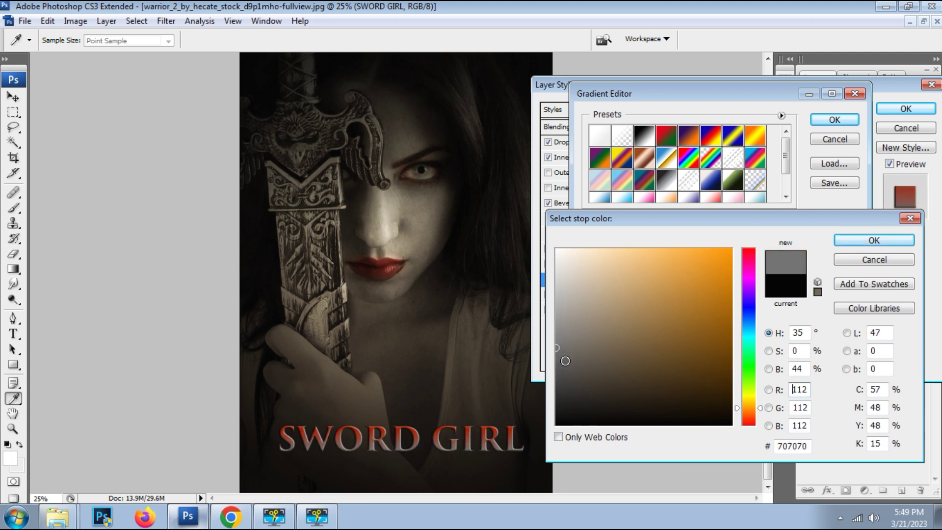
{"action": "left_click", "coordinate": [376, 262]}
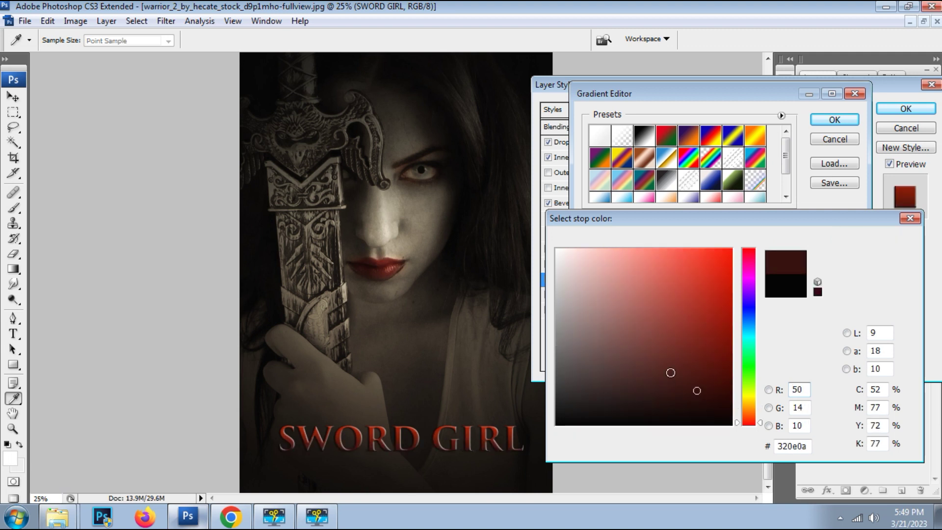
{"action": "key", "text": "Return"}
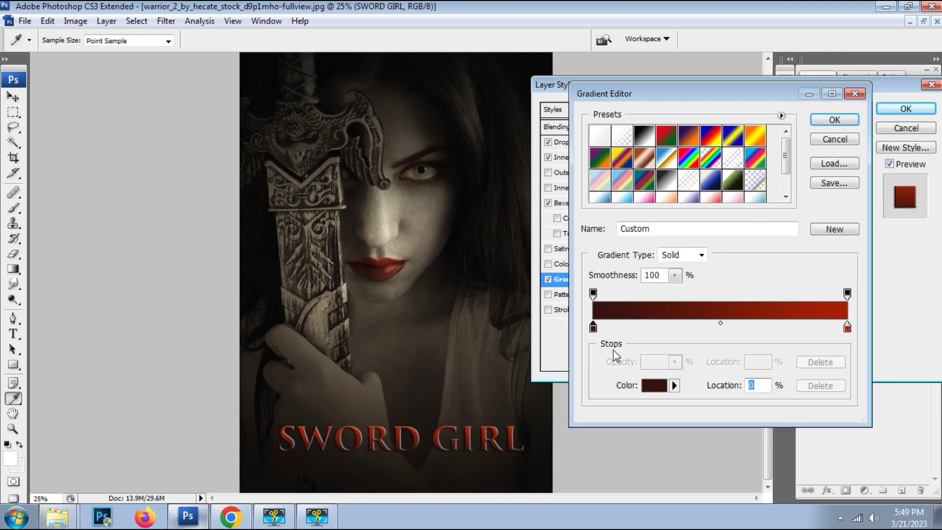
{"action": "left_click", "coordinate": [654, 385]}
{"action": "left_click", "coordinate": [657, 436]}
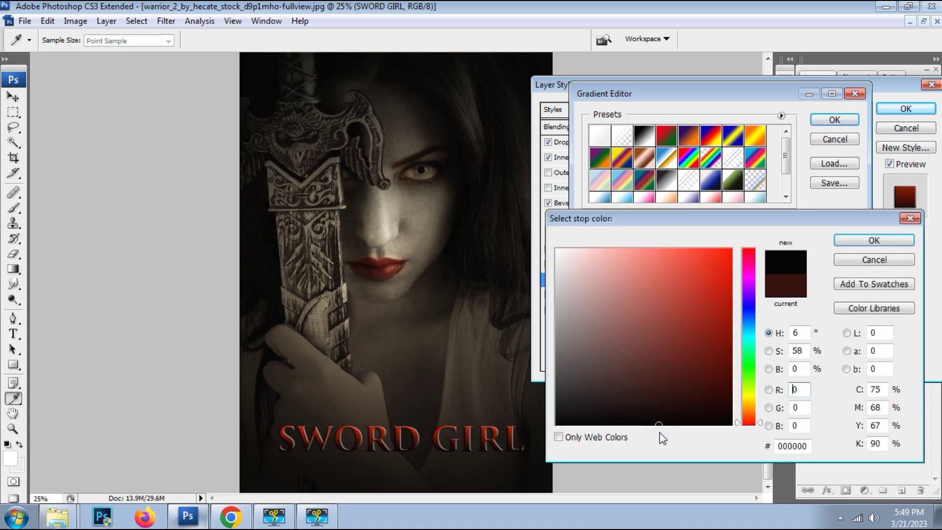
{"action": "key", "text": "Return"}
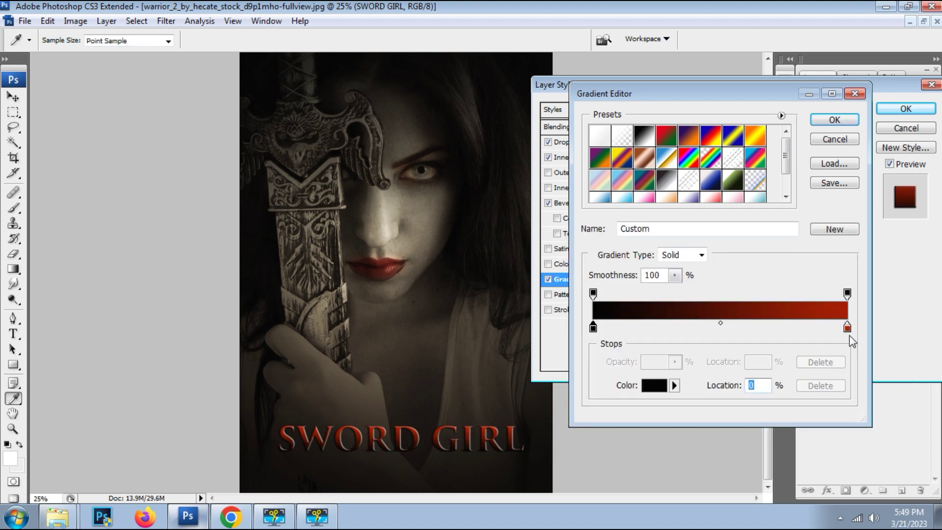
Change the end stop to neutral grey and add a dark grey stop at 50%
{"action": "left_click", "coordinate": [847, 328]}
{"action": "left_click", "coordinate": [656, 388]}
{"action": "left_click_drag", "start_coordinate": [594, 338], "coordinate": [558, 340]}
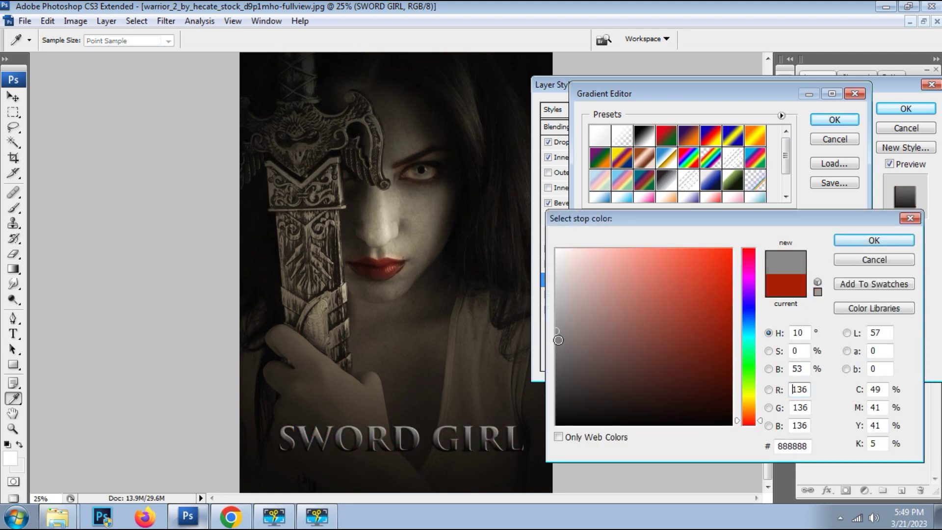
{"action": "key", "text": "Return"}
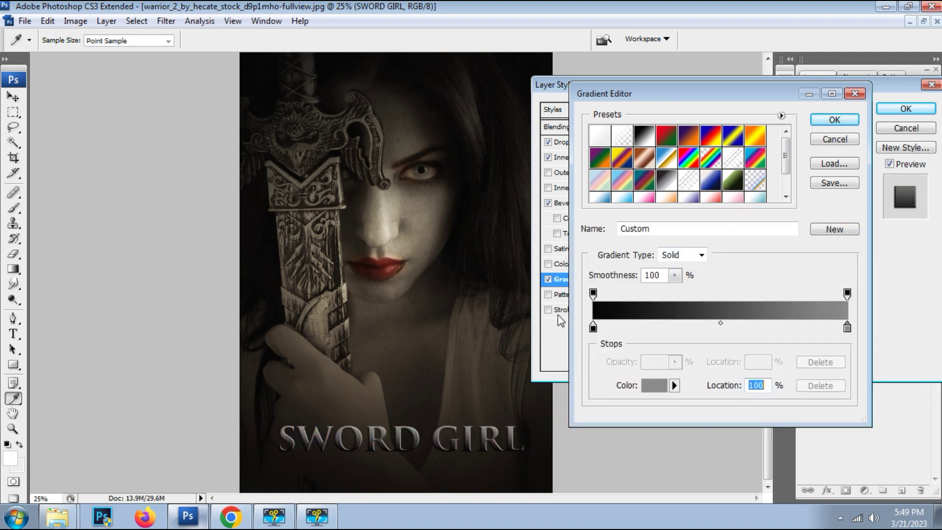
{"action": "left_click", "coordinate": [714, 327]}
{"action": "left_click_drag", "start_coordinate": [714, 328], "coordinate": [720, 327]}
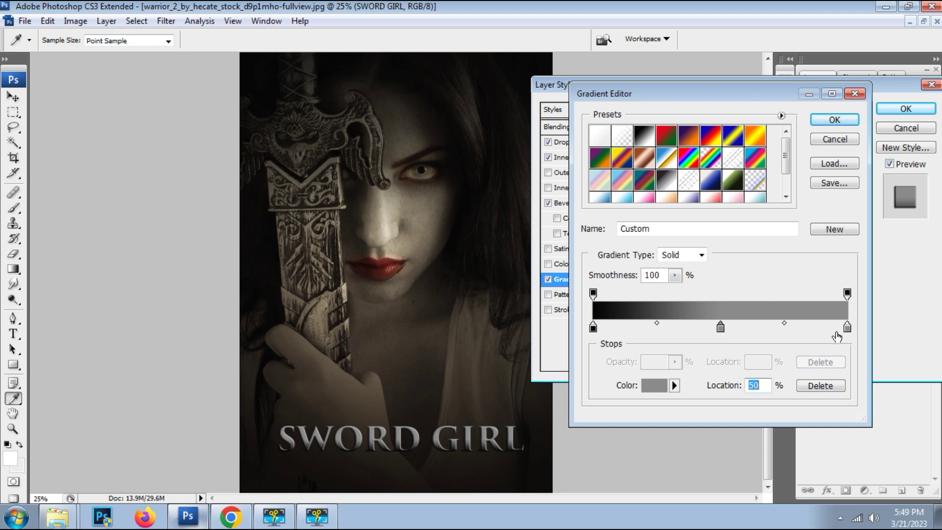
{"action": "left_click", "coordinate": [652, 387]}
{"action": "left_click_drag", "start_coordinate": [631, 412], "coordinate": [637, 422]}
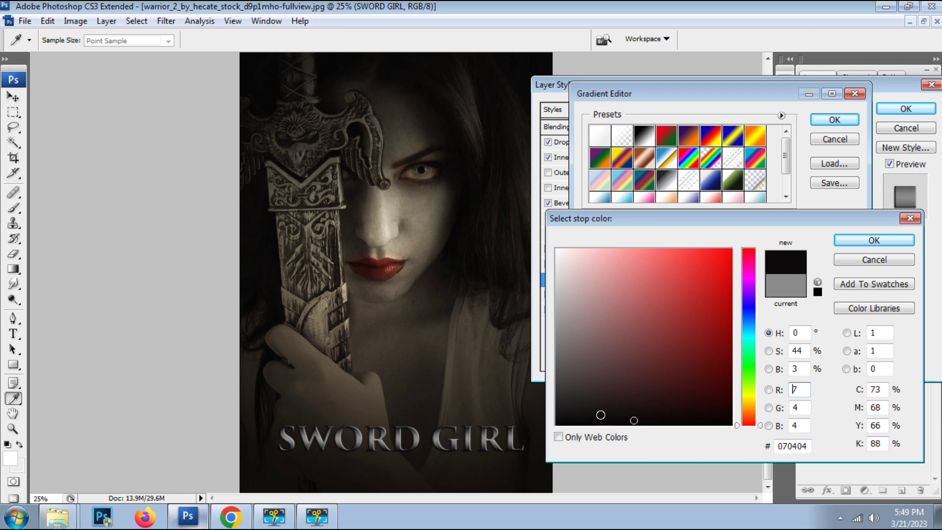
{"action": "left_click", "coordinate": [580, 399]}
{"action": "left_click", "coordinate": [571, 396]}
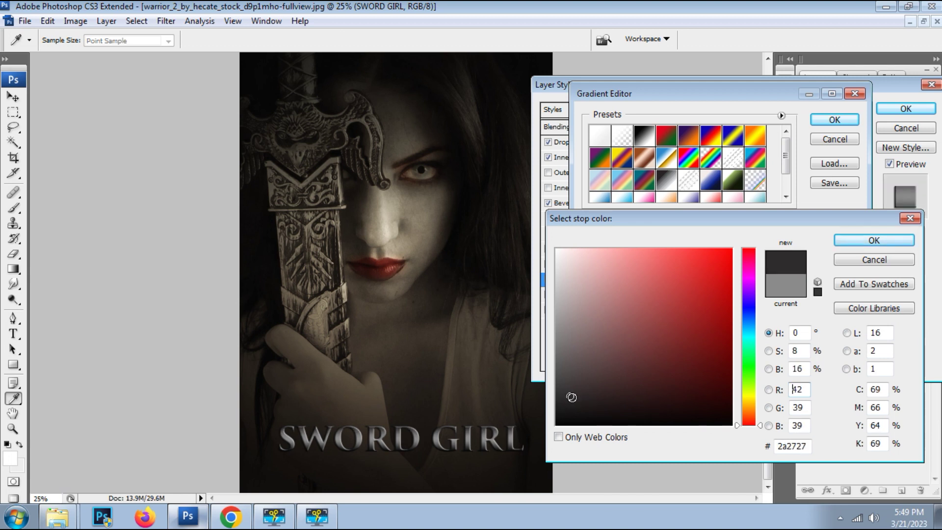
{"action": "key", "text": "Return"}
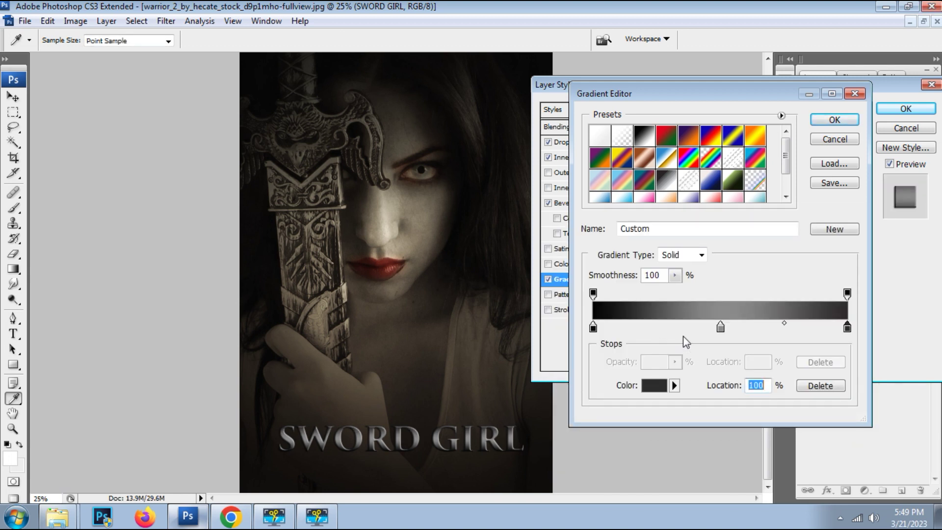
Add dark stops near both ends (about 4% and 91%), lightening one to mid grey
{"action": "left_click", "coordinate": [603, 330]}
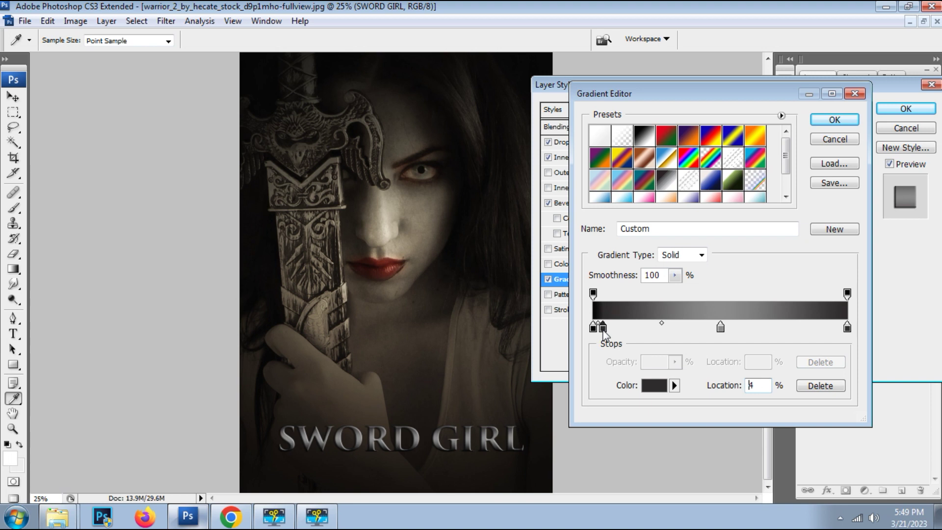
{"action": "left_click_drag", "start_coordinate": [789, 337], "coordinate": [825, 333]}
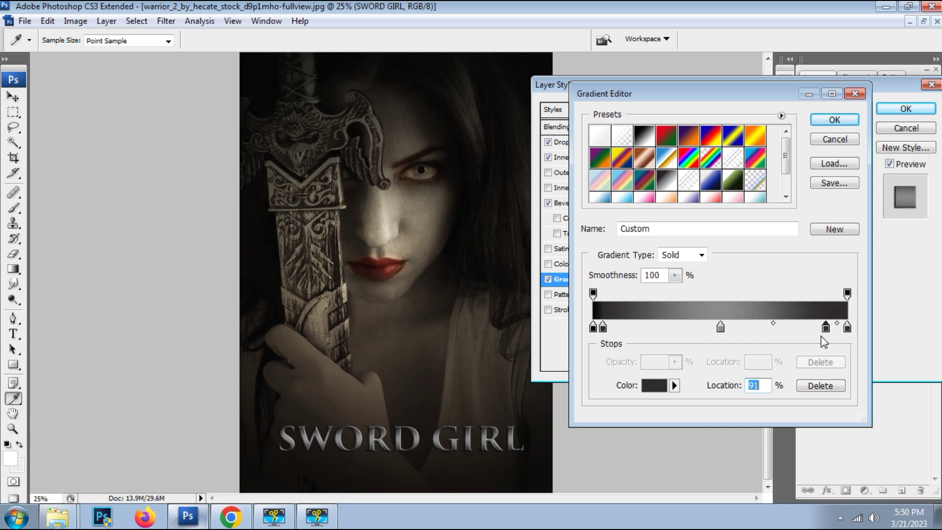
{"action": "left_click_drag", "start_coordinate": [828, 333], "coordinate": [826, 333]}
{"action": "left_click", "coordinate": [660, 387]}
{"action": "left_click", "coordinate": [557, 347]}
{"action": "left_click", "coordinate": [558, 371]}
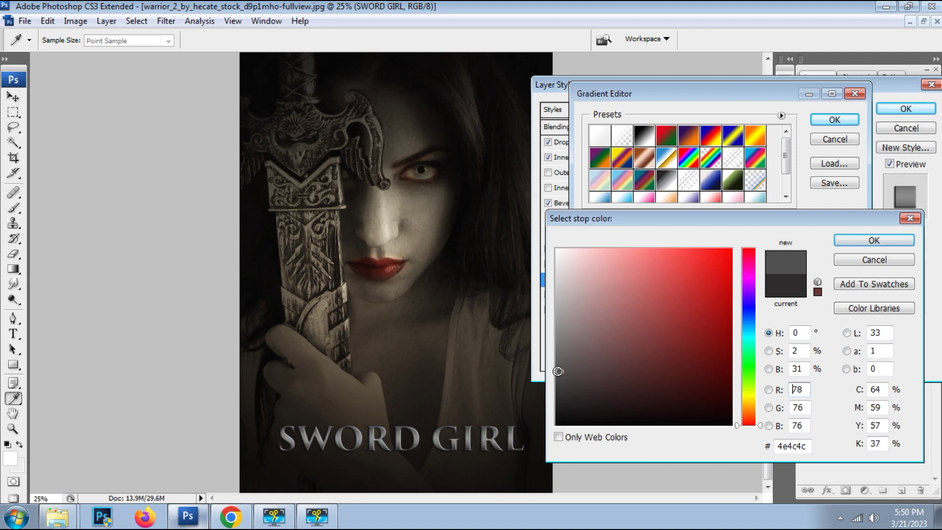
{"action": "left_click", "coordinate": [558, 354]}
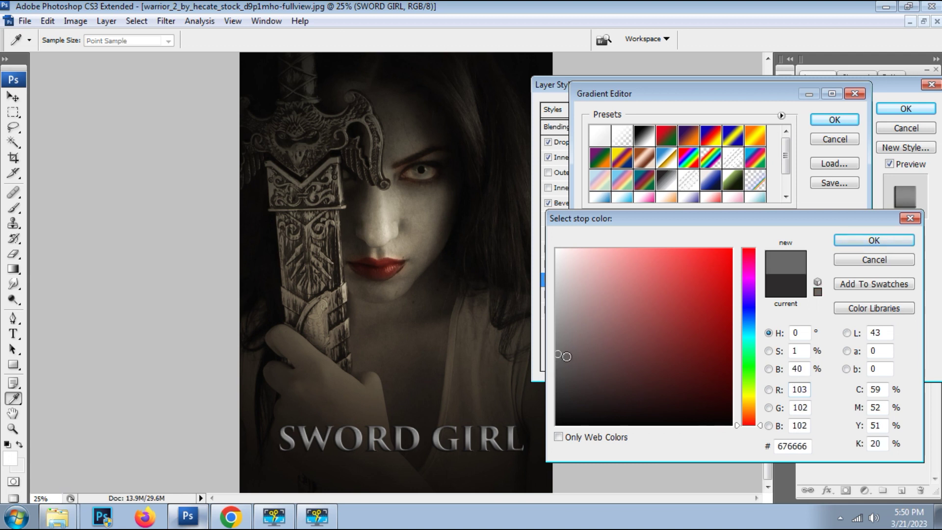
{"action": "key", "text": "Return"}
{"action": "key", "text": "Return"}
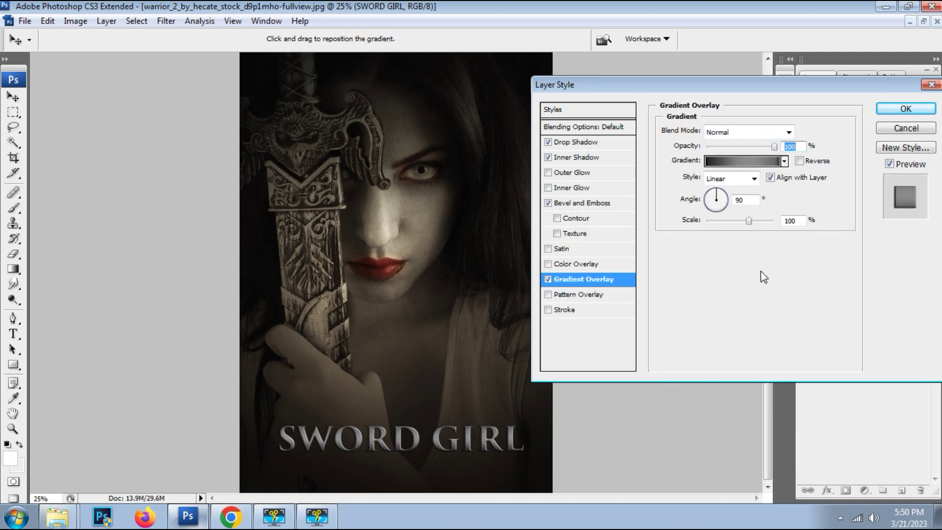
Add an inner glow to the title with choke 16% and size about 9 px, then apply
{"action": "key", "text": "ctrl+plus"}
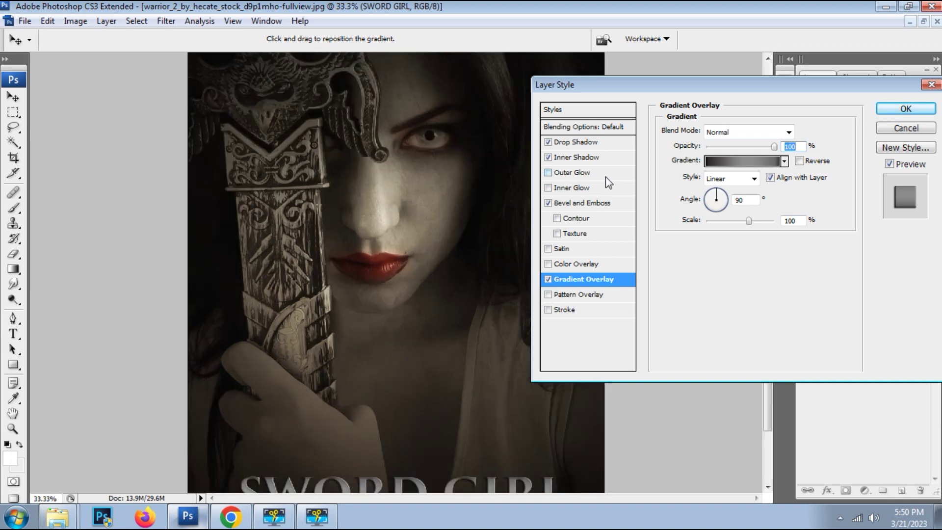
{"action": "left_click_drag", "start_coordinate": [475, 374], "coordinate": [452, 288]}
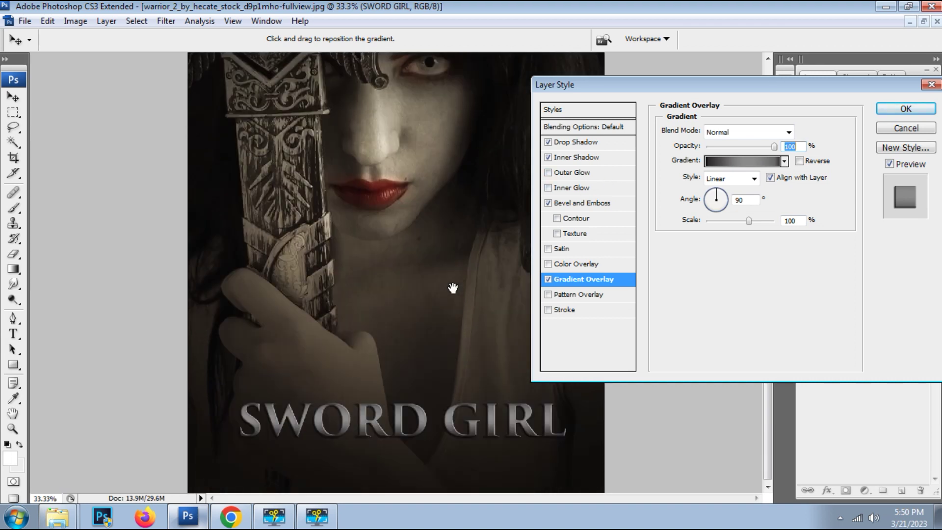
{"action": "left_click", "coordinate": [547, 172]}
{"action": "left_click", "coordinate": [548, 172]}
{"action": "left_click", "coordinate": [588, 188]}
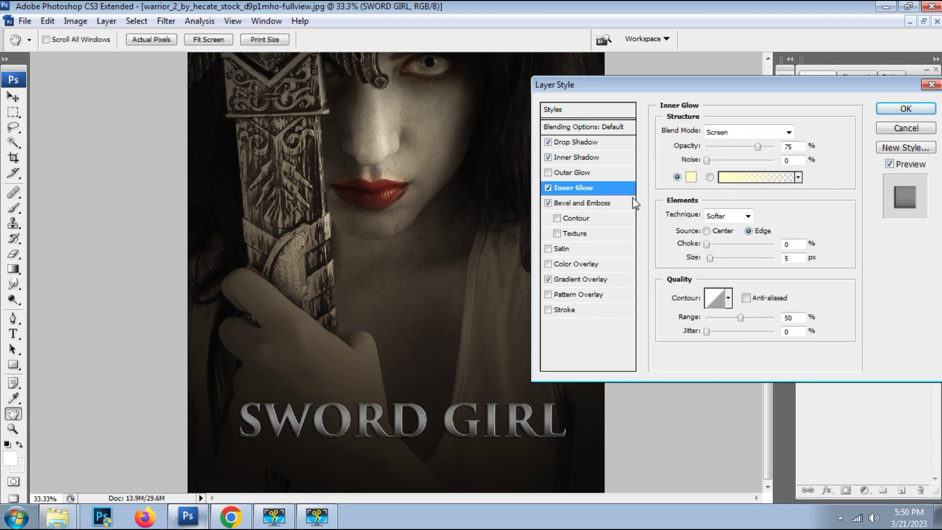
{"action": "left_click", "coordinate": [723, 244]}
{"action": "mouse_move", "coordinate": [713, 262]}
{"action": "left_mouse_down"}
{"action": "mouse_move", "coordinate": [717, 242]}
{"action": "mouse_move", "coordinate": [711, 260]}
{"action": "left_mouse_up"}
{"action": "left_click", "coordinate": [713, 259]}
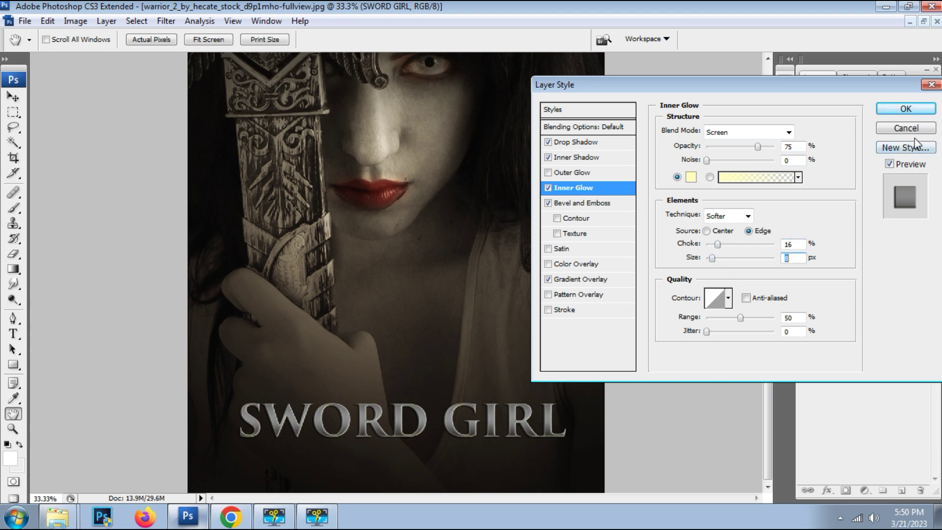
{"action": "left_click", "coordinate": [888, 109]}
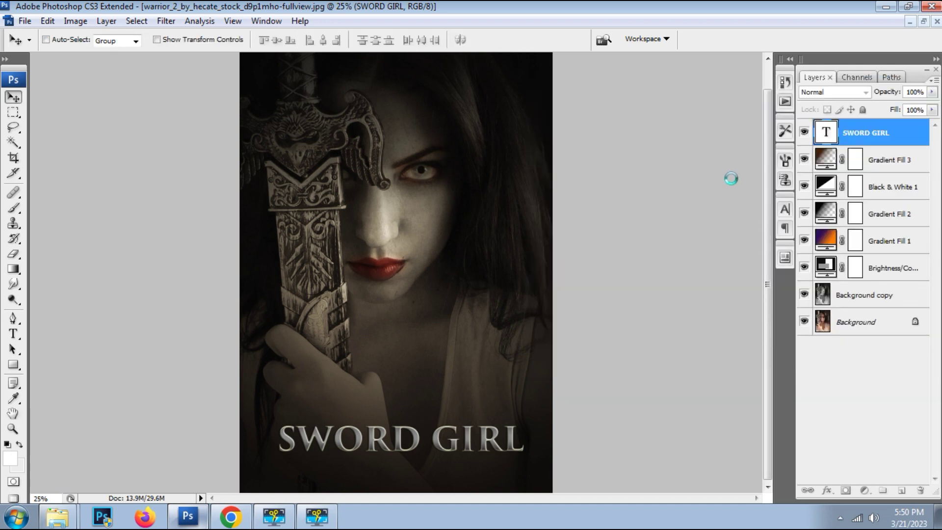
Bring the glitter lights image from the Fiverr And Freelancer folder into the poster
{"action": "key", "text": "ctrl+minus"}
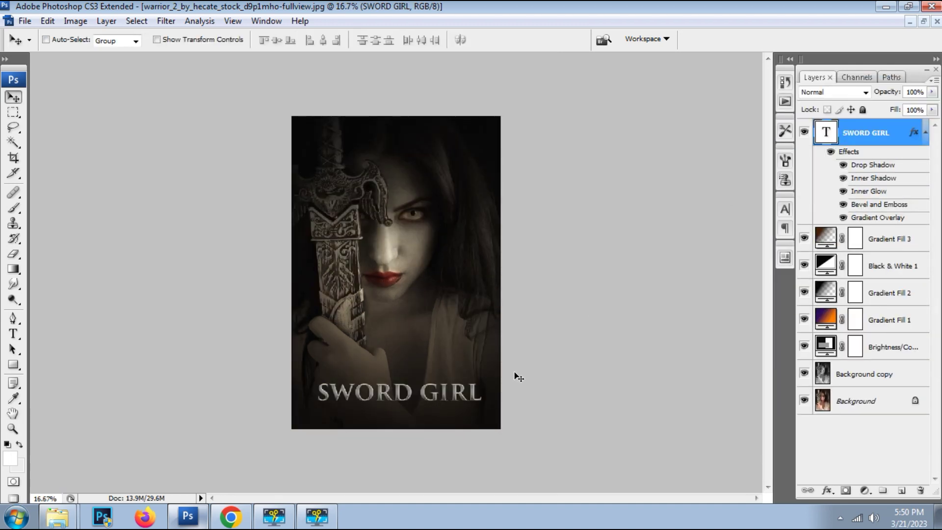
{"action": "right_click", "coordinate": [60, 516]}
{"action": "left_click", "coordinate": [60, 516]}
{"action": "right_click", "coordinate": [60, 516]}
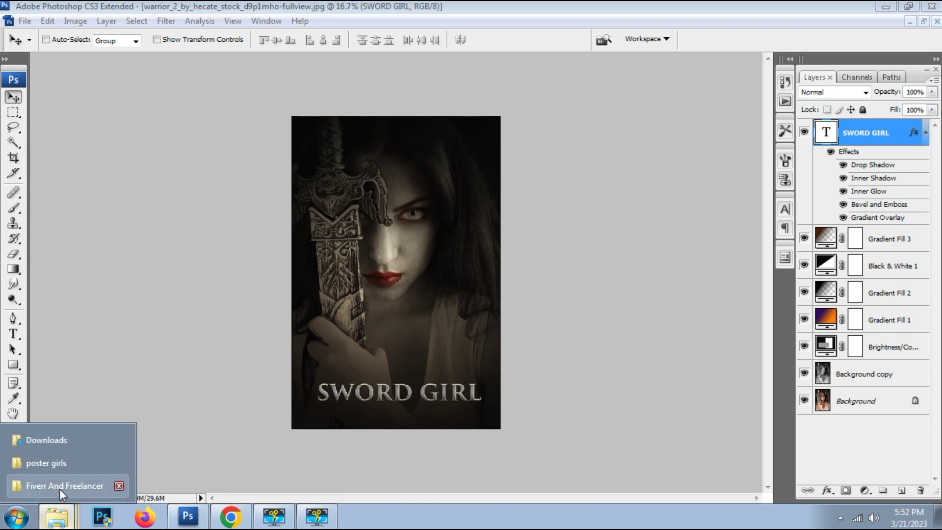
{"action": "left_click", "coordinate": [60, 486]}
{"action": "mouse_move", "coordinate": [623, 318]}
{"action": "left_mouse_down"}
{"action": "mouse_move", "coordinate": [334, 437]}
{"action": "mouse_move", "coordinate": [385, 423]}
{"action": "left_mouse_up"}
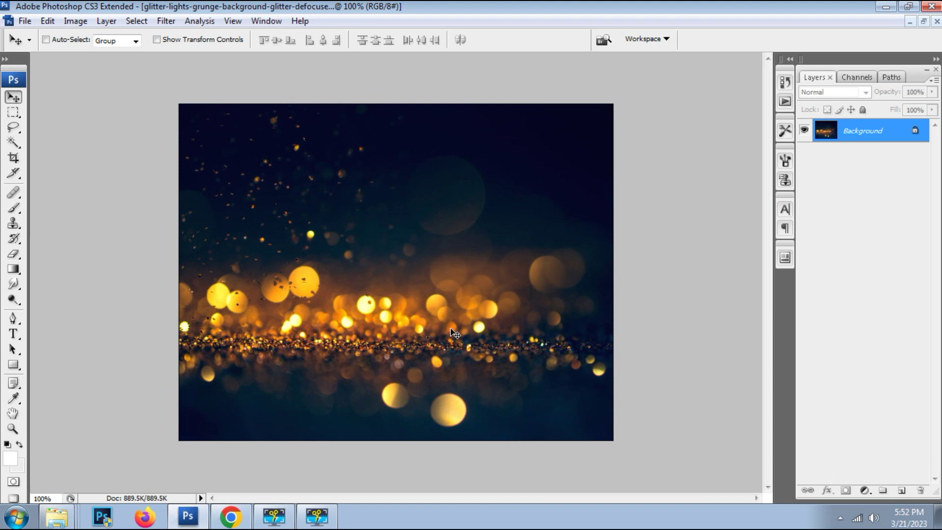
{"action": "key", "text": "ctrl+a"}
{"action": "key", "text": "Delete"}
{"action": "key", "text": "ctrl+w"}
{"action": "left_click", "coordinate": [478, 206]}
{"action": "key", "text": "ctrl+v"}
Enlarge the glitter layer across the poster width and blend it in Screen mode
{"action": "left_click_drag", "start_coordinate": [403, 297], "coordinate": [335, 362]}
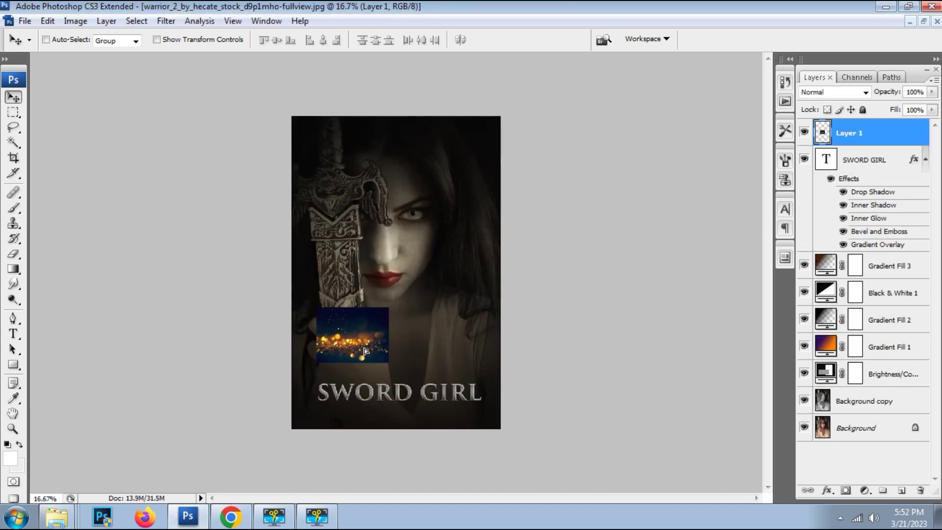
{"action": "key", "text": "ctrl+t"}
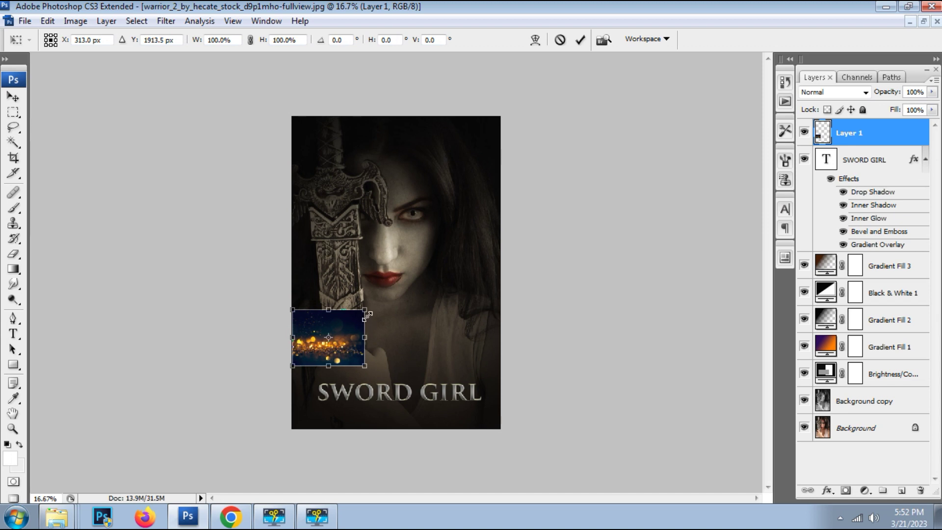
{"action": "left_click_drag", "start_coordinate": [367, 315], "coordinate": [525, 241]}
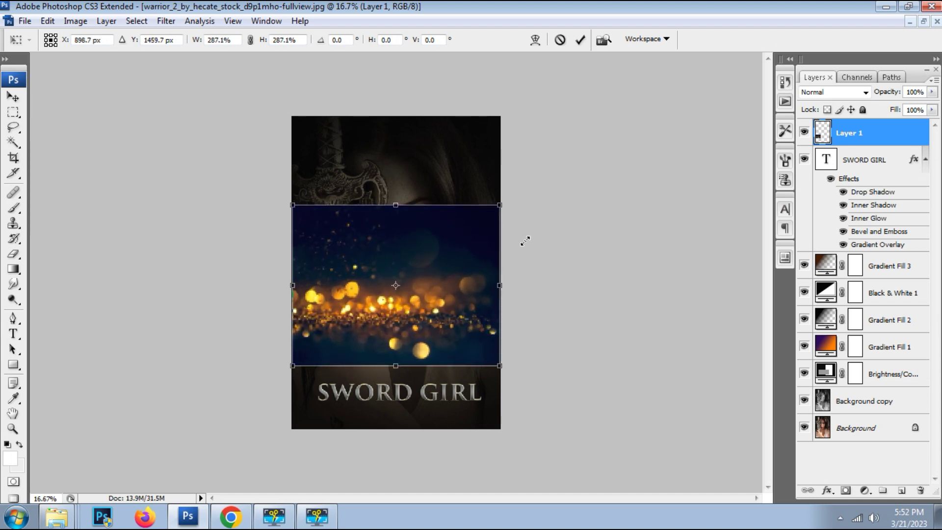
{"action": "key", "text": "Return"}
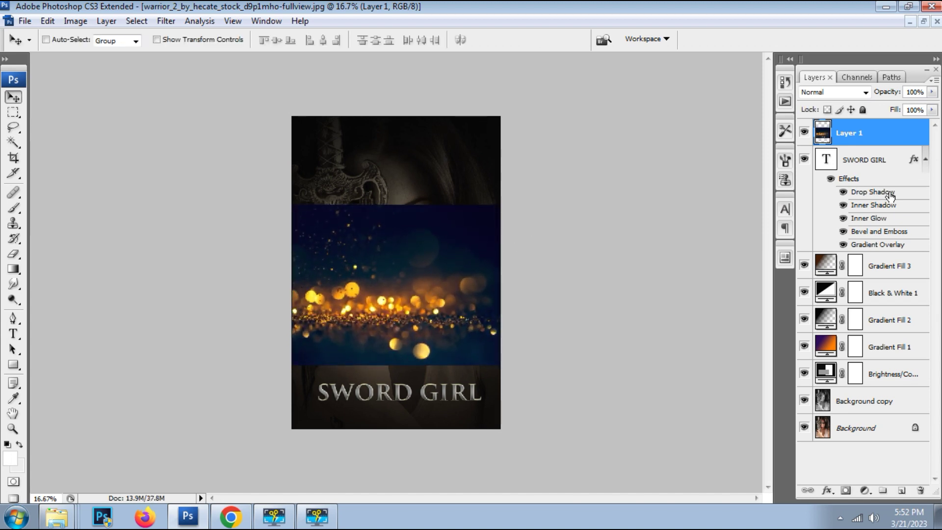
{"action": "left_click", "coordinate": [846, 93]}
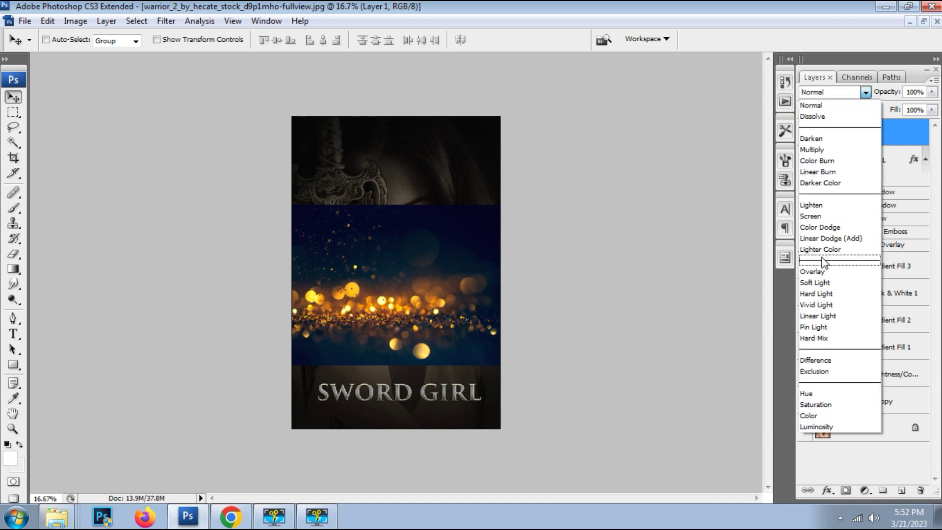
{"action": "left_click", "coordinate": [824, 217]}
{"action": "left_click", "coordinate": [463, 307]}
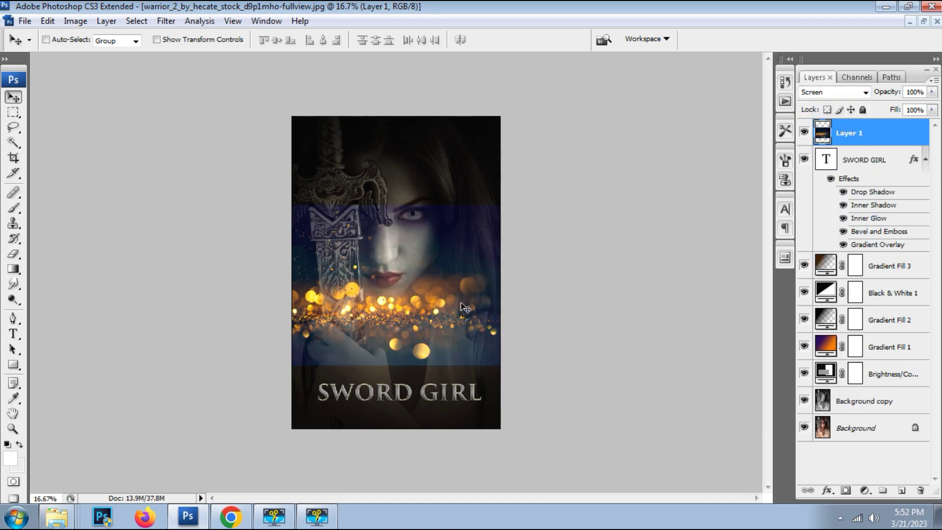
{"action": "key", "text": "ctrl+l"}
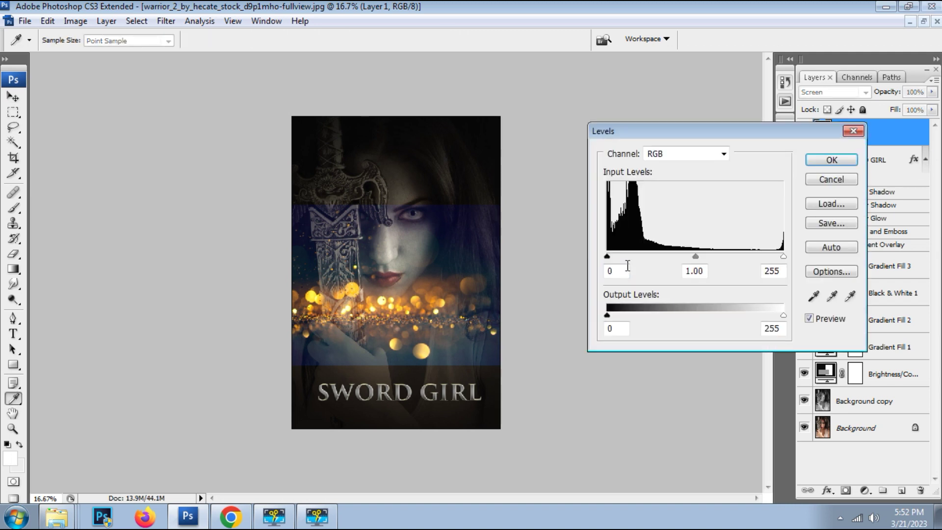
Darken the golden bokeh with Levels: black input 36, midtones 0.90
{"action": "left_click_drag", "start_coordinate": [607, 256], "coordinate": [632, 257]}
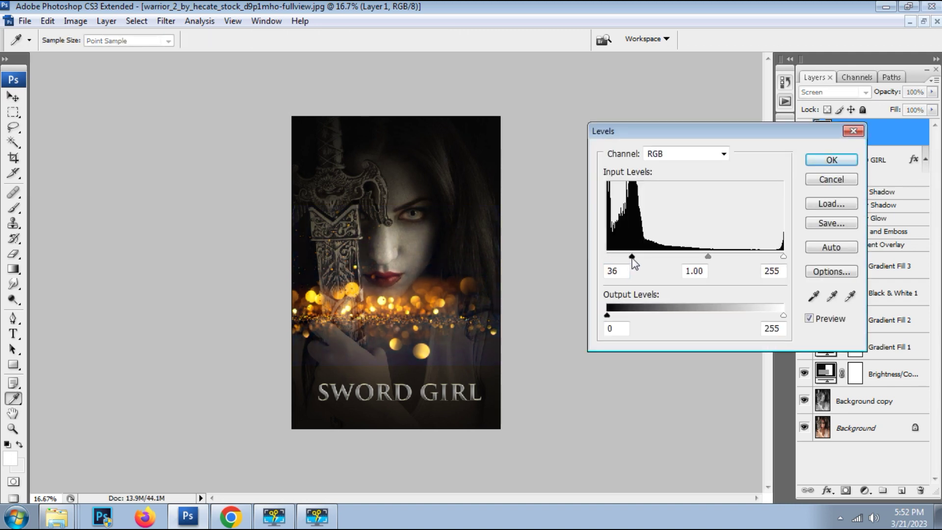
{"action": "left_click", "coordinate": [631, 257]}
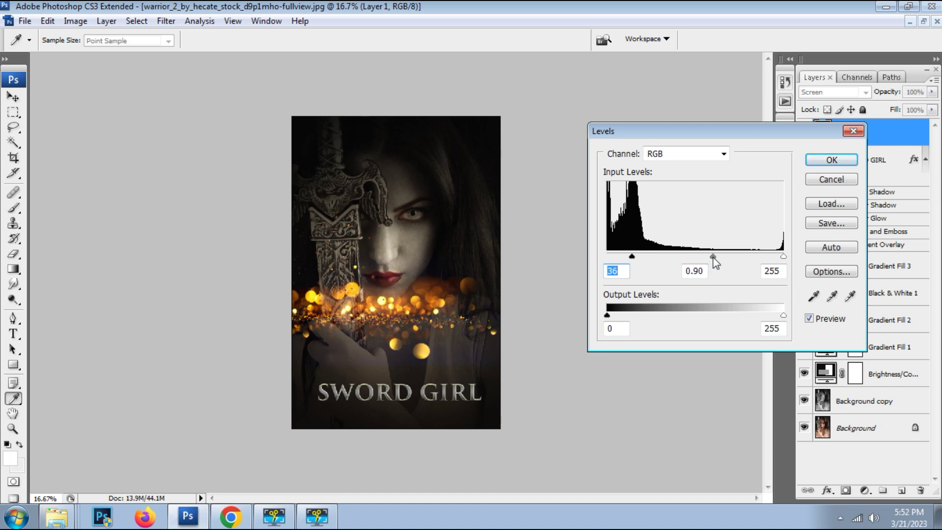
{"action": "left_click", "coordinate": [831, 159]}
Move the bokeh down behind the SWORD GIRL title, scaled down and slightly tilted
{"action": "left_click_drag", "start_coordinate": [524, 305], "coordinate": [504, 413]}
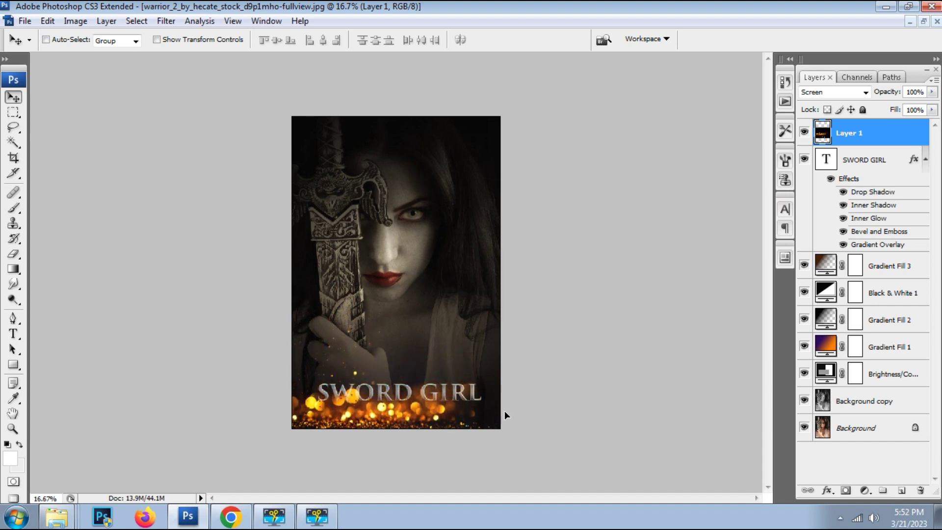
{"action": "key", "text": "ctrl+t"}
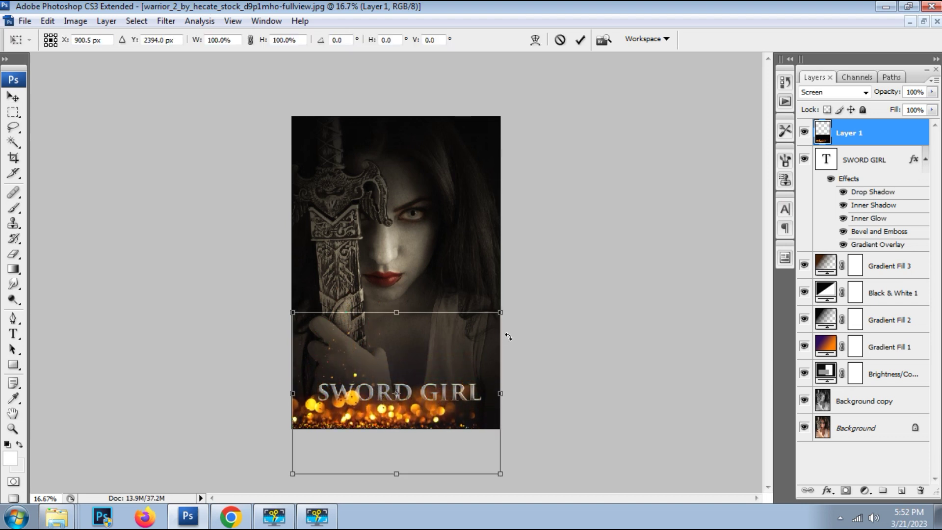
{"action": "left_click_drag", "start_coordinate": [499, 312], "coordinate": [480, 327]}
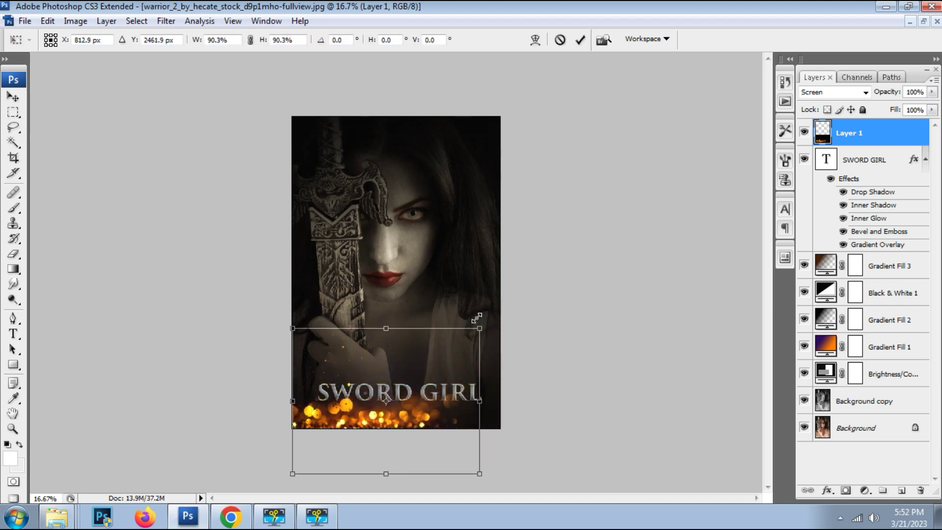
{"action": "left_click_drag", "start_coordinate": [415, 395], "coordinate": [412, 395]}
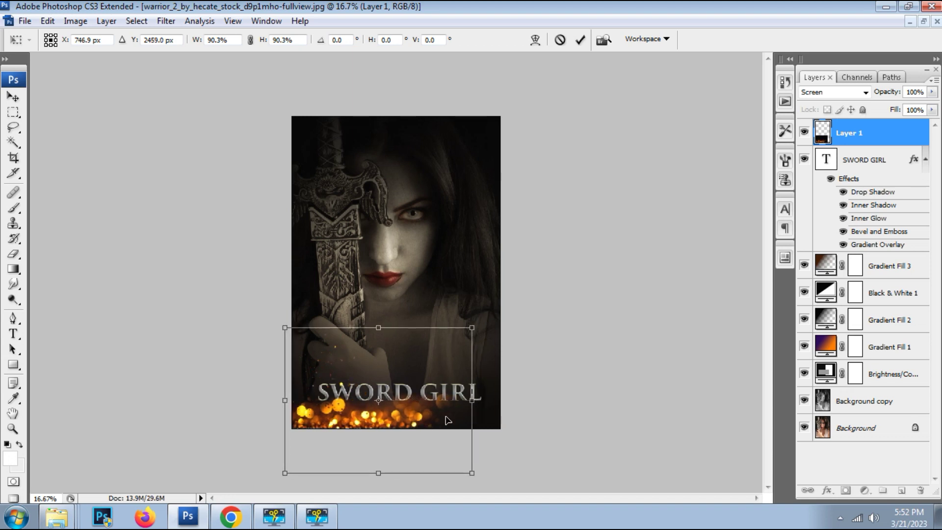
{"action": "left_click_drag", "start_coordinate": [508, 412], "coordinate": [507, 419]}
{"action": "mouse_move", "coordinate": [429, 432]}
{"action": "left_mouse_down"}
{"action": "mouse_move", "coordinate": [428, 441]}
{"action": "mouse_move", "coordinate": [428, 432]}
{"action": "left_mouse_up"}
{"action": "key", "text": "Return"}
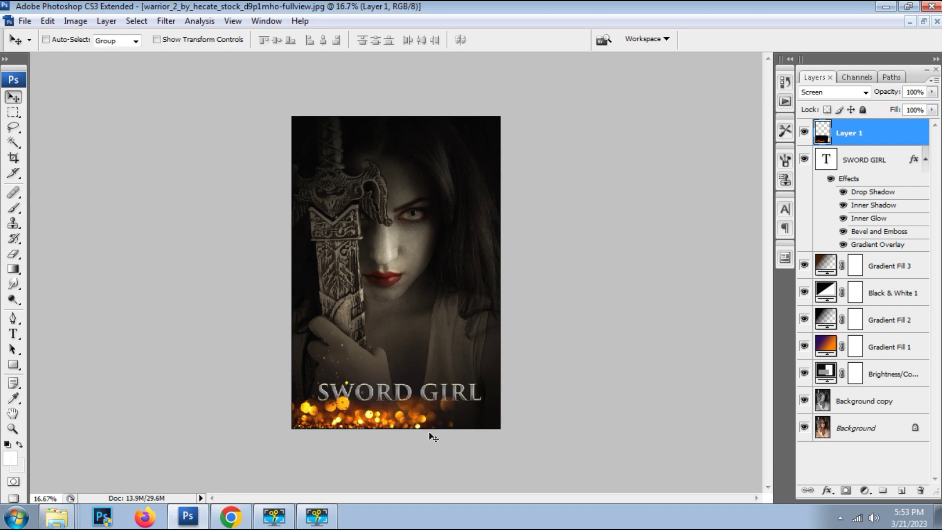
{"action": "right_click", "coordinate": [887, 133]}
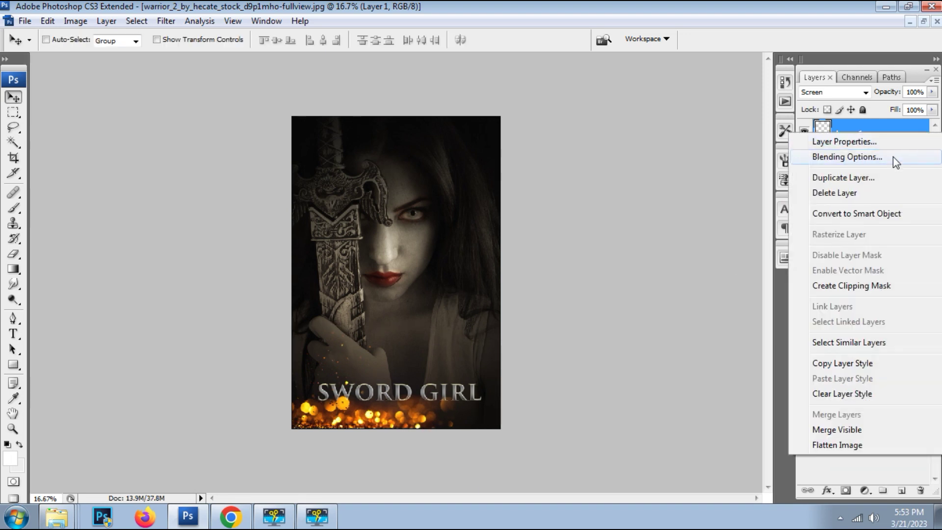
Duplicate the bokeh layer, flip the copy horizontally and shift it right
{"action": "left_click", "coordinate": [842, 177]}
{"action": "left_click", "coordinate": [595, 154]}
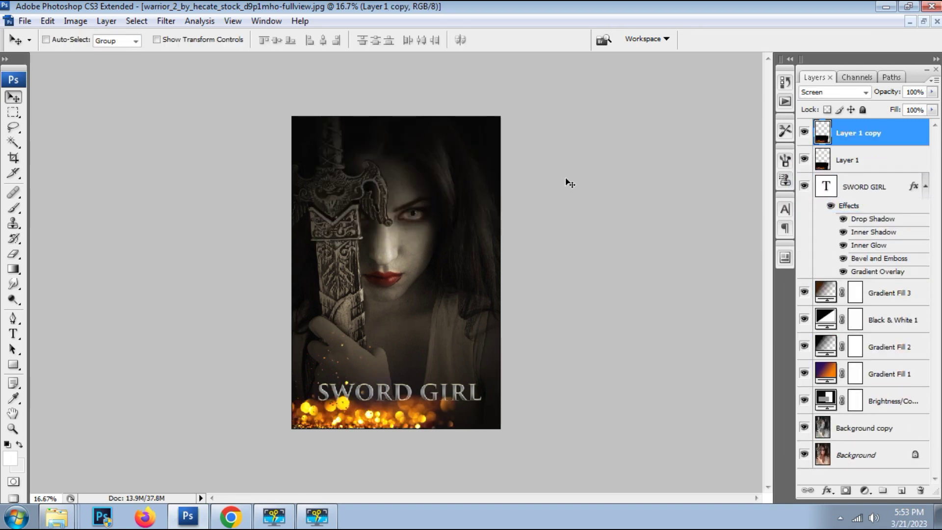
{"action": "key", "text": "ctrl+t"}
{"action": "right_click", "coordinate": [422, 372]}
{"action": "left_click", "coordinate": [473, 344]}
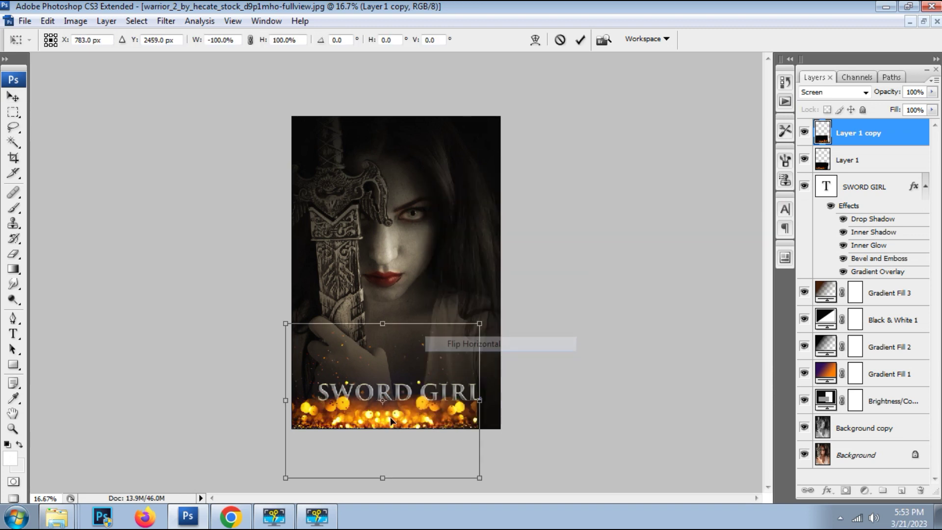
{"action": "mouse_move", "coordinate": [420, 444]}
{"action": "left_mouse_down"}
{"action": "mouse_move", "coordinate": [479, 448]}
{"action": "mouse_move", "coordinate": [444, 449]}
{"action": "left_mouse_up"}
{"action": "key", "text": "Return"}
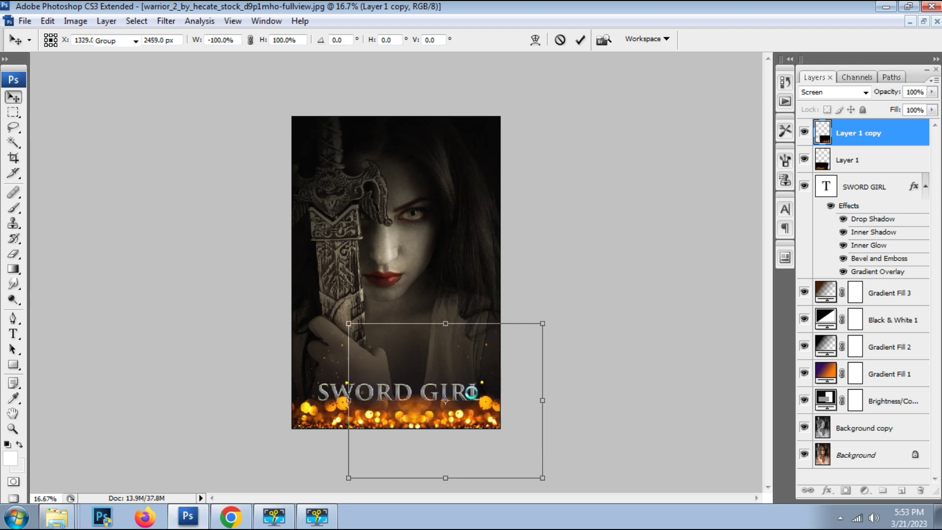
Scale both bokeh layers together to about 94% and nudge them into place along the bottom edge
{"action": "left_click", "coordinate": [854, 162], "text": "shift"}
{"action": "key", "text": "ctrl+t"}
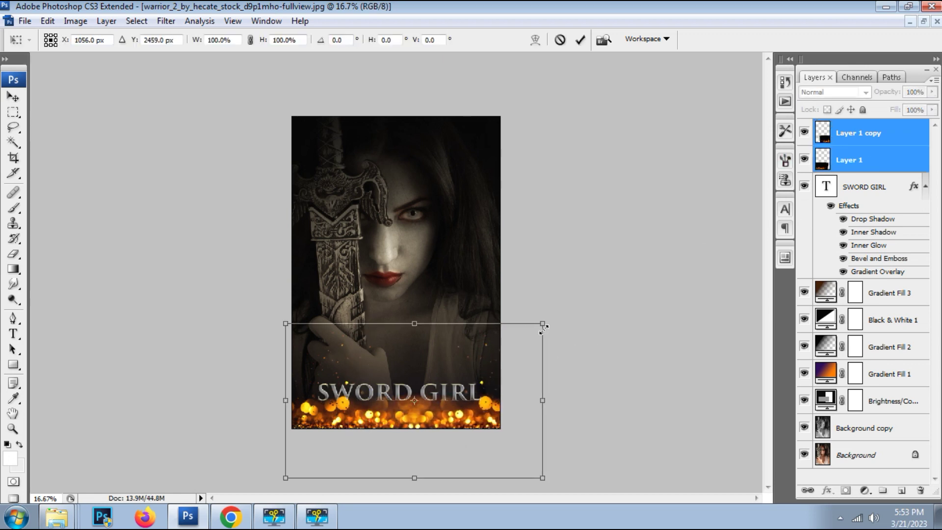
{"action": "left_click_drag", "start_coordinate": [543, 326], "coordinate": [527, 334]}
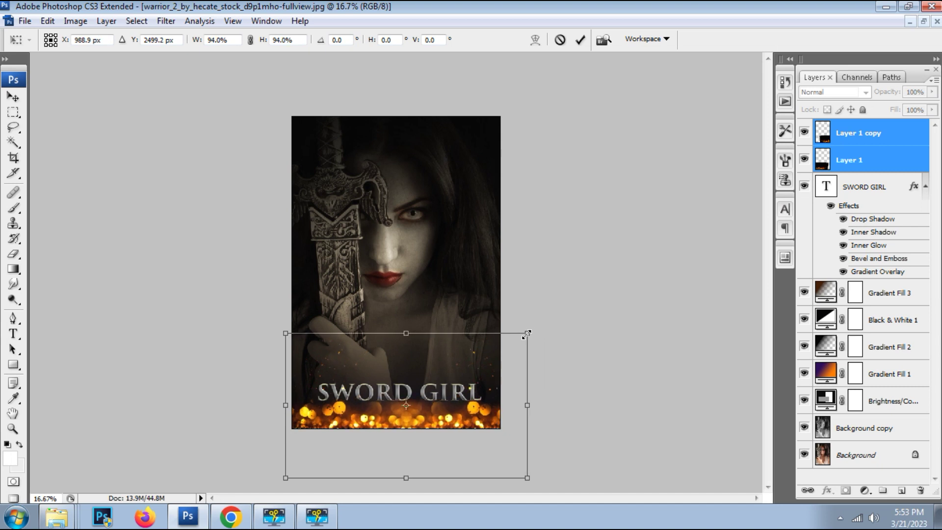
{"action": "key", "text": "shift+Left"}
{"action": "key", "text": "shift+Up"}
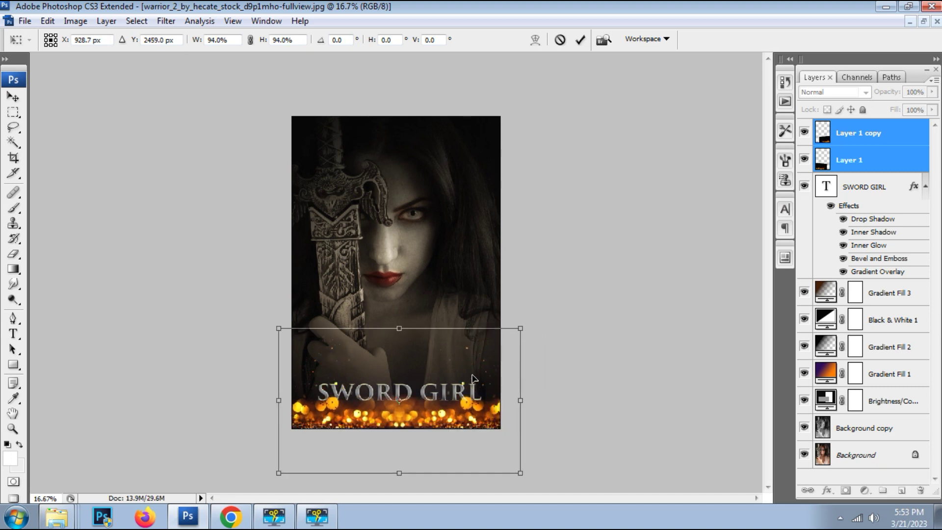
{"action": "key", "text": "Down"}
{"action": "key", "text": "Down"}
{"action": "key", "text": "Right"}
{"action": "key", "text": "Right"}
{"action": "key", "text": "Right"}
{"action": "key", "text": "Right"}
{"action": "key", "text": "Down"}
{"action": "key", "text": "Down"}
{"action": "key", "text": "Right"}
{"action": "key", "text": "Right"}
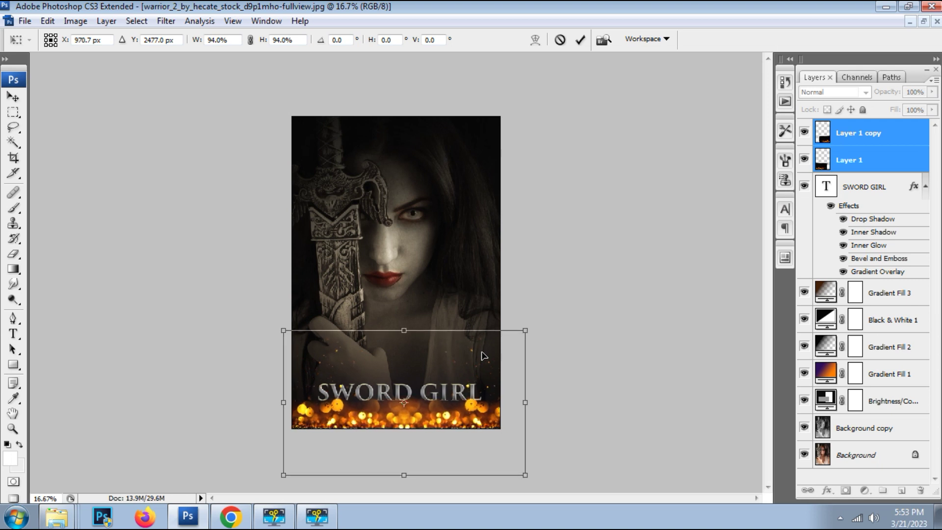
{"action": "key", "text": "Return"}
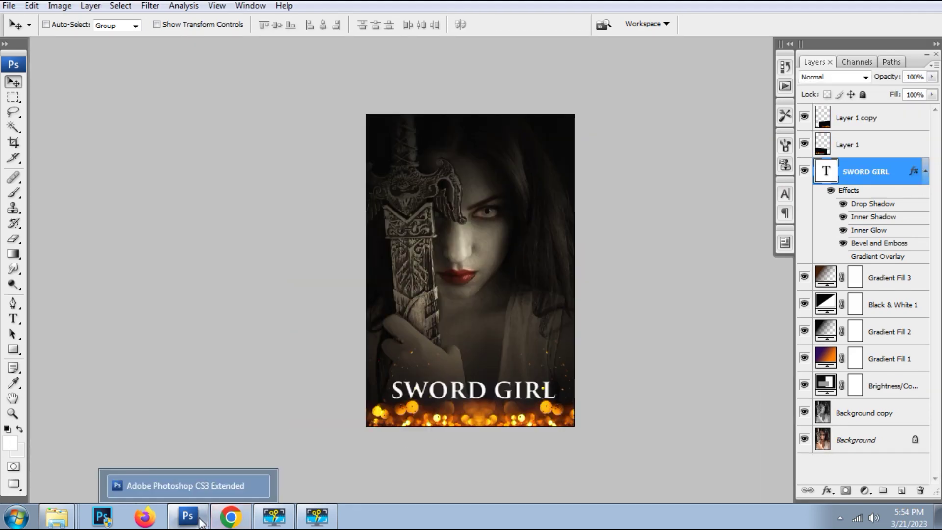
Paste a bokeh photo into the poster as Layer 2 and clip it to the SWORD GIRL text
{"action": "left_click", "coordinate": [56, 516]}
{"action": "left_click_drag", "start_coordinate": [810, 175], "coordinate": [493, 369]}
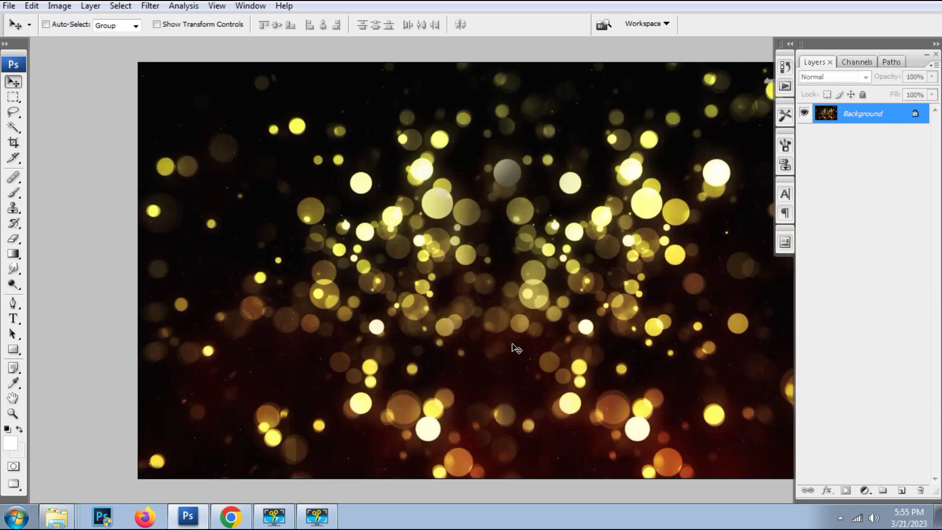
{"action": "key", "text": "ctrl+w"}
{"action": "left_click", "coordinate": [484, 204]}
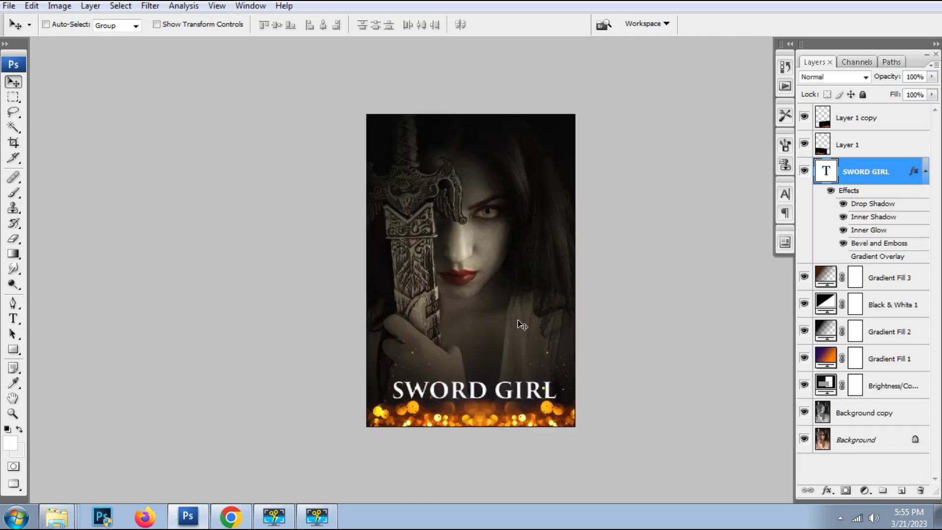
{"action": "key", "text": "ctrl+v"}
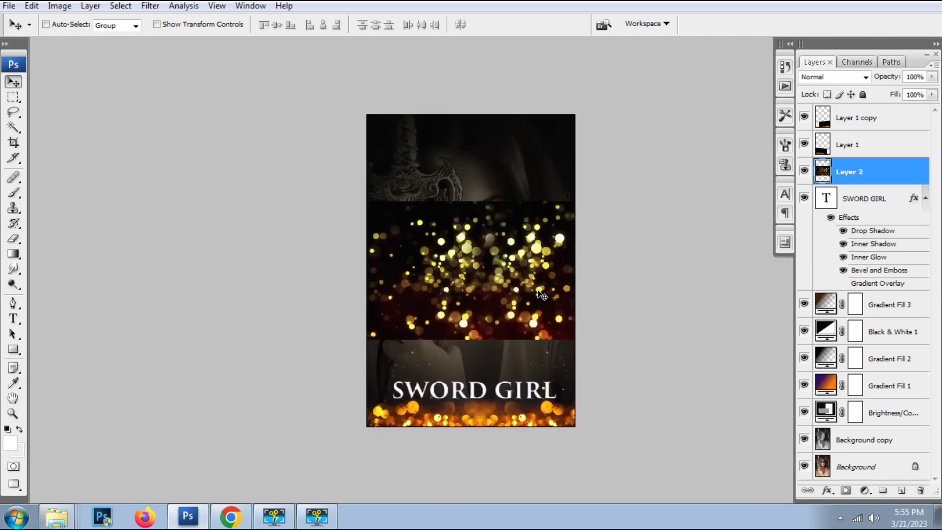
{"action": "left_click_drag", "start_coordinate": [545, 292], "coordinate": [530, 370]}
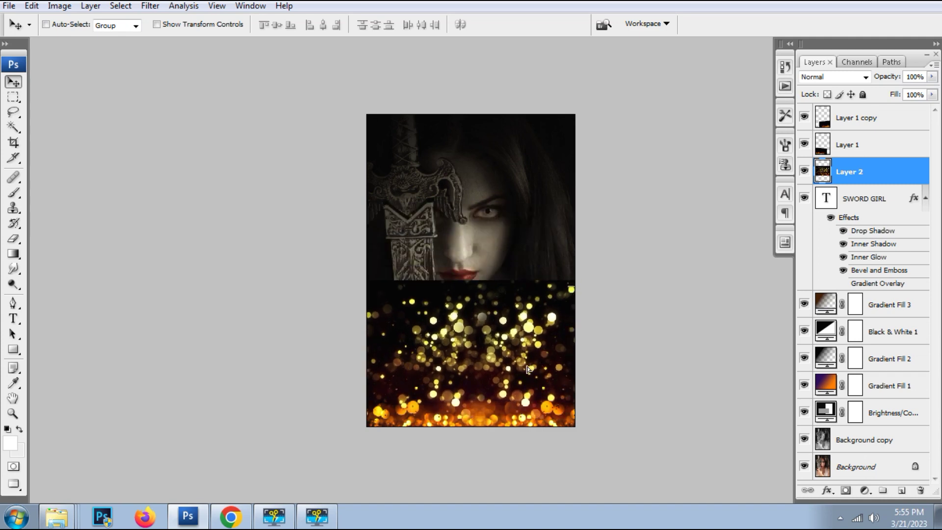
{"action": "scroll", "coordinate": [530, 371], "scroll_direction": "up", "scroll_amount": 1}
{"action": "left_click_drag", "start_coordinate": [525, 363], "coordinate": [513, 240]}
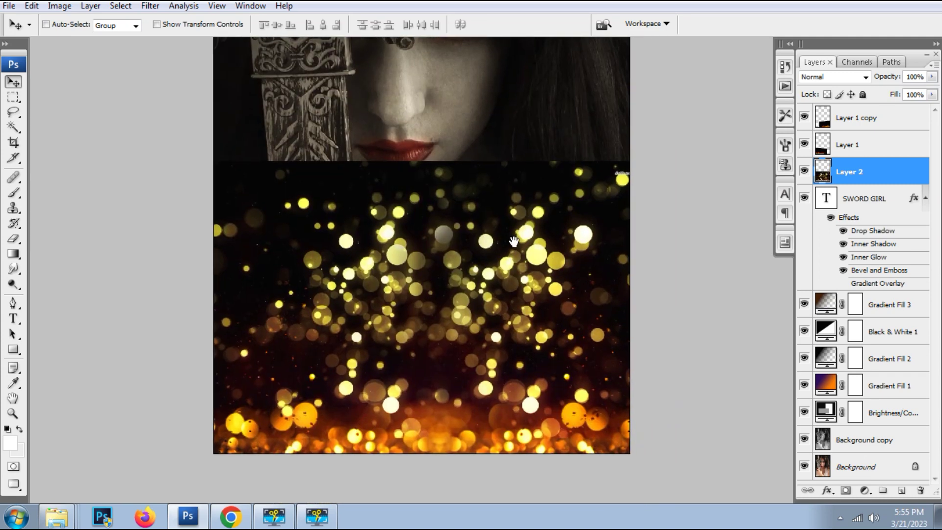
{"action": "left_click", "coordinate": [914, 185], "text": "alt"}
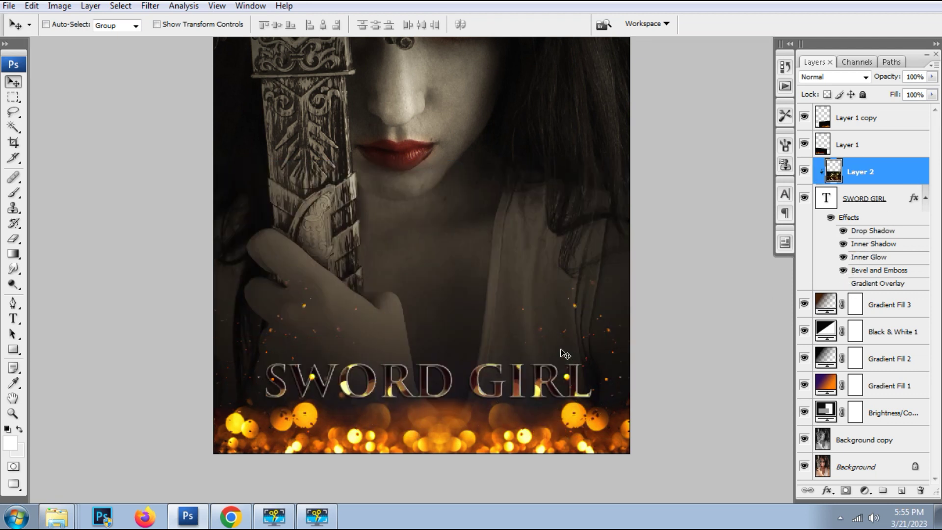
Boost the title texture with Hue/Saturation: Saturation +100, Lightness +19, slight hue shift
{"action": "key", "text": "ctrl+u"}
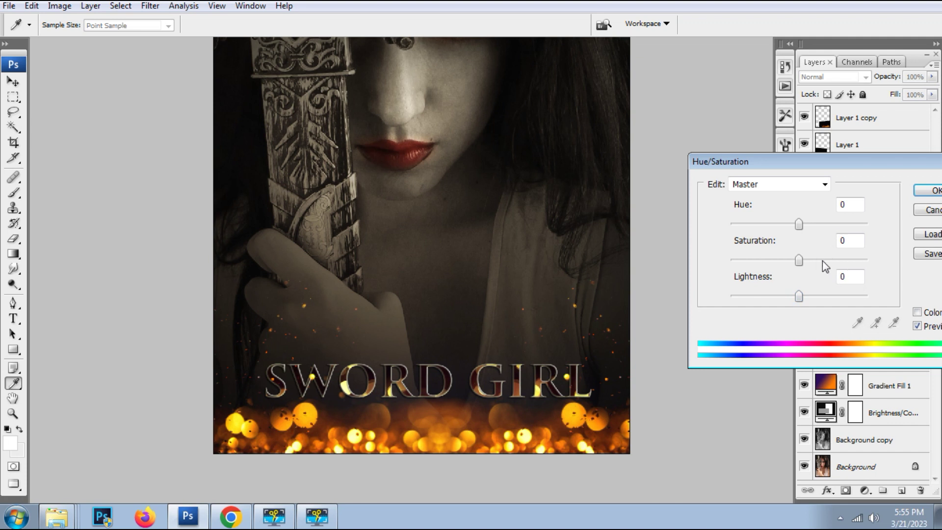
{"action": "left_click_drag", "start_coordinate": [845, 263], "coordinate": [876, 264]}
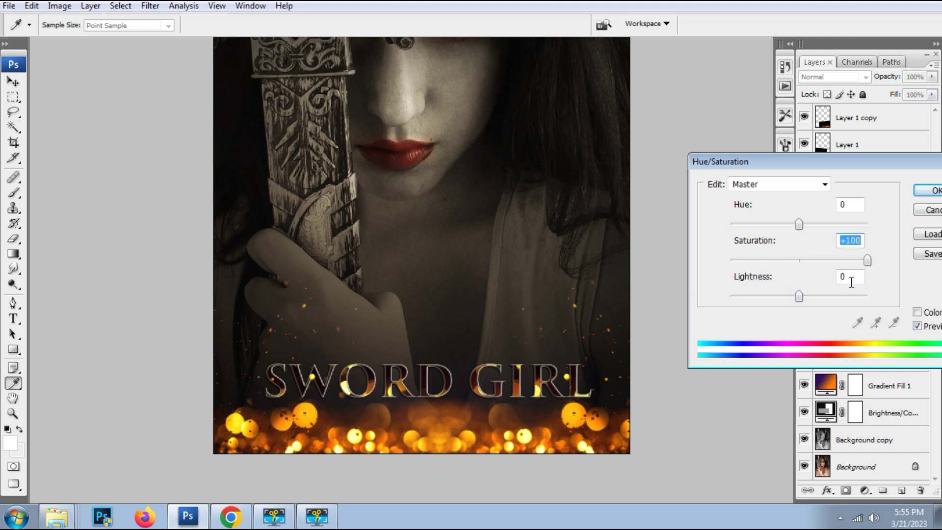
{"action": "mouse_move", "coordinate": [801, 301]}
{"action": "left_mouse_down"}
{"action": "mouse_move", "coordinate": [793, 297]}
{"action": "mouse_move", "coordinate": [812, 297]}
{"action": "left_mouse_up"}
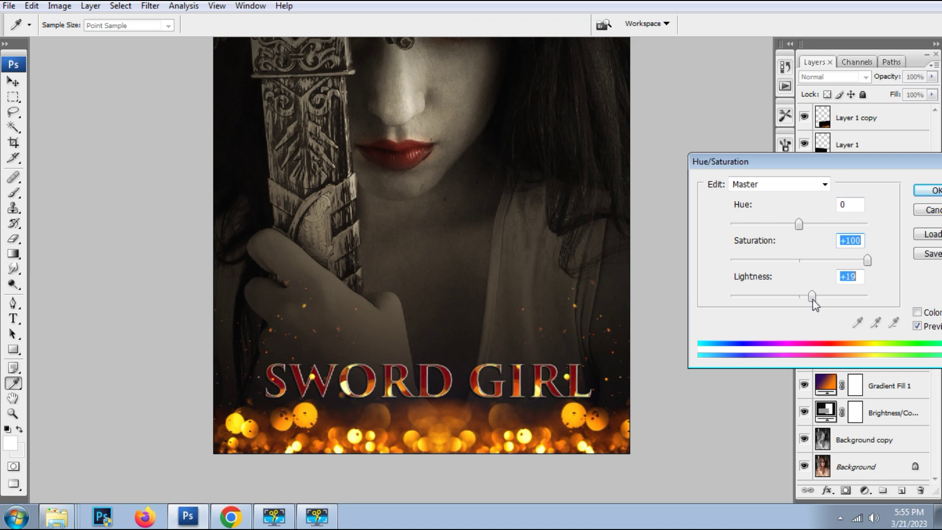
{"action": "left_click_drag", "start_coordinate": [800, 229], "coordinate": [802, 228]}
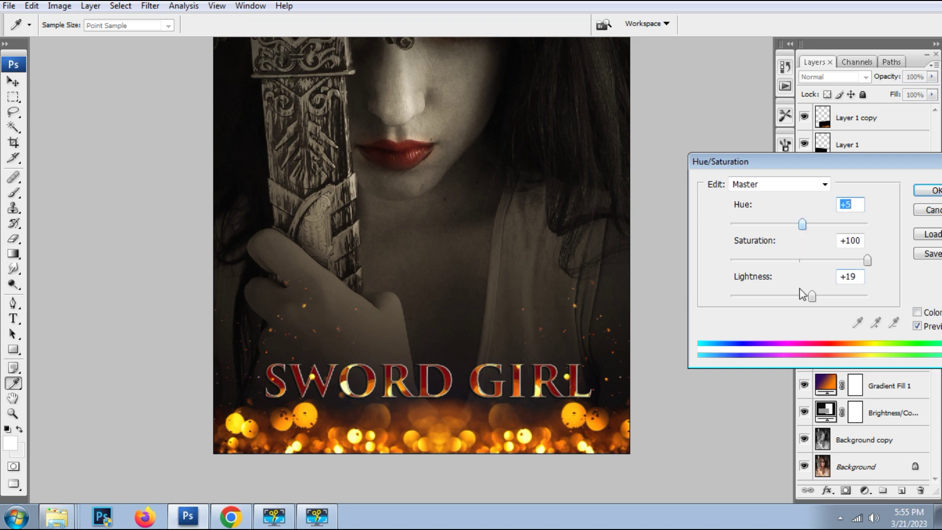
{"action": "key", "text": "Return"}
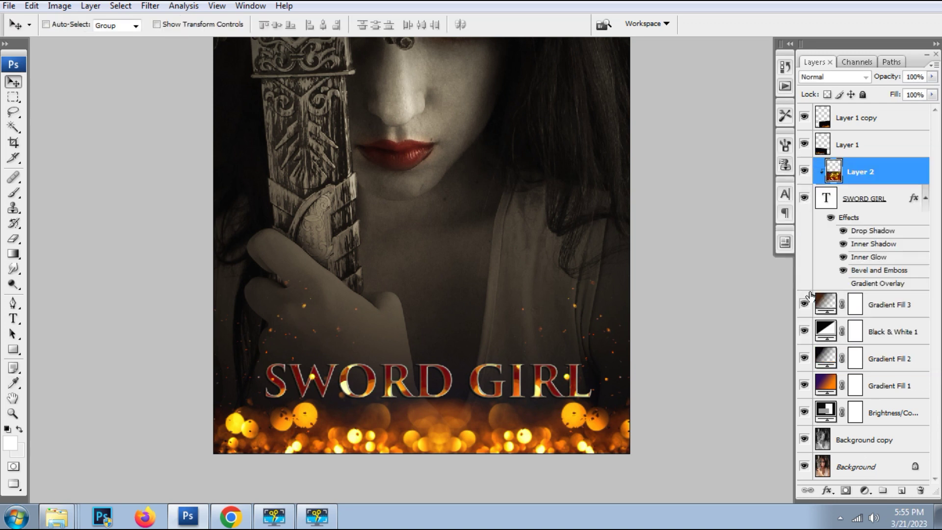
Paste the bokeh as Layer 3 above the top bokeh layer and flip it horizontally
{"action": "key", "text": "ctrl+minus"}
{"action": "key", "text": "ctrl+minus"}
{"action": "left_click", "coordinate": [898, 126]}
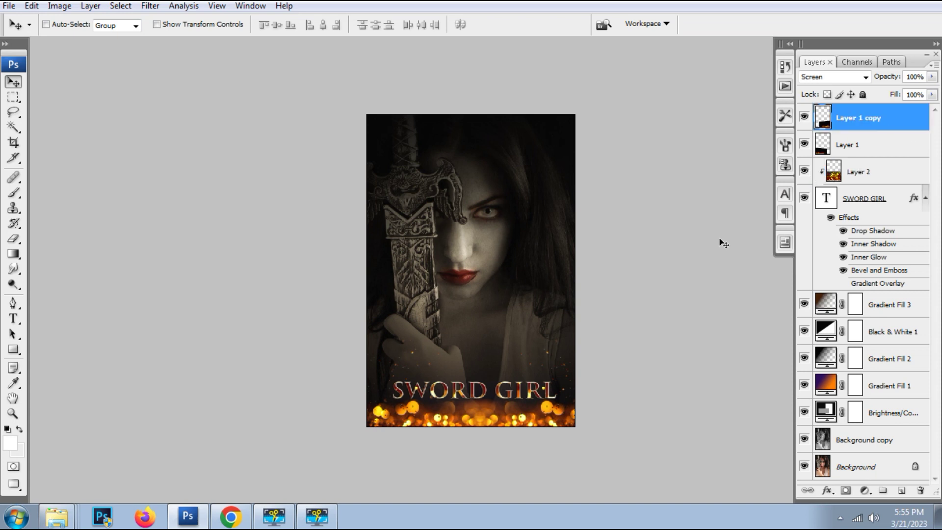
{"action": "key", "text": "ctrl+v"}
{"action": "key", "text": "ctrl+t"}
{"action": "right_click", "coordinate": [494, 250]}
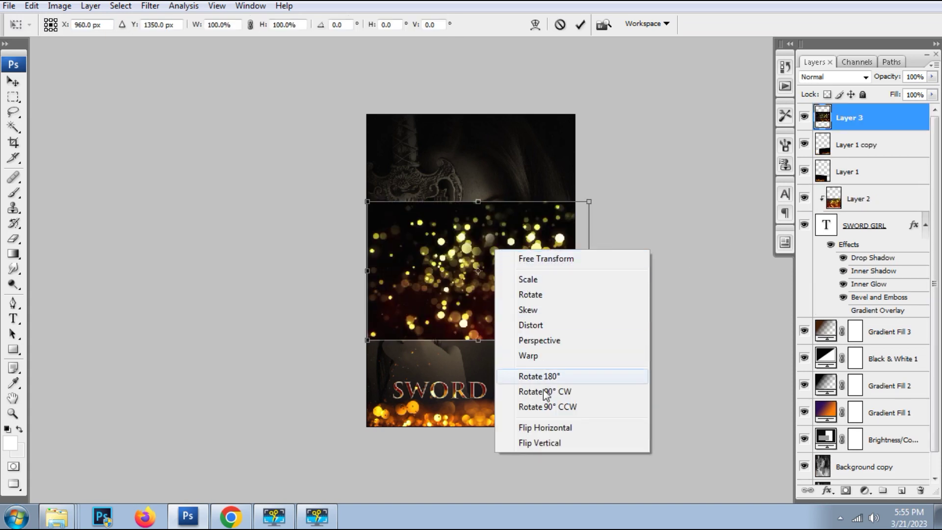
{"action": "left_click", "coordinate": [547, 428]}
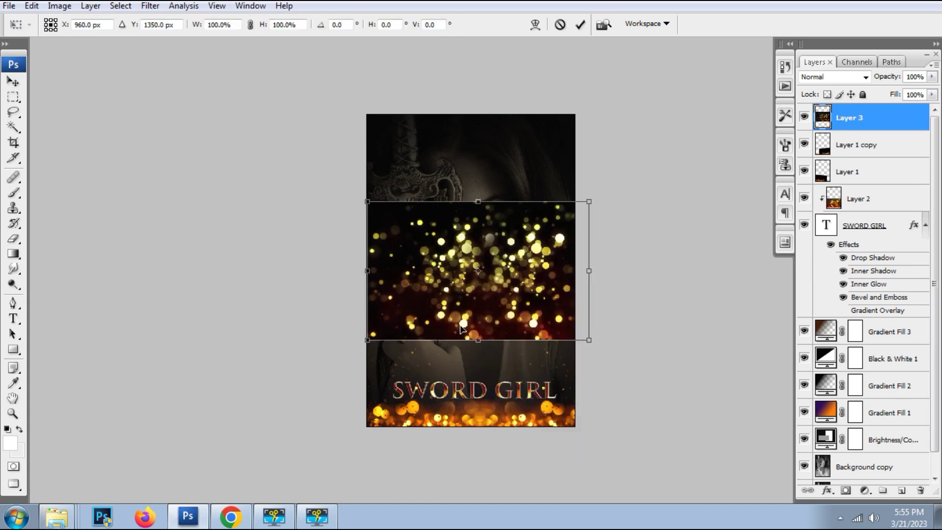
{"action": "key", "text": "Return"}
Rotate the bokeh 90° counterclockwise and stretch it down the poster's right side
{"action": "key", "text": "ctrl+t"}
{"action": "left_click_drag", "start_coordinate": [589, 340], "coordinate": [575, 331]}
{"action": "right_click", "coordinate": [523, 263]}
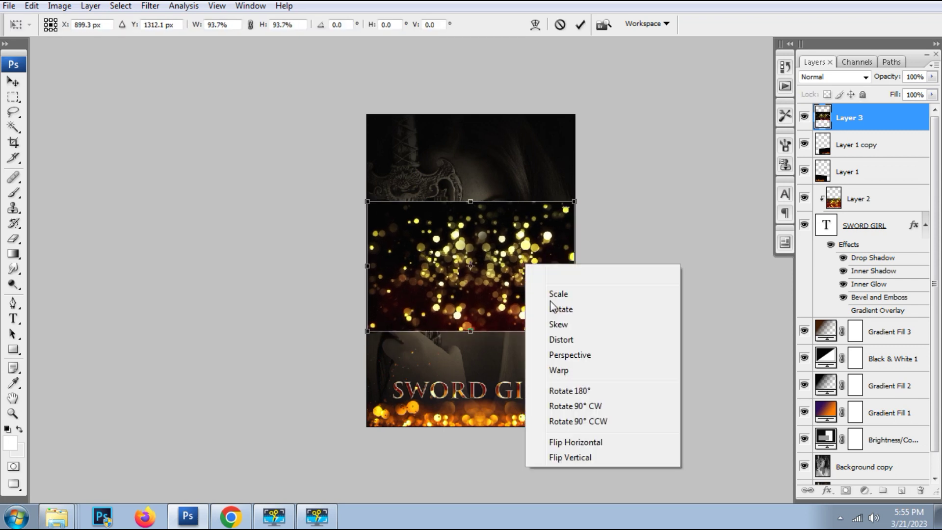
{"action": "left_click", "coordinate": [563, 423]}
{"action": "left_click_drag", "start_coordinate": [483, 324], "coordinate": [553, 278]}
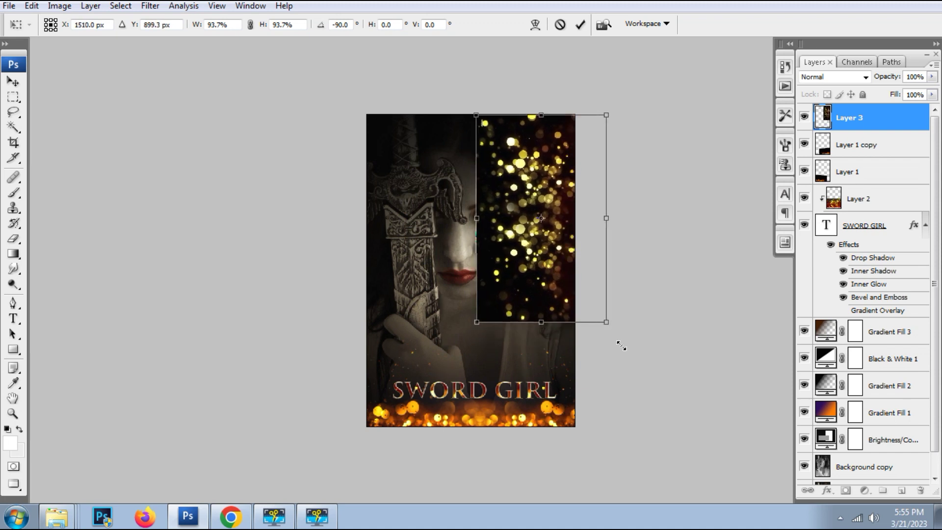
{"action": "left_click_drag", "start_coordinate": [621, 346], "coordinate": [638, 384]}
{"action": "key", "text": "Return"}
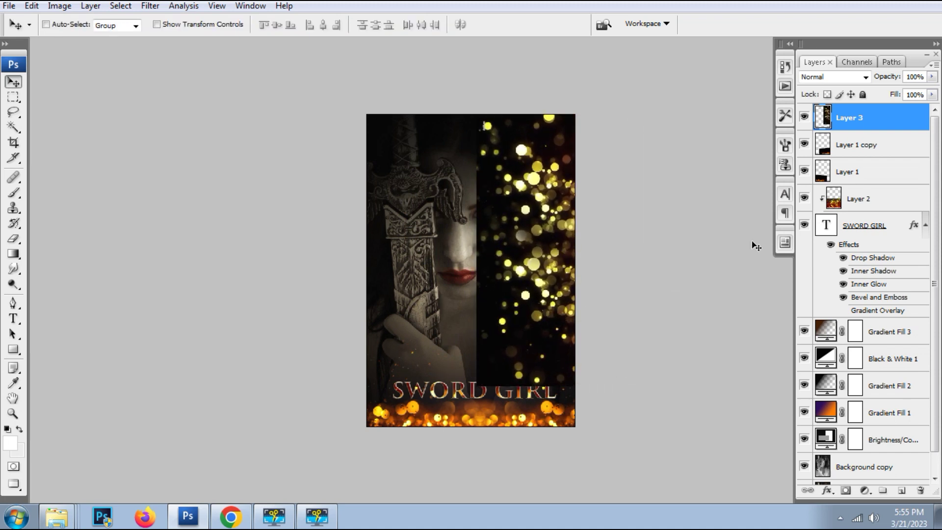
Set the side bokeh to Screen blend, then resize and tilt it along the right edge
{"action": "left_click", "coordinate": [837, 82]}
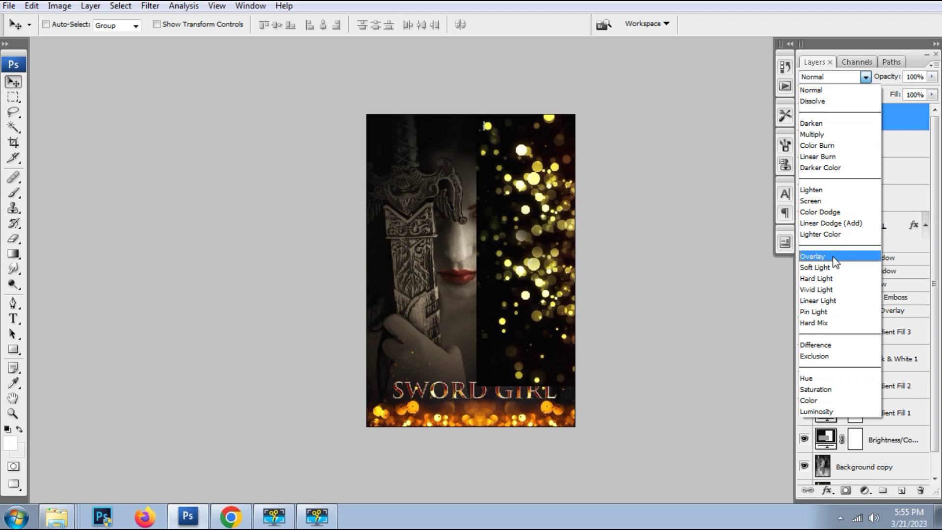
{"action": "left_click", "coordinate": [819, 201]}
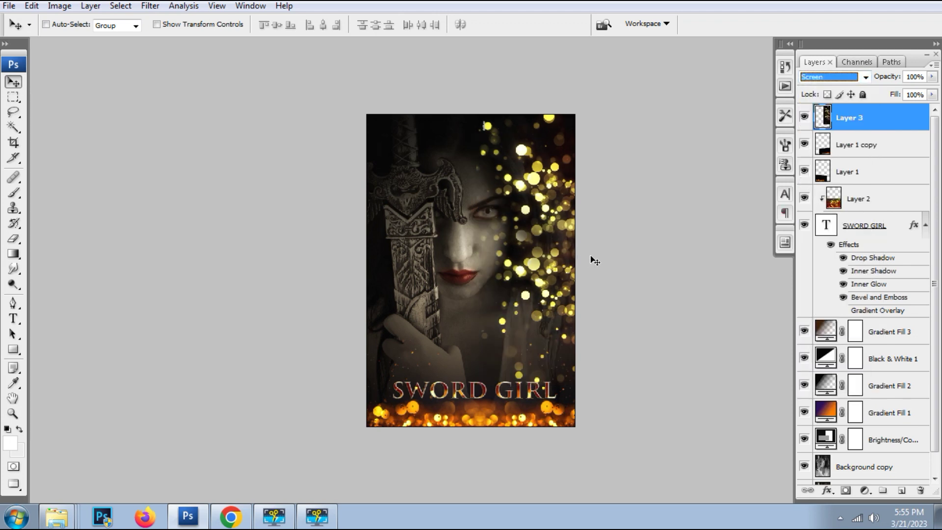
{"action": "key", "text": "ctrl+t"}
{"action": "left_click_drag", "start_coordinate": [480, 382], "coordinate": [543, 344]}
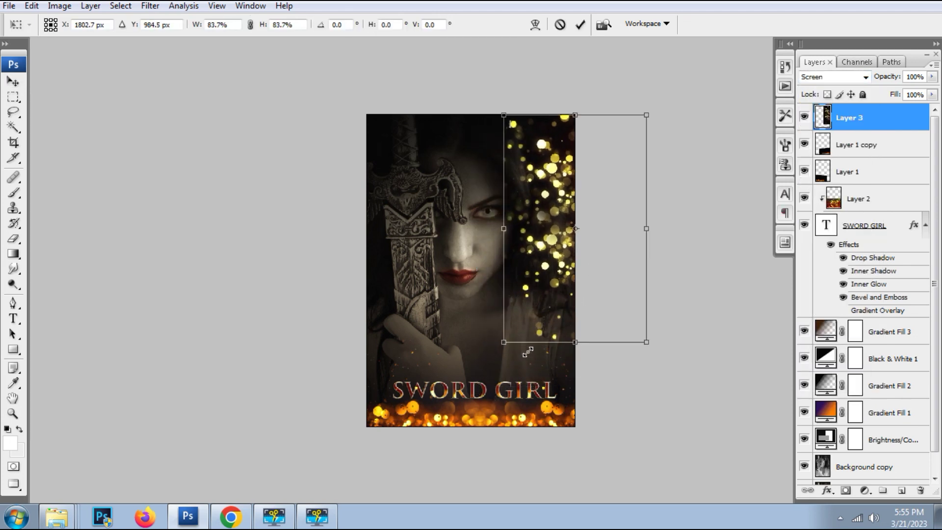
{"action": "left_click_drag", "start_coordinate": [652, 330], "coordinate": [692, 405]}
{"action": "left_click_drag", "start_coordinate": [597, 355], "coordinate": [606, 345]}
{"action": "left_click_drag", "start_coordinate": [594, 447], "coordinate": [611, 444]}
{"action": "left_click_drag", "start_coordinate": [583, 315], "coordinate": [572, 285]}
{"action": "key", "text": "Return"}
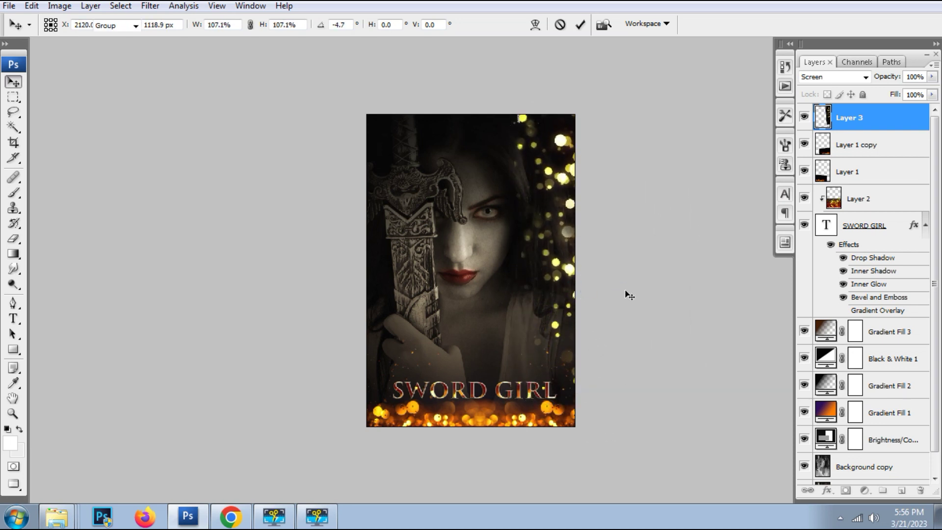
Darken the side bokeh's shadows and midtones with Levels
{"action": "key", "text": "ctrl+l"}
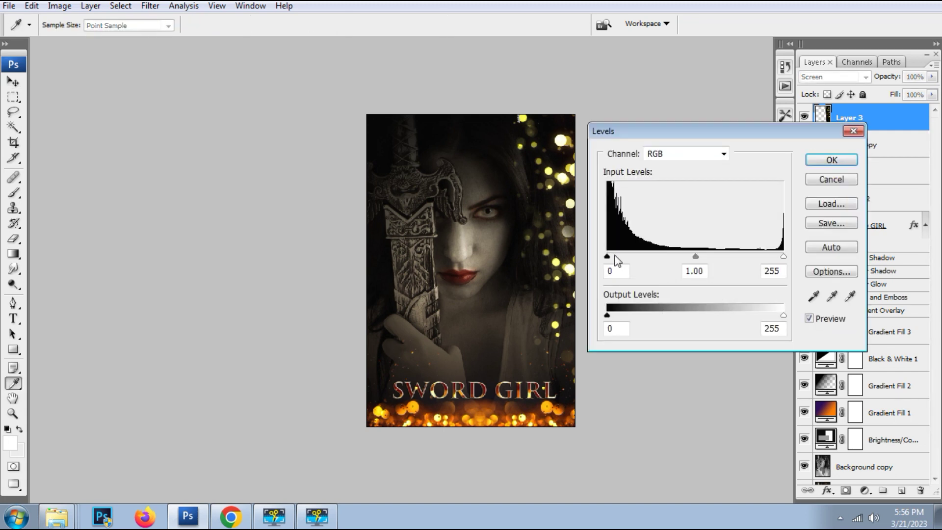
{"action": "left_click_drag", "start_coordinate": [607, 257], "coordinate": [624, 257]}
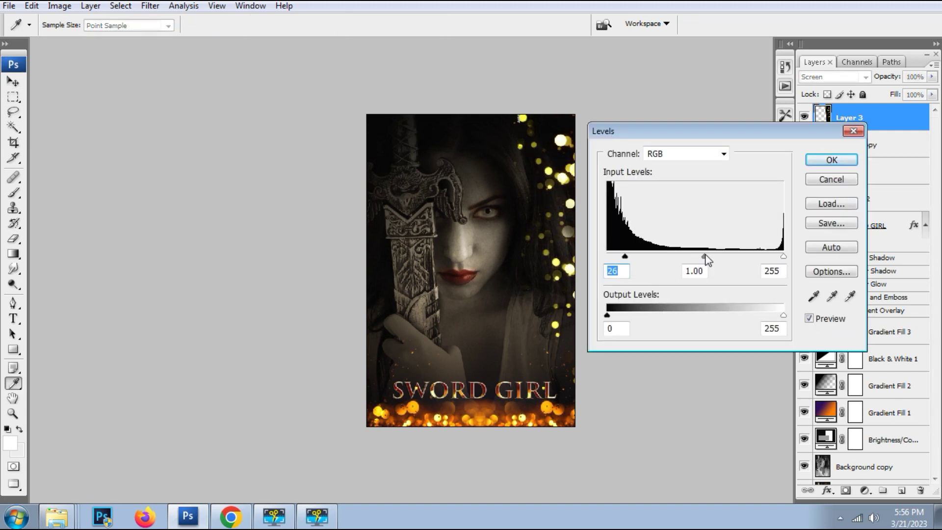
{"action": "left_click_drag", "start_coordinate": [710, 255], "coordinate": [719, 258]}
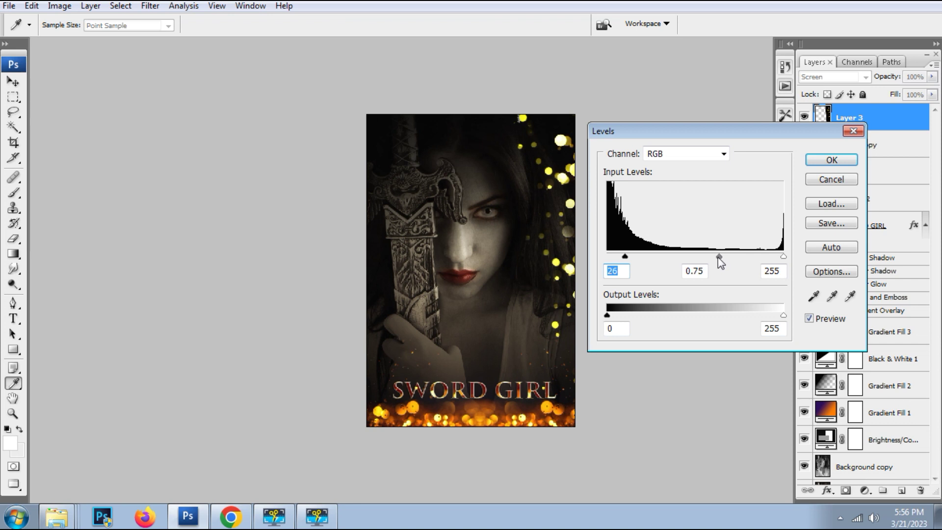
{"action": "key", "text": "Return"}
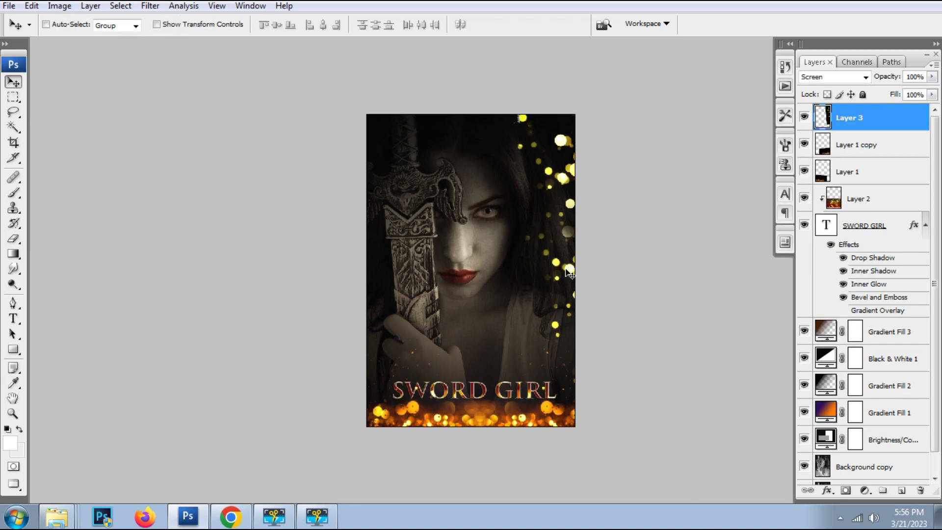
Scale the side bokeh to about 83% and position it along the right edge
{"action": "left_click_drag", "start_coordinate": [569, 272], "coordinate": [571, 281]}
{"action": "key", "text": "ctrl+t"}
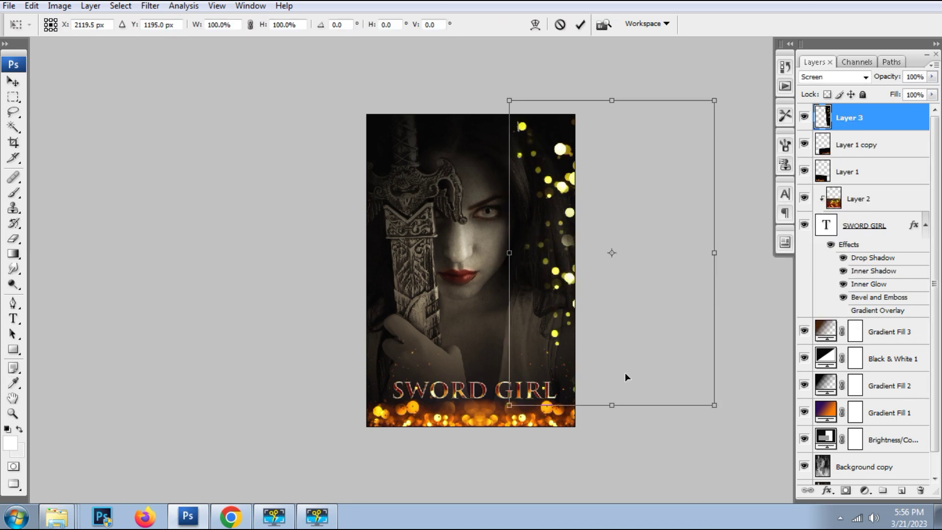
{"action": "left_click_drag", "start_coordinate": [714, 405], "coordinate": [675, 350]}
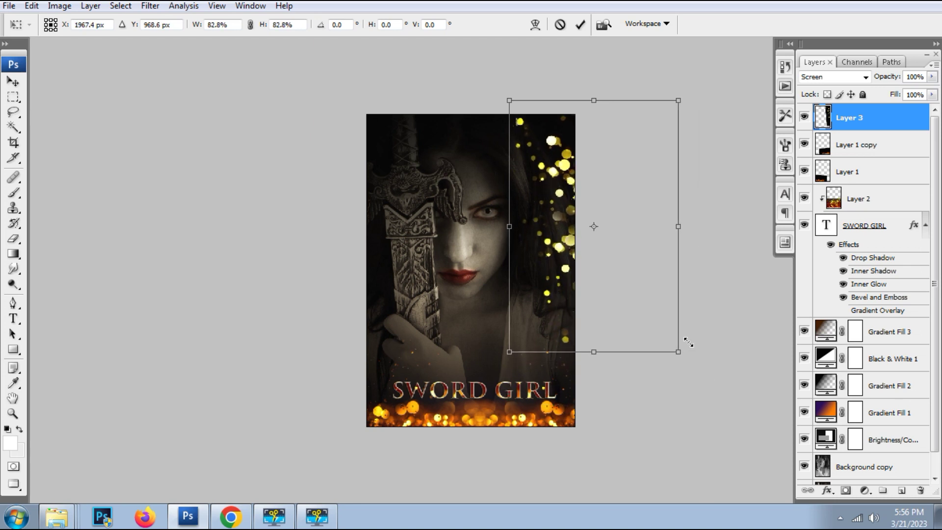
{"action": "mouse_move", "coordinate": [620, 321]}
{"action": "left_mouse_down"}
{"action": "mouse_move", "coordinate": [627, 322]}
{"action": "mouse_move", "coordinate": [602, 302]}
{"action": "left_mouse_up"}
{"action": "key", "text": "Return"}
{"action": "key", "text": "ctrl+t"}
{"action": "key", "text": "Return"}
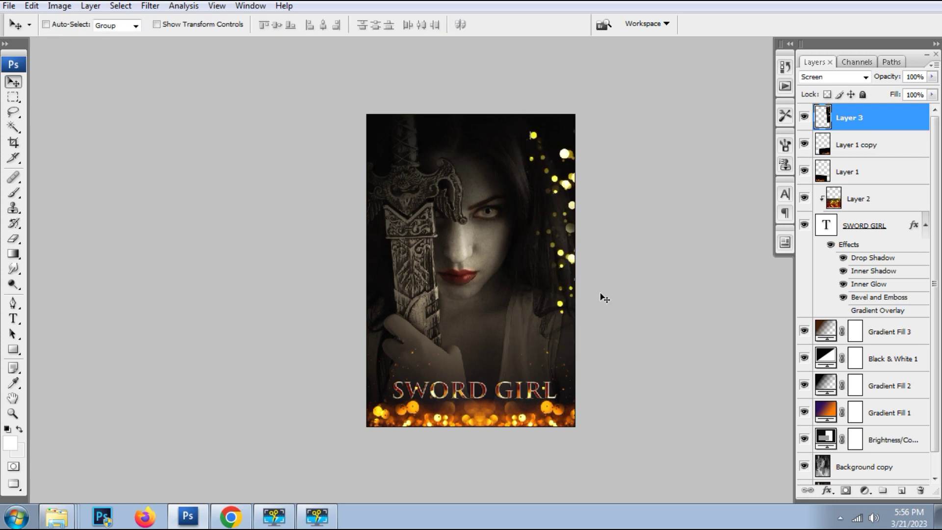
{"action": "key", "text": "ctrl+plus"}
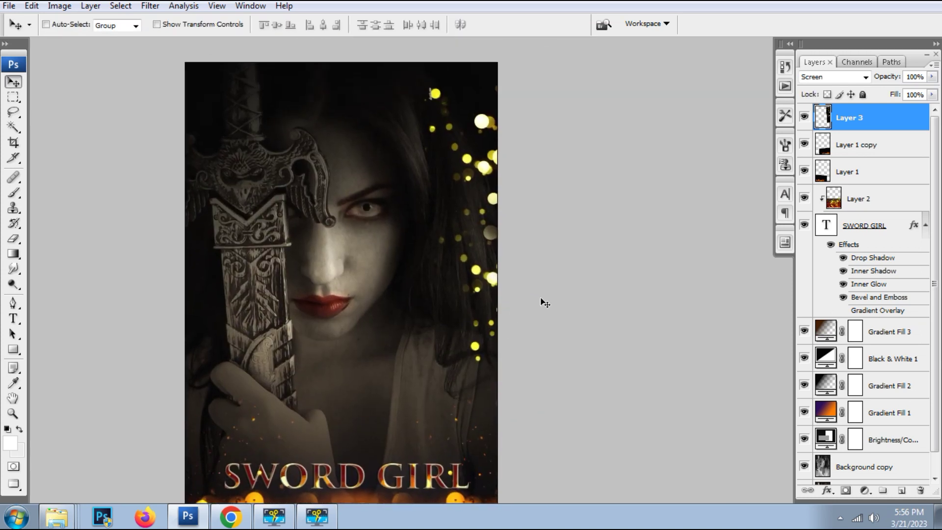
Adjust the right-edge bokeh's hue toward orange, raise saturation and darken it with Hue/Saturation
{"action": "key", "text": "ctrl+u"}
{"action": "left_click", "coordinate": [824, 224]}
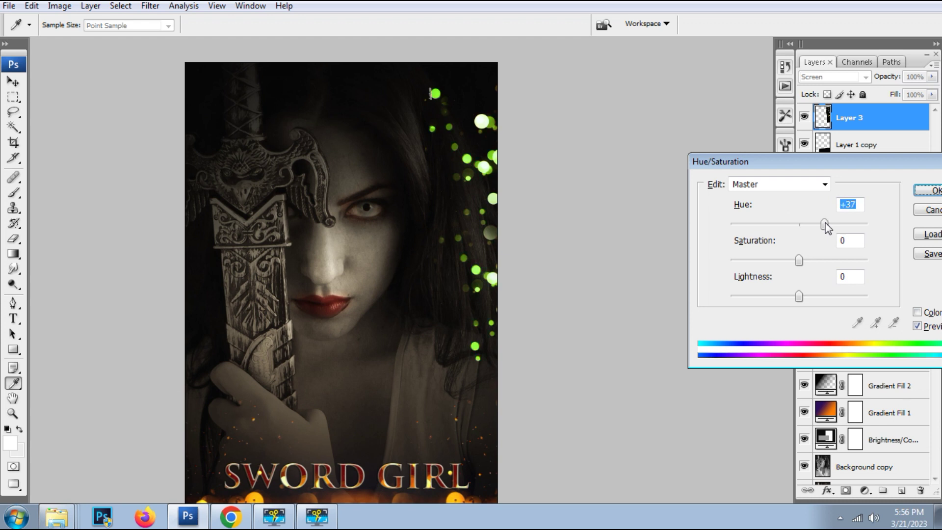
{"action": "left_click_drag", "start_coordinate": [799, 257], "coordinate": [814, 257]}
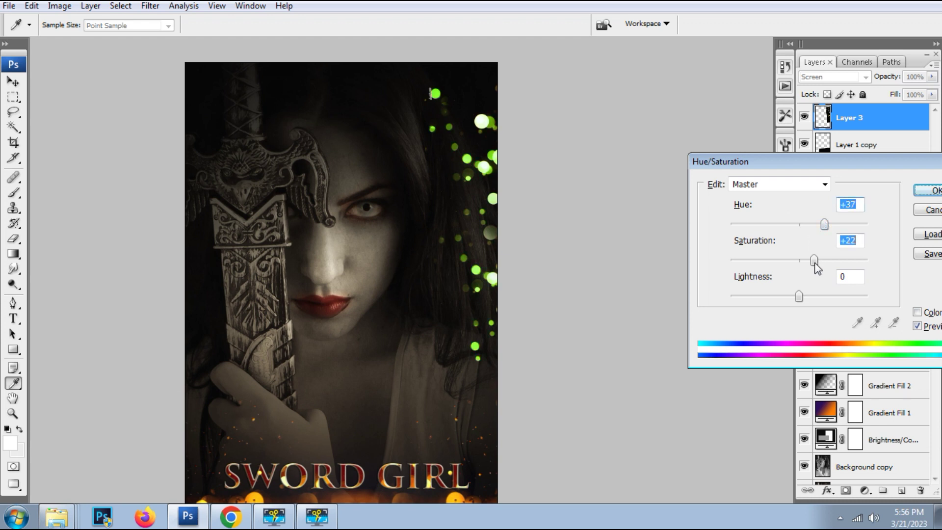
{"action": "left_click", "coordinate": [787, 296]}
{"action": "left_click_drag", "start_coordinate": [823, 224], "coordinate": [777, 224]}
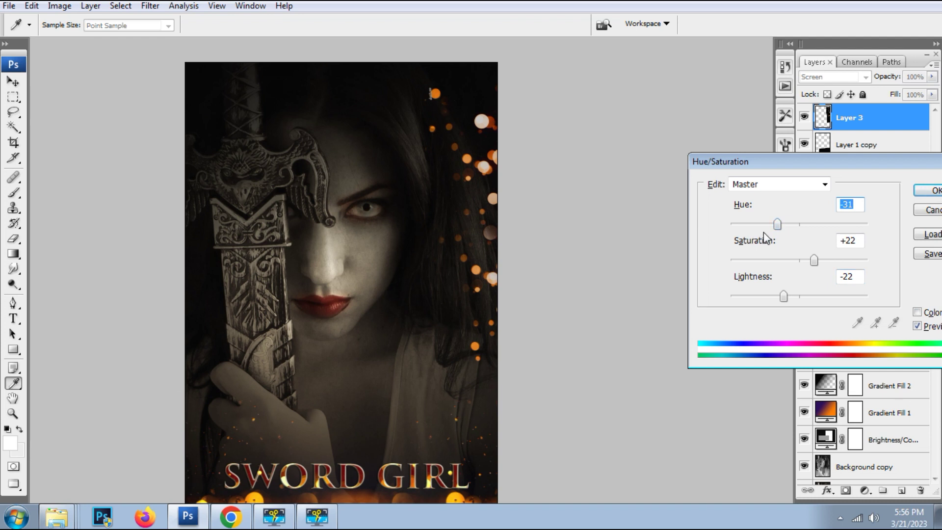
{"action": "key", "text": "ctrl+minus"}
Fine-tune and apply Hue about -26, Saturation +29, Lightness -48 to the bokeh
{"action": "left_click", "coordinate": [816, 260]}
{"action": "left_click_drag", "start_coordinate": [782, 297], "coordinate": [765, 296]}
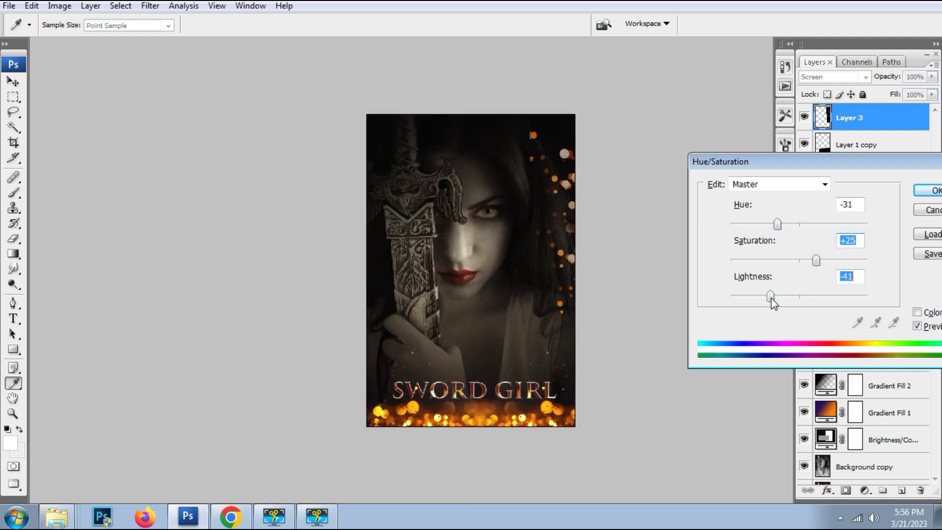
{"action": "left_click_drag", "start_coordinate": [765, 296], "coordinate": [768, 296]}
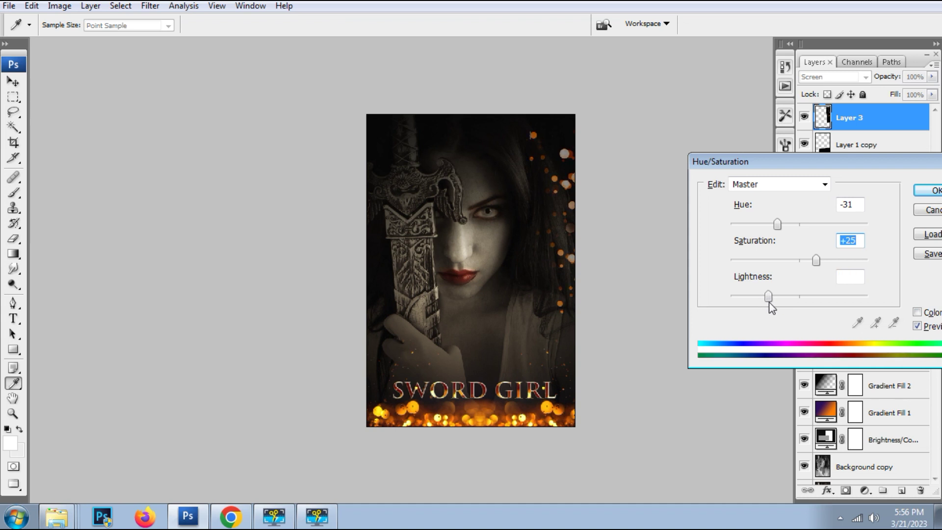
{"action": "left_click_drag", "start_coordinate": [776, 224], "coordinate": [771, 224]}
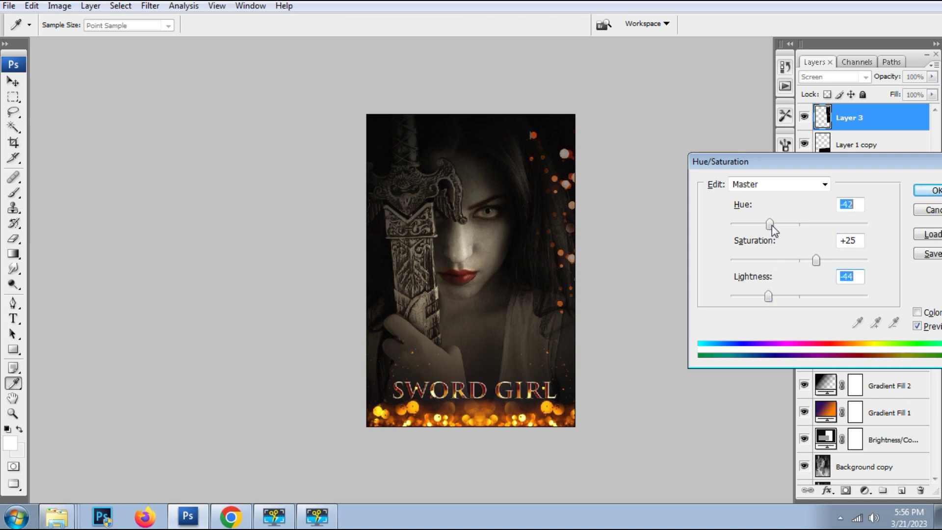
{"action": "left_click_drag", "start_coordinate": [816, 260], "coordinate": [818, 260]}
{"action": "left_click_drag", "start_coordinate": [768, 296], "coordinate": [765, 296]}
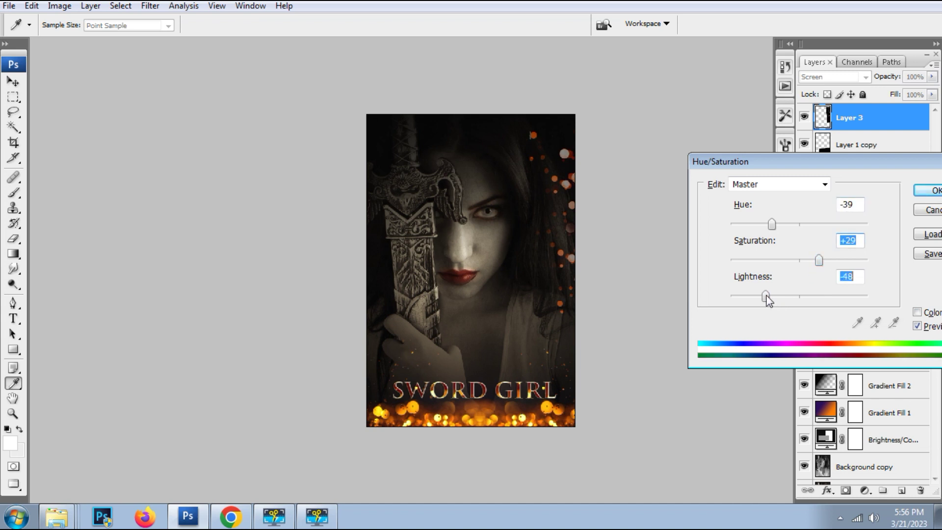
{"action": "left_click_drag", "start_coordinate": [771, 224], "coordinate": [781, 224]}
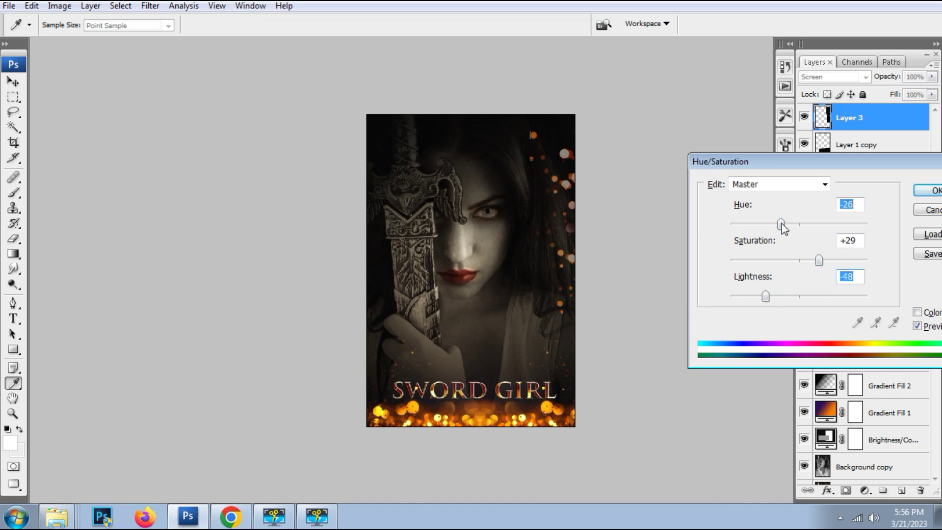
{"action": "key", "text": "Return"}
{"action": "key", "text": "v"}
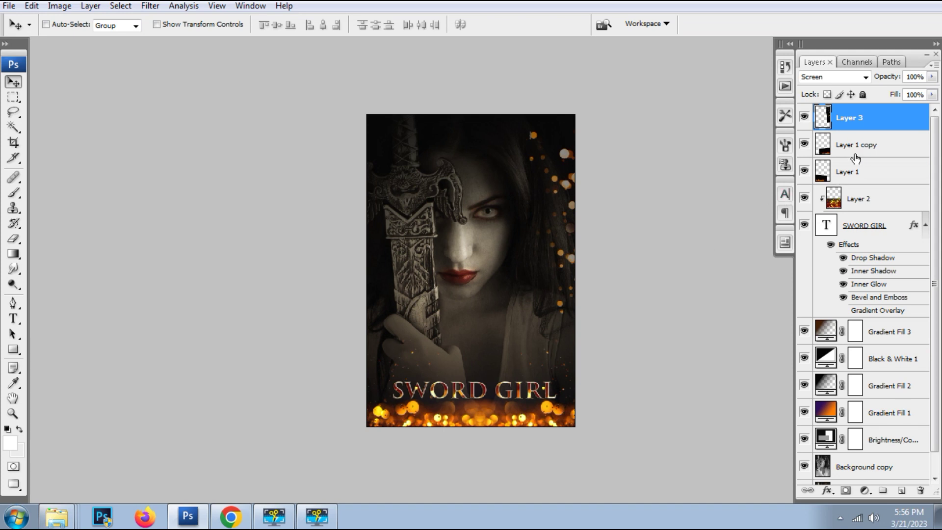
Duplicate Layer 3 as 'Layer 3 copy' and flip the copy horizontally
{"action": "right_click", "coordinate": [866, 118]}
{"action": "left_click", "coordinate": [866, 161]}
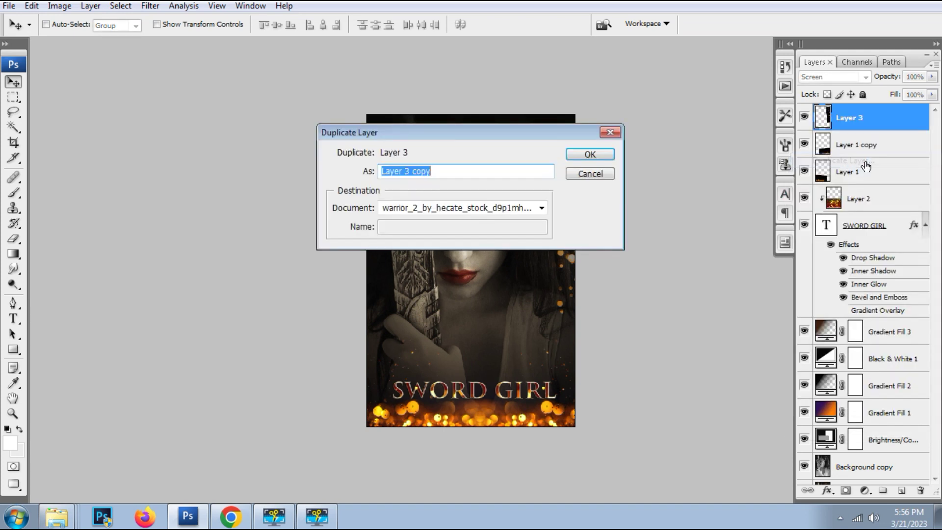
{"action": "key", "text": "Return"}
{"action": "key", "text": "ctrl+t"}
{"action": "right_click", "coordinate": [549, 178]}
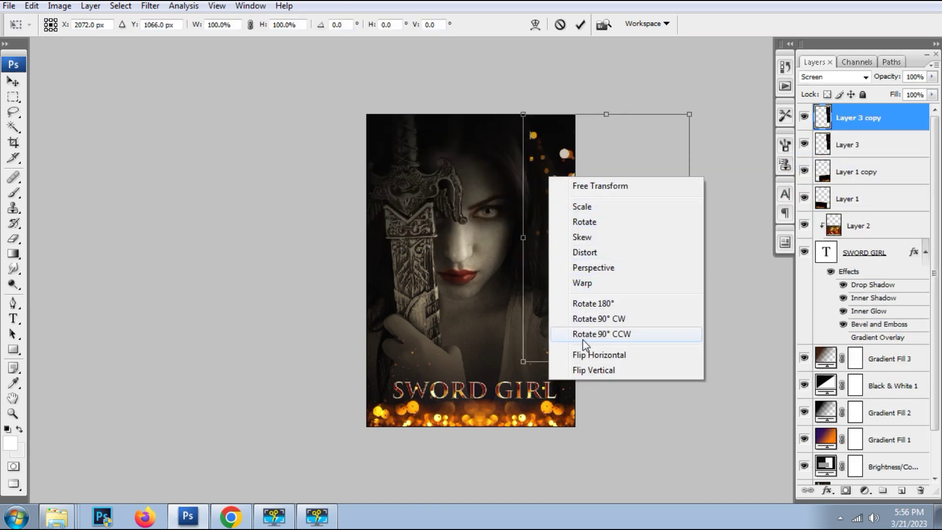
{"action": "left_click", "coordinate": [593, 355]}
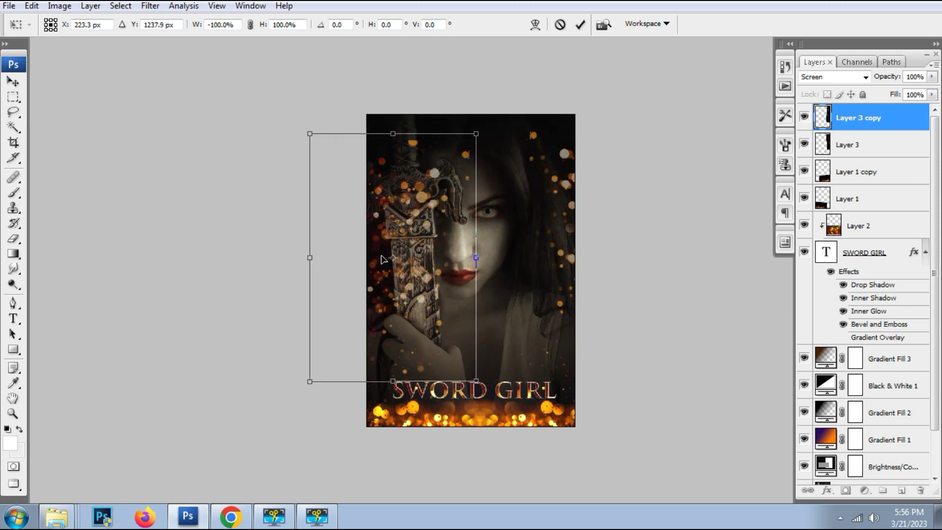
Move the mirrored bokeh copy to the poster's left edge, lowered and tilted
{"action": "left_click_drag", "start_coordinate": [532, 243], "coordinate": [322, 253]}
{"action": "left_click_drag", "start_coordinate": [580, 377], "coordinate": [509, 343]}
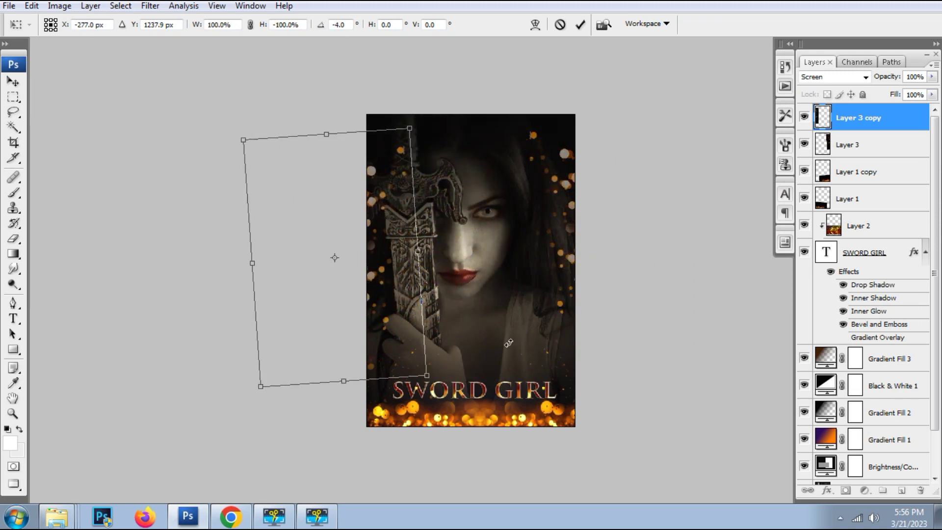
{"action": "left_click_drag", "start_coordinate": [378, 318], "coordinate": [381, 338]}
{"action": "left_click_drag", "start_coordinate": [584, 389], "coordinate": [605, 329]}
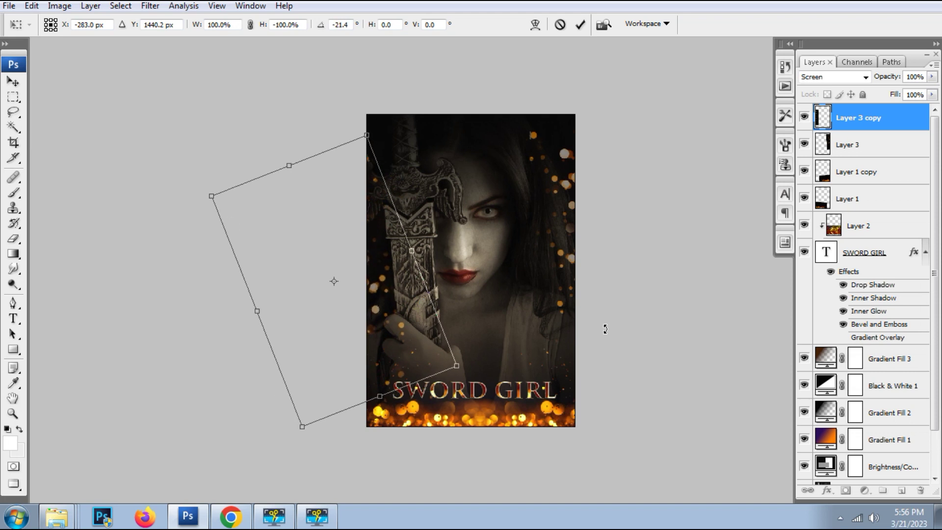
{"action": "left_click_drag", "start_coordinate": [430, 358], "coordinate": [422, 373]}
{"action": "left_click_drag", "start_coordinate": [555, 325], "coordinate": [559, 332]}
{"action": "left_click_drag", "start_coordinate": [398, 349], "coordinate": [412, 373]}
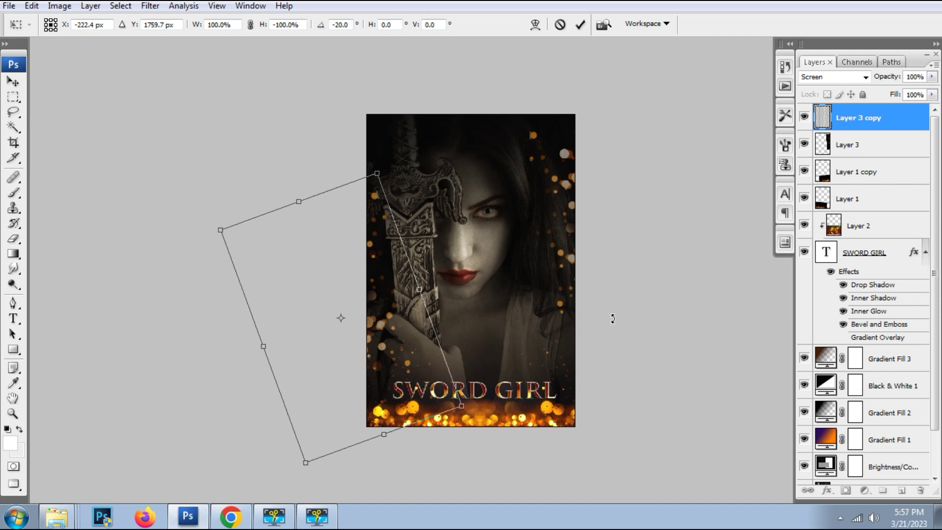
{"action": "key", "text": "Return"}
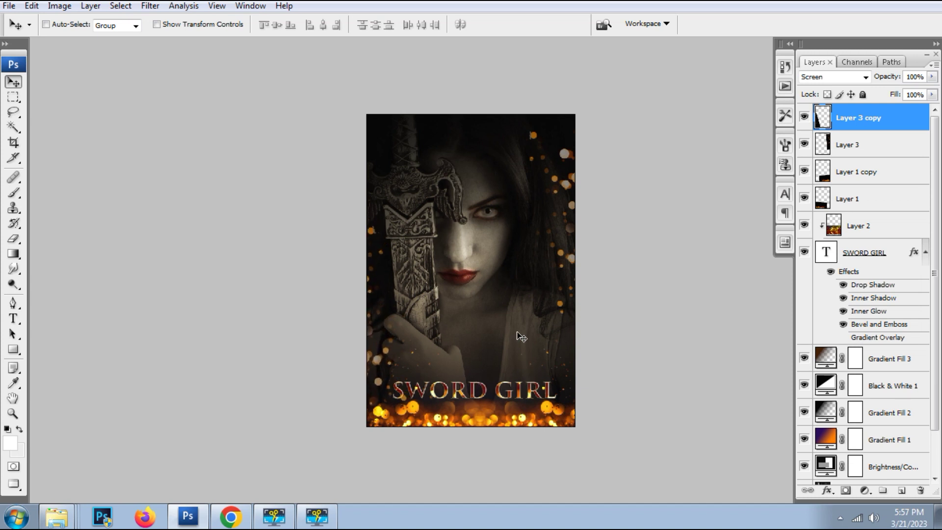
{"action": "key", "text": "p"}
{"action": "key", "text": "ctrl+plus"}
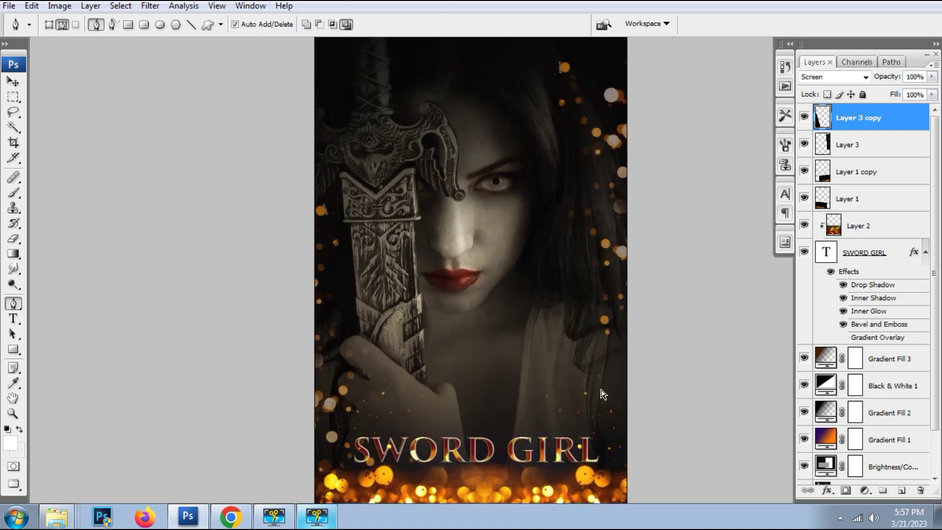
{"action": "key", "text": "ctrl+plus"}
{"action": "left_click_drag", "start_coordinate": [344, 388], "coordinate": [374, 331]}
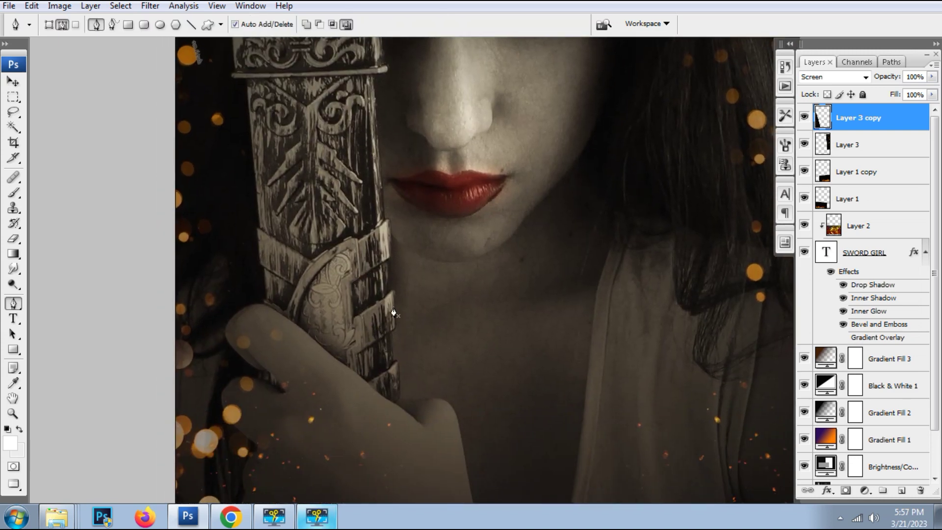
{"action": "key", "text": "b"}
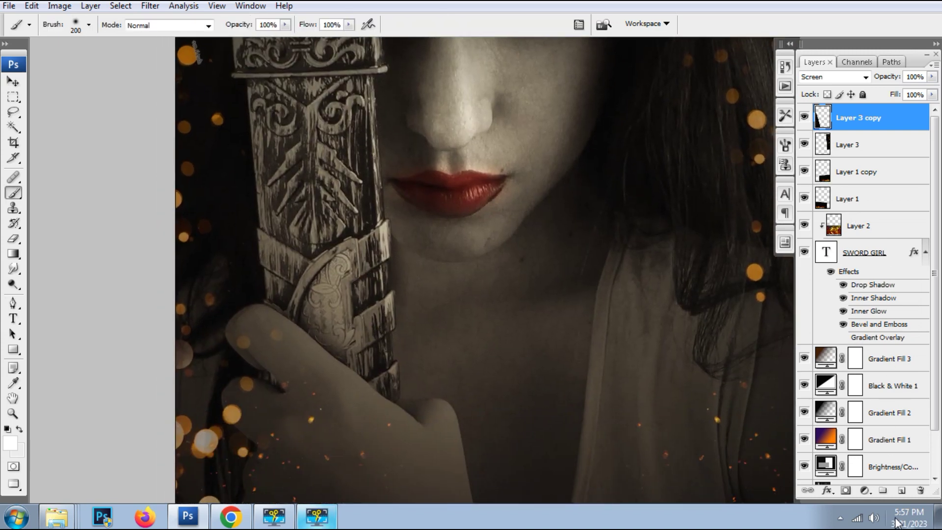
{"action": "scroll", "coordinate": [895, 392], "scroll_direction": "down", "scroll_amount": 2}
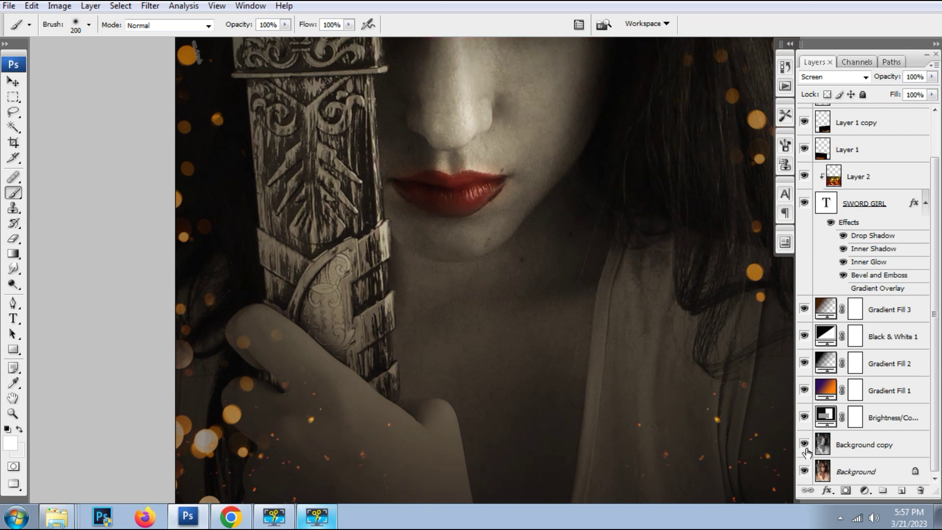
Remove the old sword layer, add a layer above Background copy, and paint black over the sword
{"action": "left_click", "coordinate": [804, 470]}
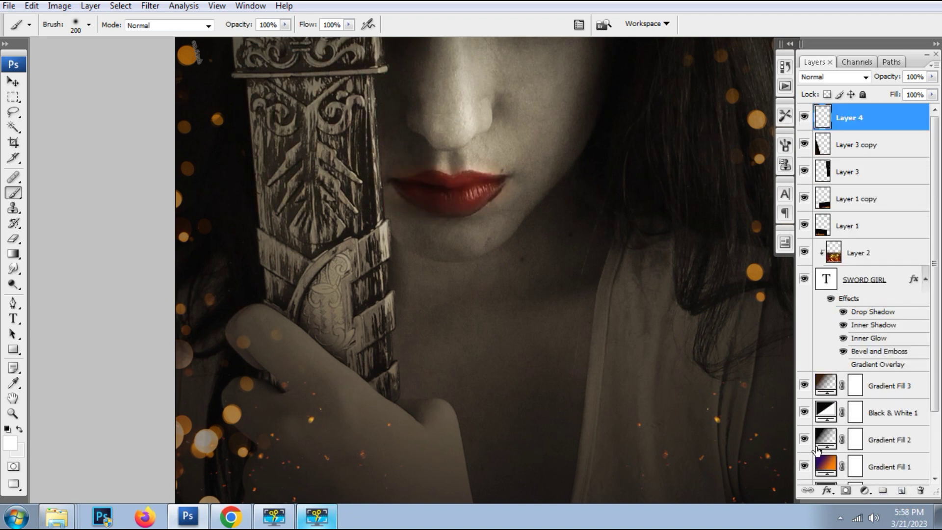
{"action": "key", "text": "ctrl+z"}
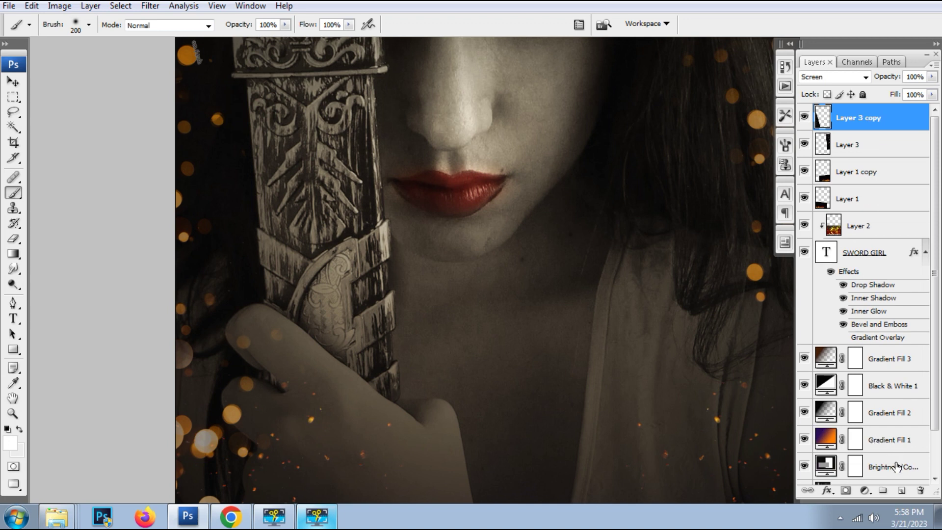
{"action": "left_click", "coordinate": [895, 441]}
{"action": "scroll", "coordinate": [895, 447], "scroll_direction": "down", "scroll_amount": 2}
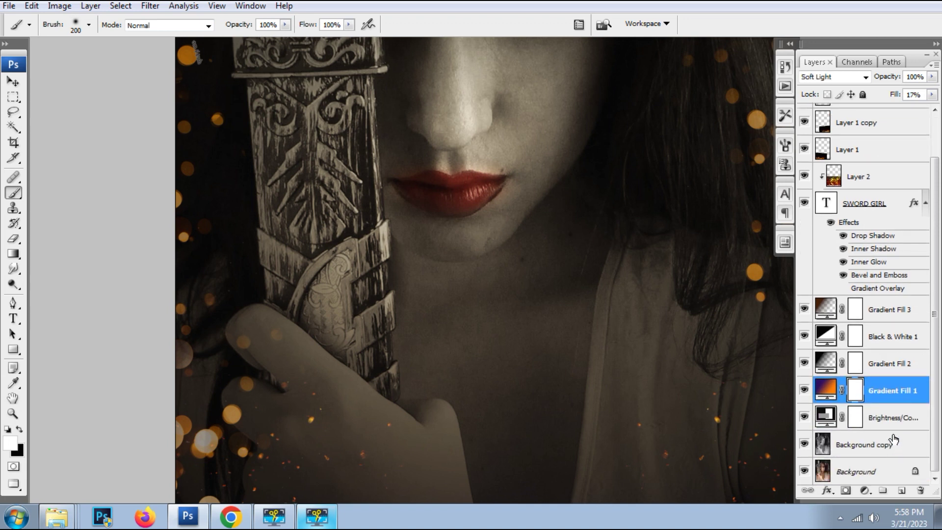
{"action": "left_click_drag", "start_coordinate": [892, 439], "coordinate": [894, 496]}
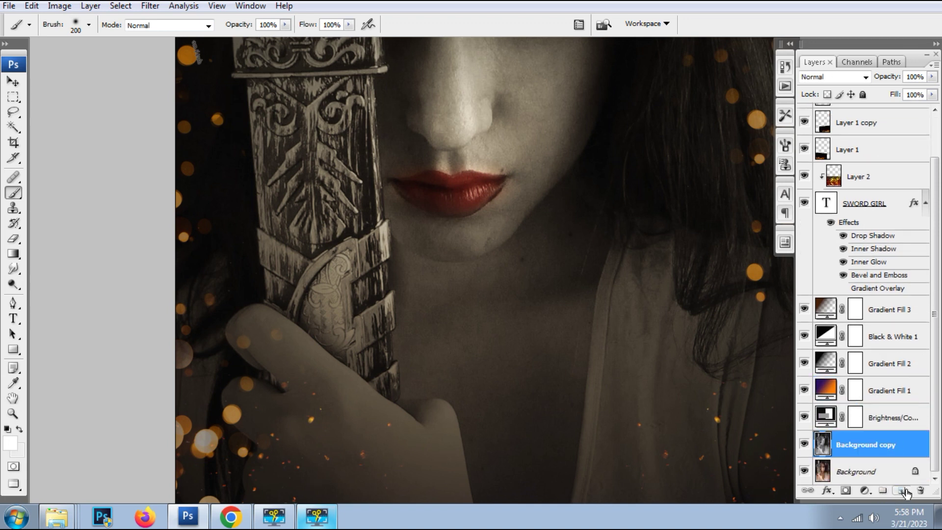
{"action": "left_click", "coordinate": [901, 490]}
{"action": "mouse_move", "coordinate": [377, 260]}
{"action": "left_mouse_down"}
{"action": "mouse_move", "coordinate": [358, 360]}
{"action": "mouse_move", "coordinate": [280, 279]}
{"action": "mouse_move", "coordinate": [385, 357]}
{"action": "mouse_move", "coordinate": [385, 342]}
{"action": "mouse_move", "coordinate": [286, 223]}
{"action": "mouse_move", "coordinate": [343, 186]}
{"action": "mouse_move", "coordinate": [305, 210]}
{"action": "mouse_move", "coordinate": [399, 256]}
{"action": "mouse_move", "coordinate": [478, 217]}
{"action": "mouse_move", "coordinate": [387, 196]}
{"action": "mouse_move", "coordinate": [221, 238]}
{"action": "mouse_move", "coordinate": [304, 196]}
{"action": "mouse_move", "coordinate": [368, 271]}
{"action": "left_mouse_up"}
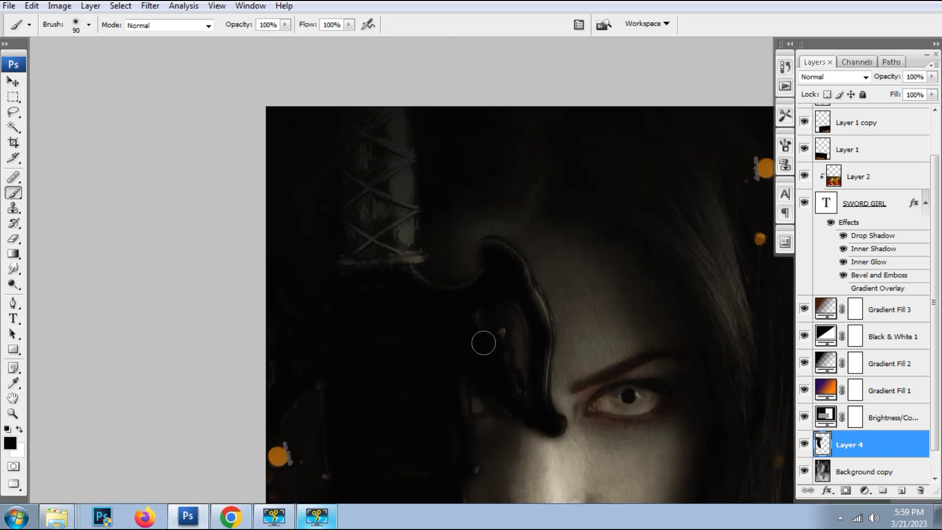
Blend the painted layer in Soft Light and open Hue/Saturation with Colorize ticked
{"action": "key", "text": "z"}
{"action": "key", "text": "ctrl+0"}
{"action": "key", "text": "v"}
{"action": "left_click", "coordinate": [829, 77]}
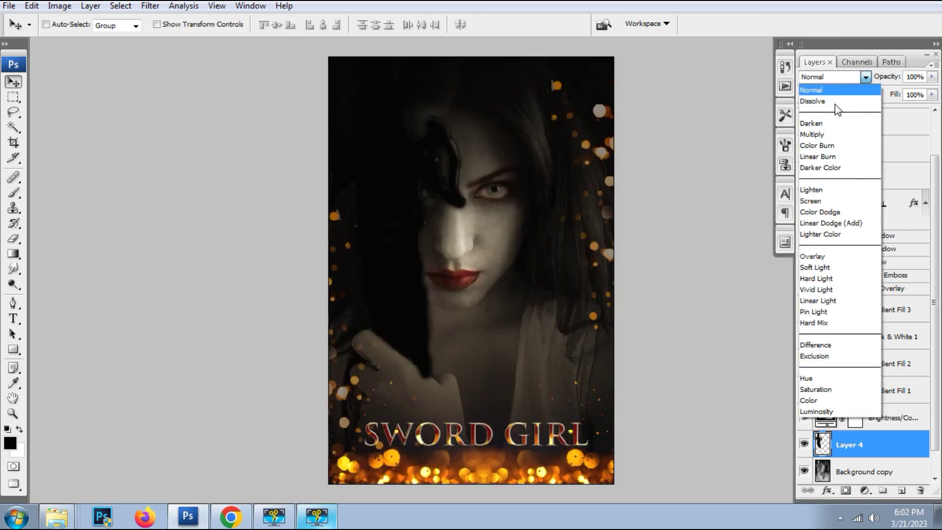
{"action": "left_click", "coordinate": [828, 268]}
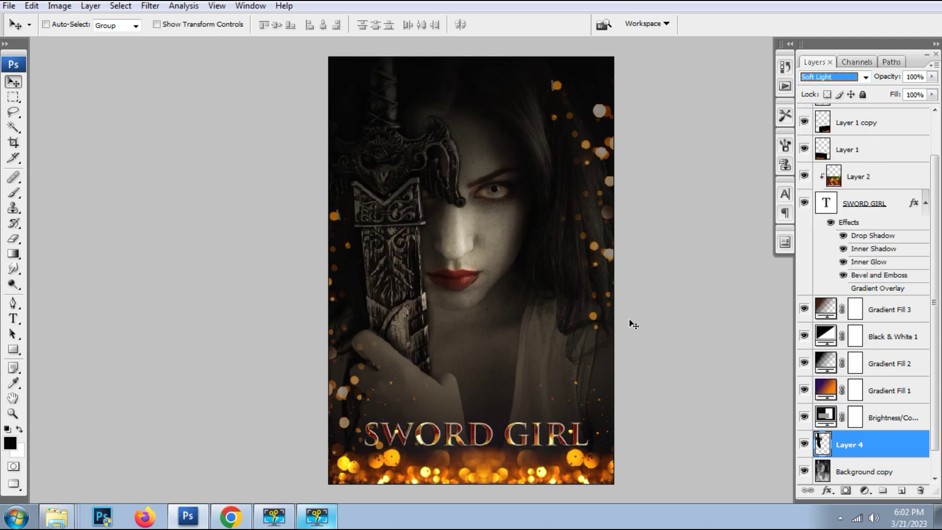
{"action": "key", "text": "ctrl+u"}
{"action": "left_click", "coordinate": [916, 312]}
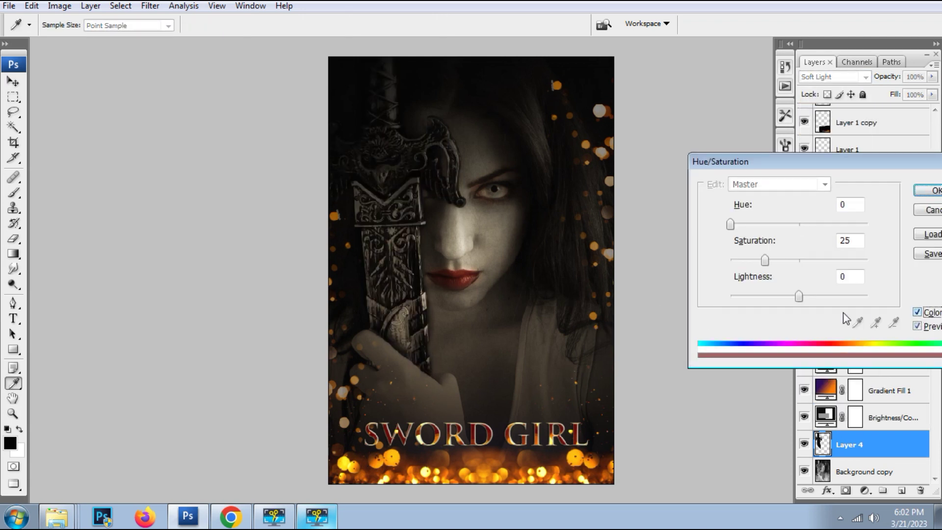
Colourize the sword red with Saturation 100, Hue 360 and Lightness +19
{"action": "left_click_drag", "start_coordinate": [798, 296], "coordinate": [817, 297]}
{"action": "left_click_drag", "start_coordinate": [764, 260], "coordinate": [871, 260]}
{"action": "left_click_drag", "start_coordinate": [818, 296], "coordinate": [811, 298]}
{"action": "left_click_drag", "start_coordinate": [730, 224], "coordinate": [743, 224]}
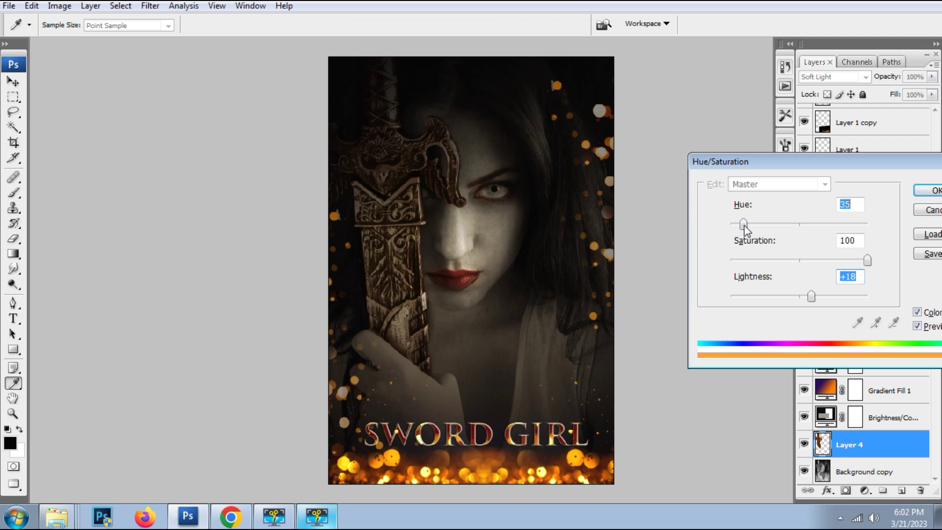
{"action": "left_click_drag", "start_coordinate": [744, 224], "coordinate": [774, 225]}
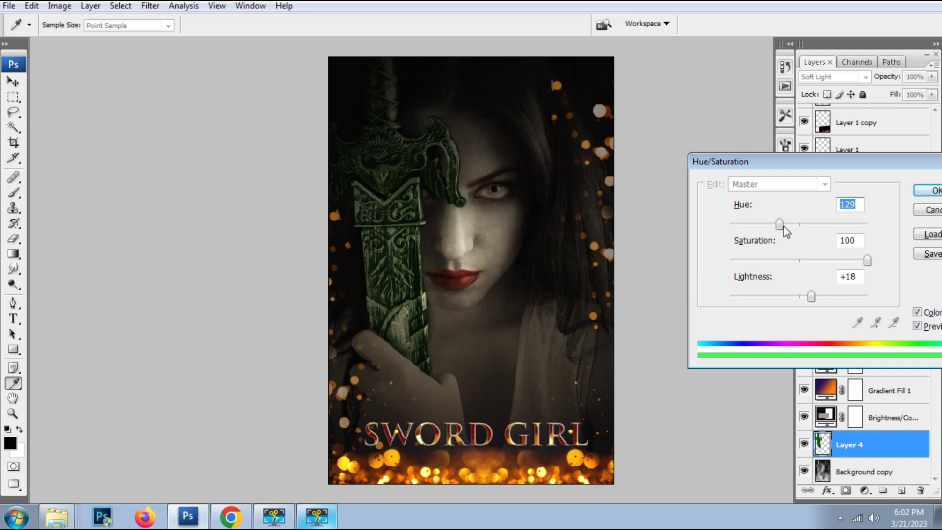
{"action": "left_click_drag", "start_coordinate": [788, 230], "coordinate": [819, 225]}
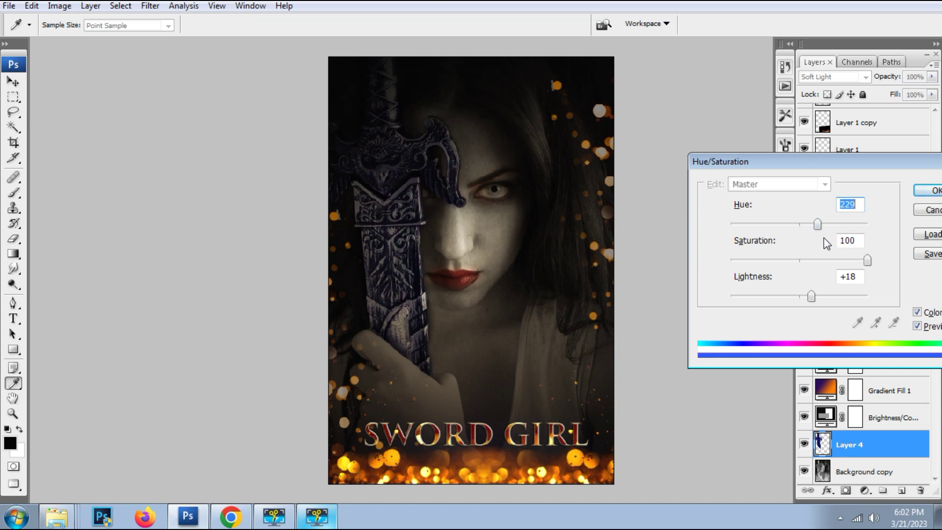
{"action": "left_click_drag", "start_coordinate": [817, 224], "coordinate": [868, 224]}
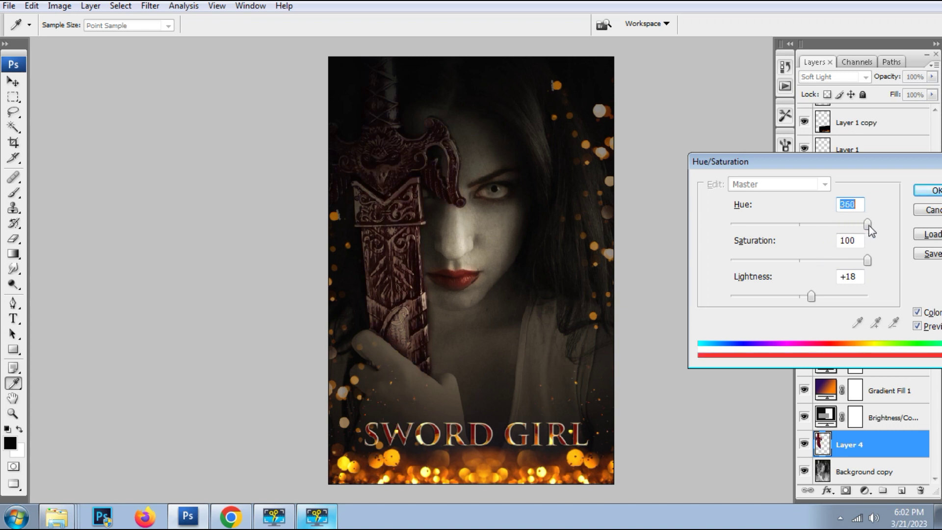
{"action": "left_click_drag", "start_coordinate": [816, 296], "coordinate": [811, 296]}
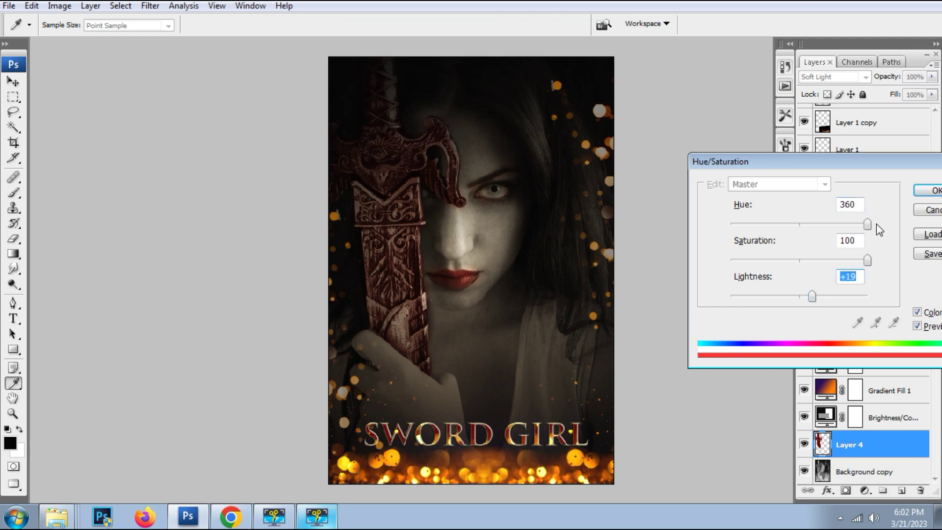
{"action": "left_click", "coordinate": [927, 190]}
Add a Gradient fill layer above Layer 3 copy
{"action": "key", "text": "v"}
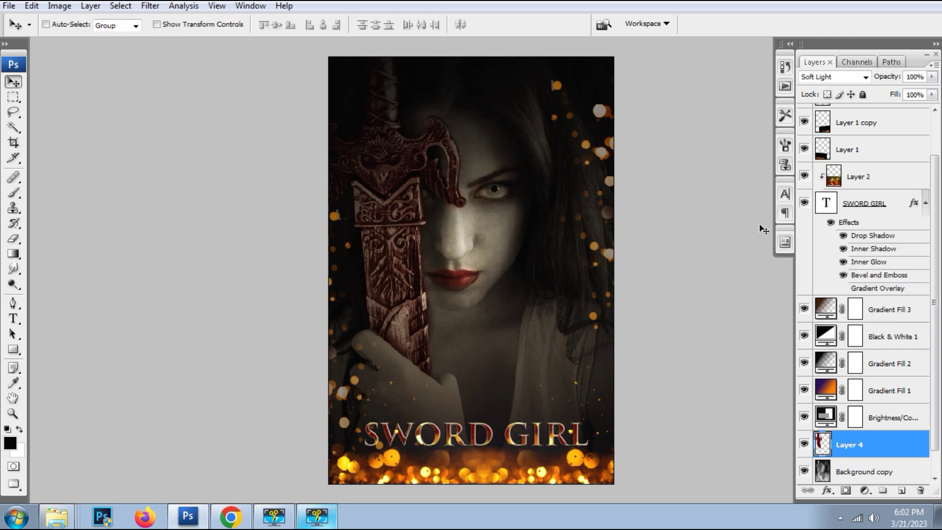
{"action": "key", "text": "ctrl+minus"}
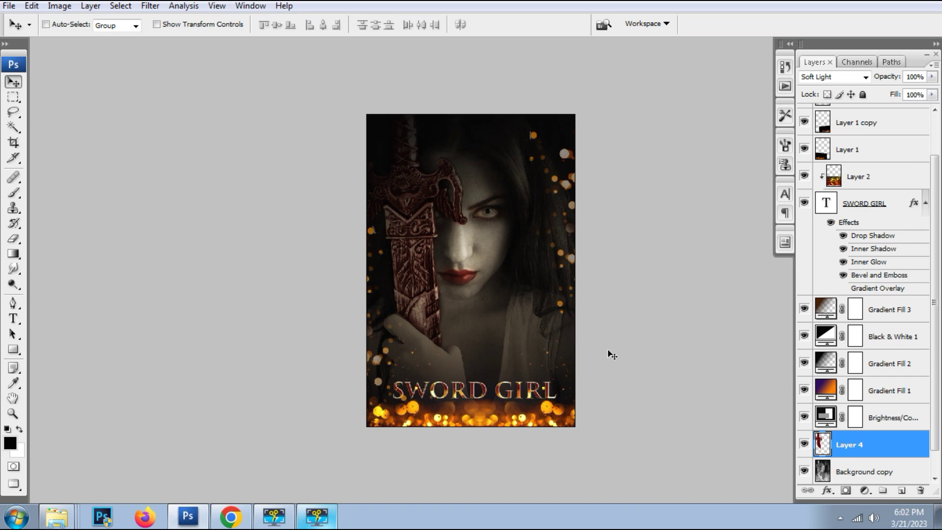
{"action": "scroll", "coordinate": [871, 234], "scroll_direction": "up", "scroll_amount": 2}
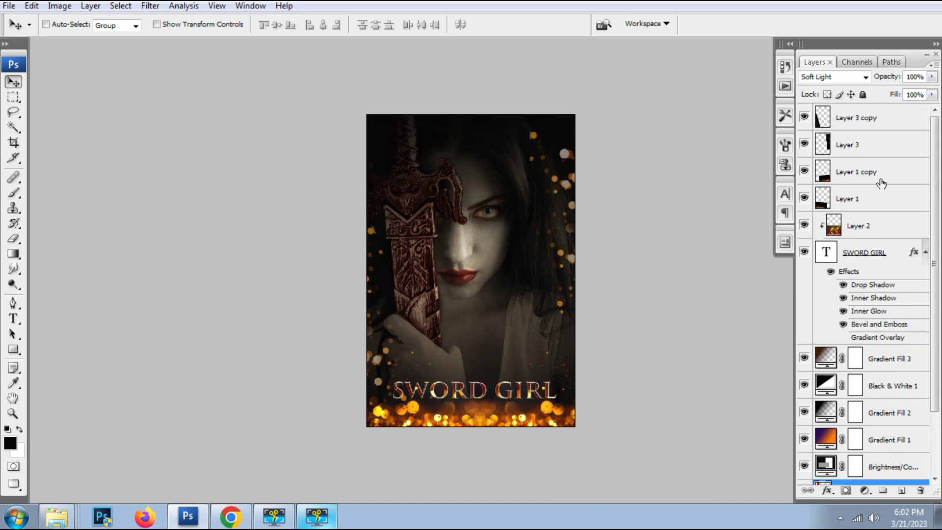
{"action": "left_click", "coordinate": [881, 117]}
{"action": "left_click", "coordinate": [870, 495]}
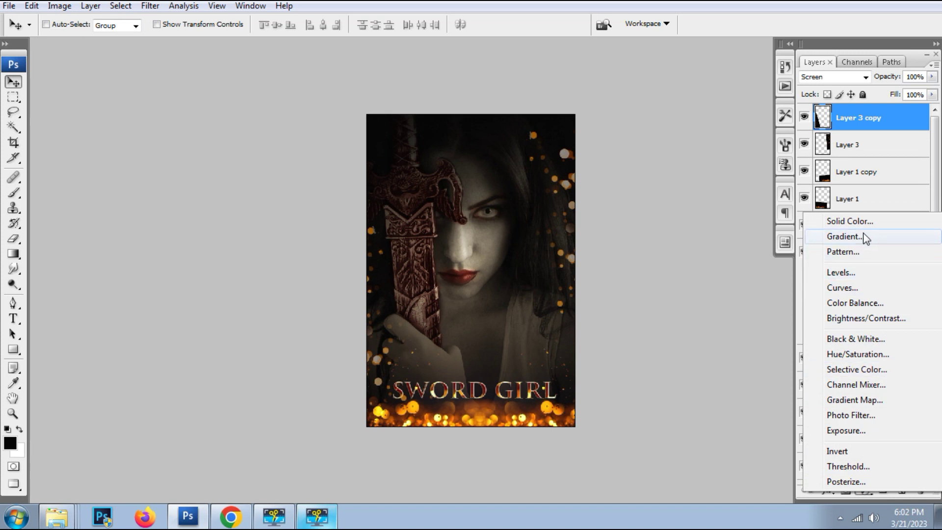
{"action": "left_click", "coordinate": [865, 238]}
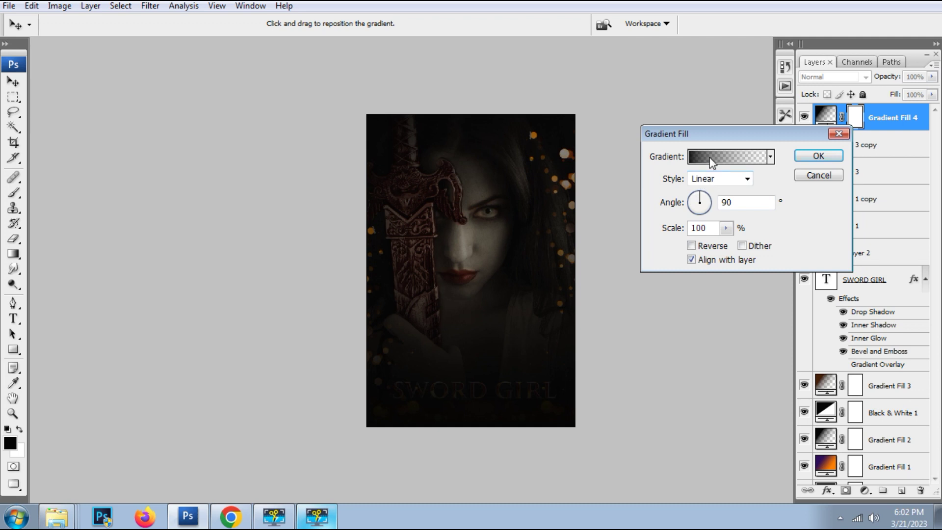
Make the gradient black-to-transparent, Radial, Reversed, scaled to about 149%
{"action": "left_click", "coordinate": [713, 157]}
{"action": "left_click", "coordinate": [830, 140]}
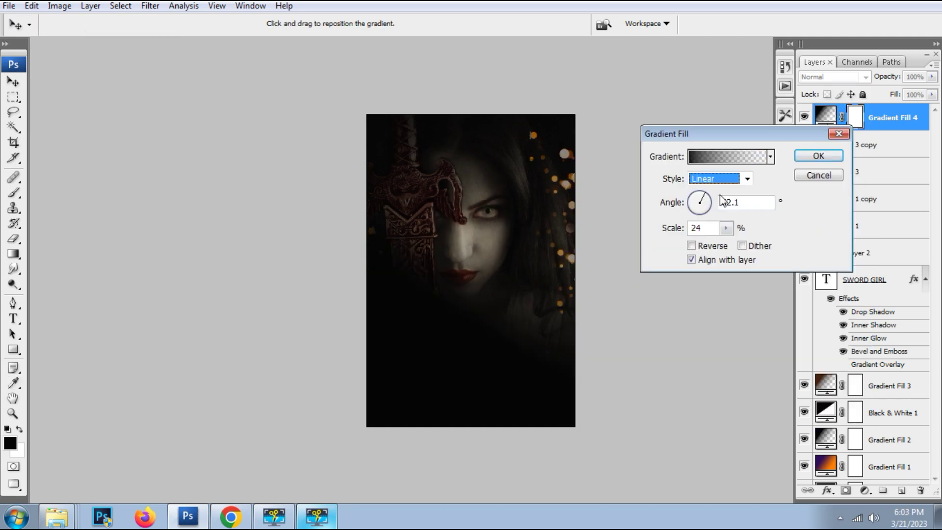
{"action": "key", "text": "Down"}
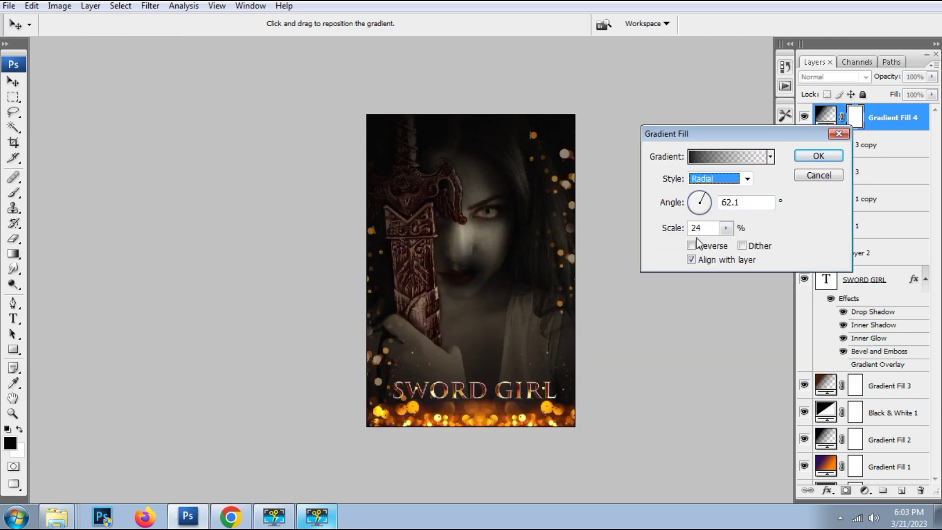
{"action": "left_click", "coordinate": [691, 247]}
{"action": "left_click", "coordinate": [727, 227]}
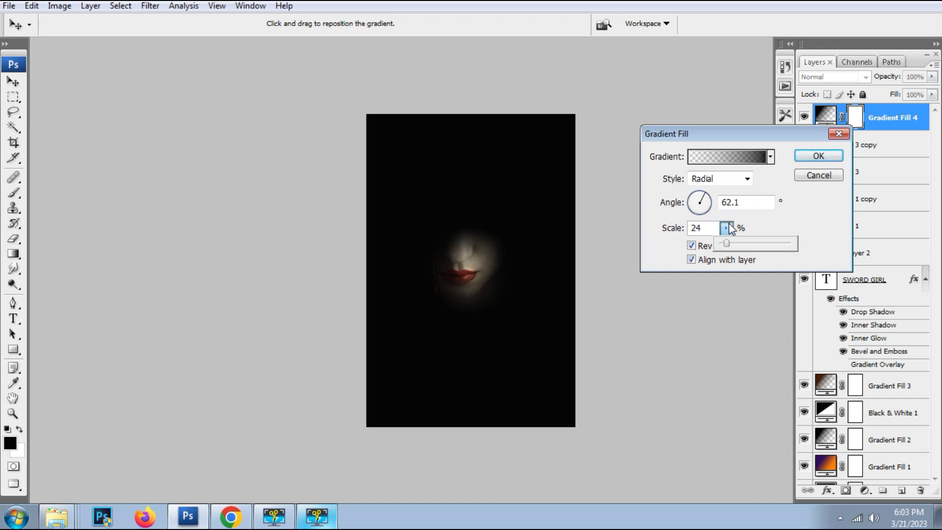
{"action": "left_click_drag", "start_coordinate": [786, 245], "coordinate": [790, 246]}
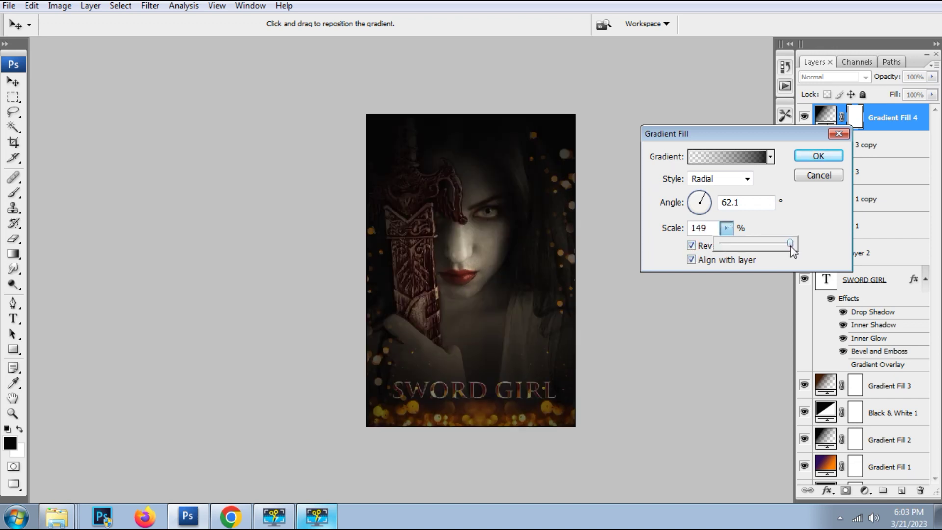
{"action": "left_click", "coordinate": [817, 156]}
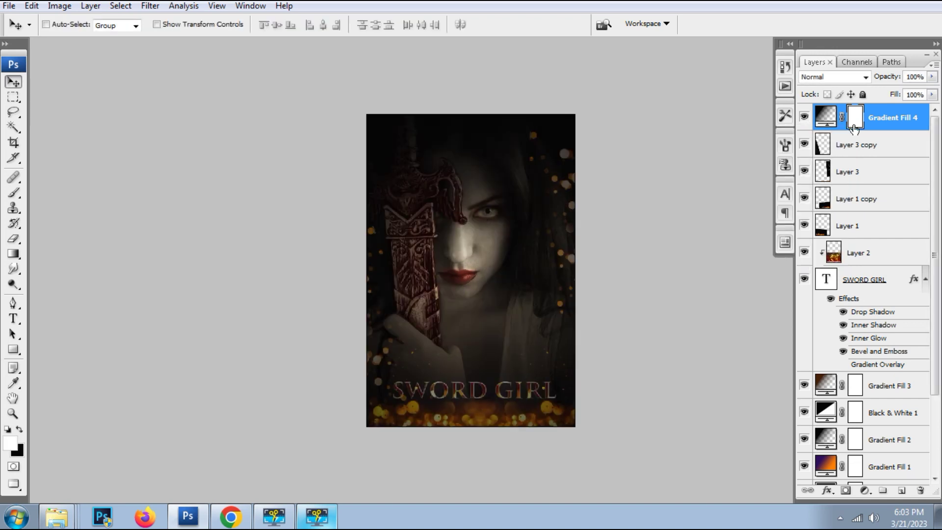
Set the gradient vignette layer's blend mode to Soft Light
{"action": "left_click", "coordinate": [838, 77]}
{"action": "left_click", "coordinate": [831, 100]}
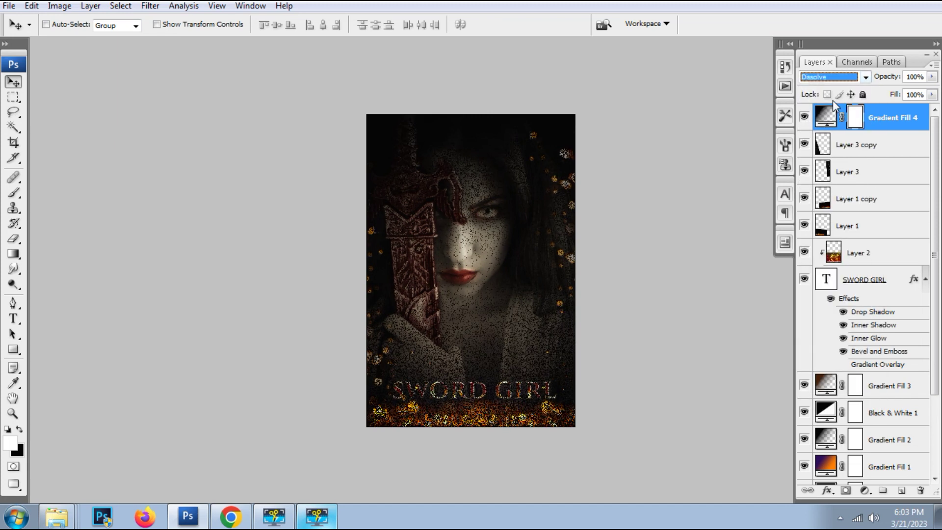
{"action": "key", "text": "Down"}
{"action": "key", "text": "Down"}
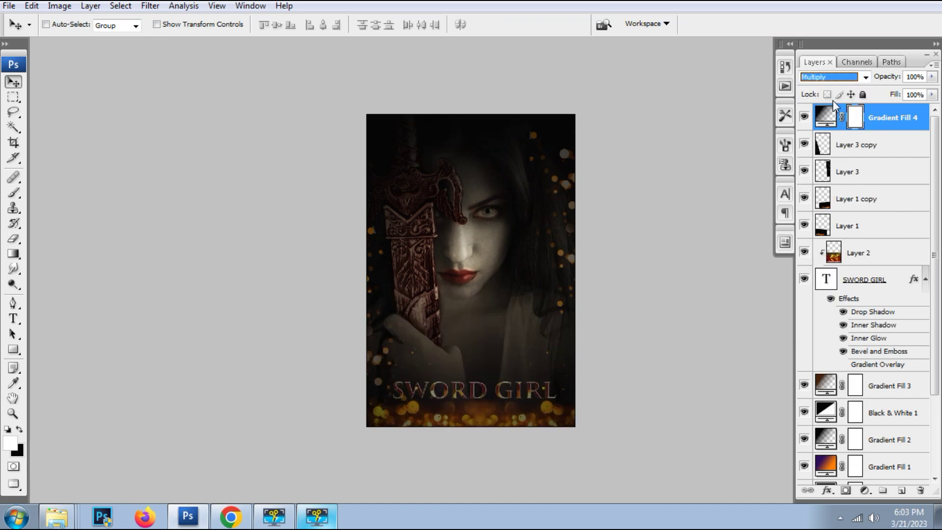
{"action": "left_click", "coordinate": [832, 78]}
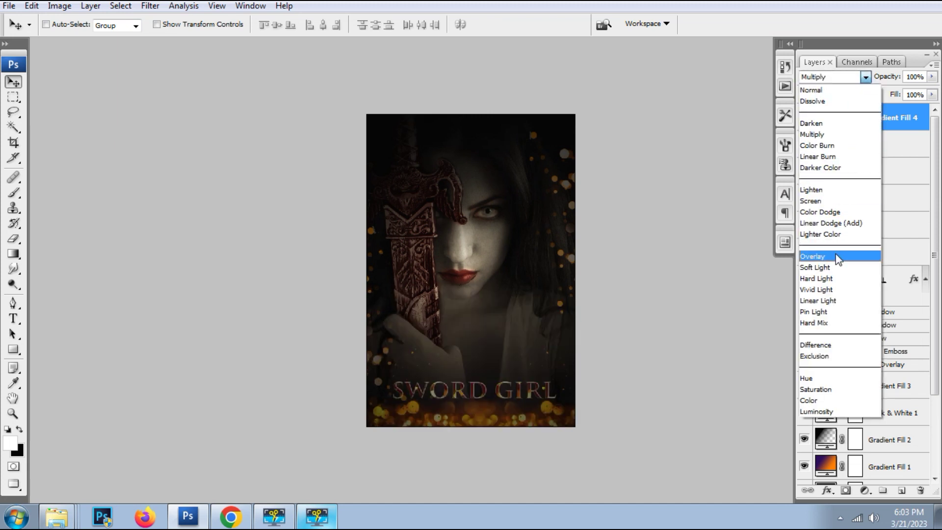
{"action": "left_click", "coordinate": [836, 256]}
{"action": "key", "text": "Down"}
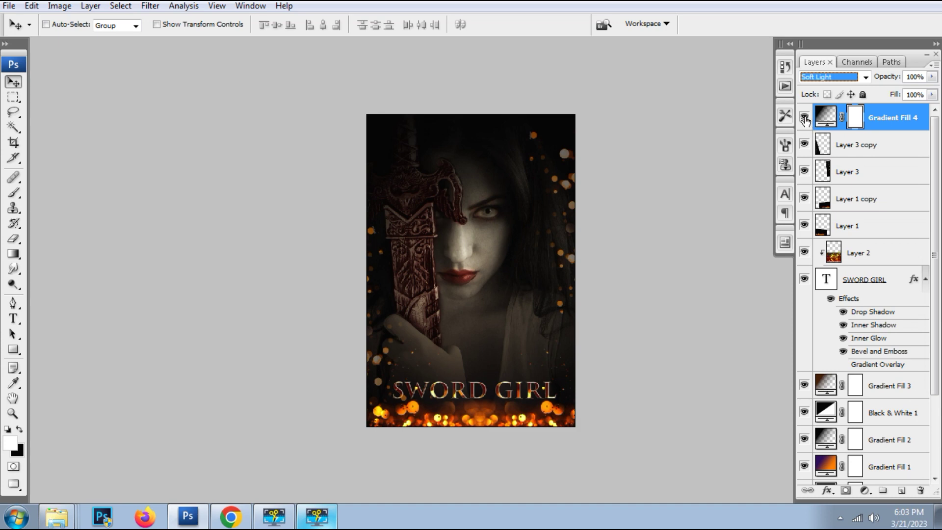
Compare the vignette on and off, then lower its Fill to 27%
{"action": "left_click", "coordinate": [804, 117]}
{"action": "key", "text": "ctrl+0"}
{"action": "left_click", "coordinate": [804, 117]}
{"action": "left_click", "coordinate": [932, 94]}
{"action": "mouse_move", "coordinate": [885, 109]}
{"action": "left_mouse_down"}
{"action": "mouse_move", "coordinate": [870, 109]}
{"action": "mouse_move", "coordinate": [881, 109]}
{"action": "left_mouse_up"}
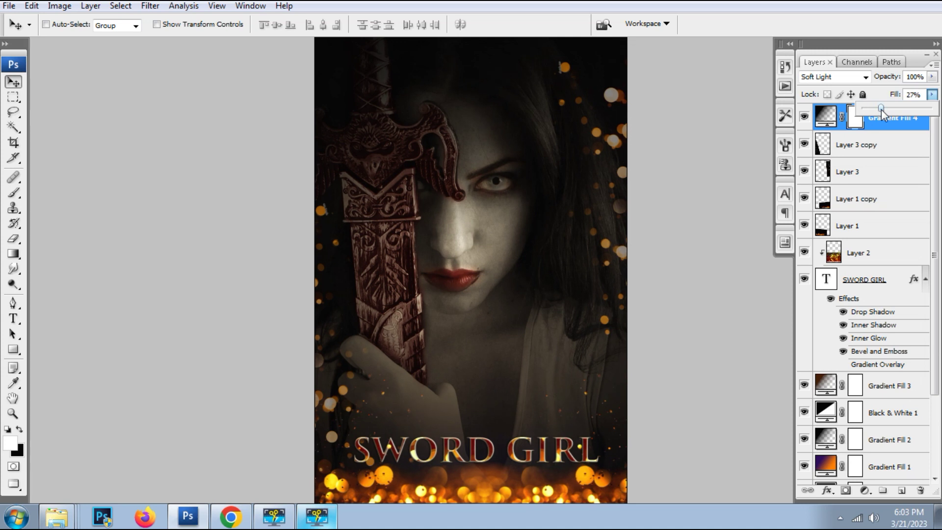
{"action": "left_click", "coordinate": [803, 118]}
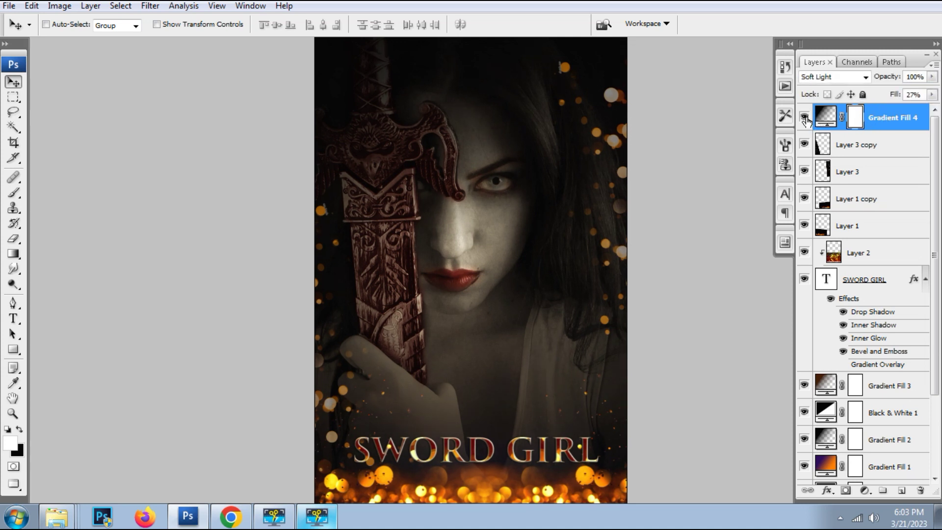
{"action": "key", "text": "ctrl+minus"}
{"action": "key", "text": "ctrl+minus"}
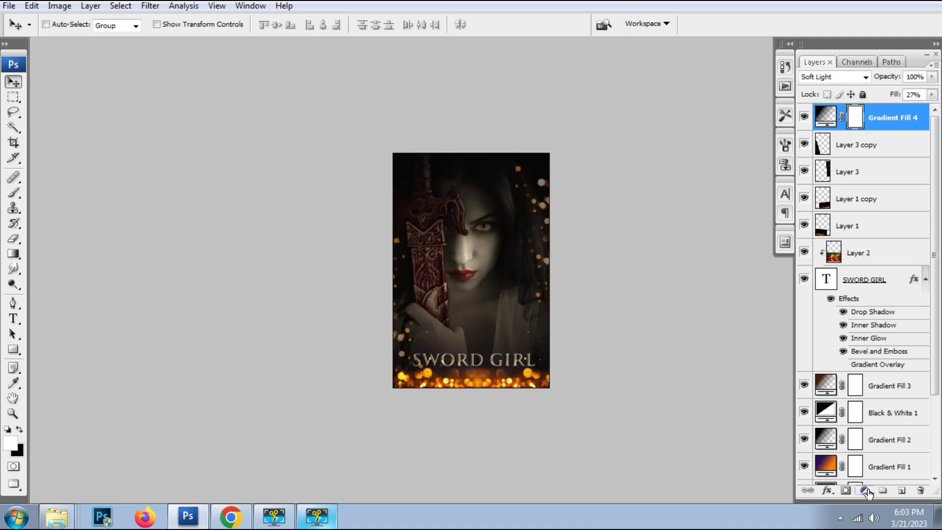
{"action": "left_click", "coordinate": [865, 490]}
Add a Color Balance layer with midtones Cyan–Red +20 and Yellow–Blue -7
{"action": "left_click", "coordinate": [855, 302]}
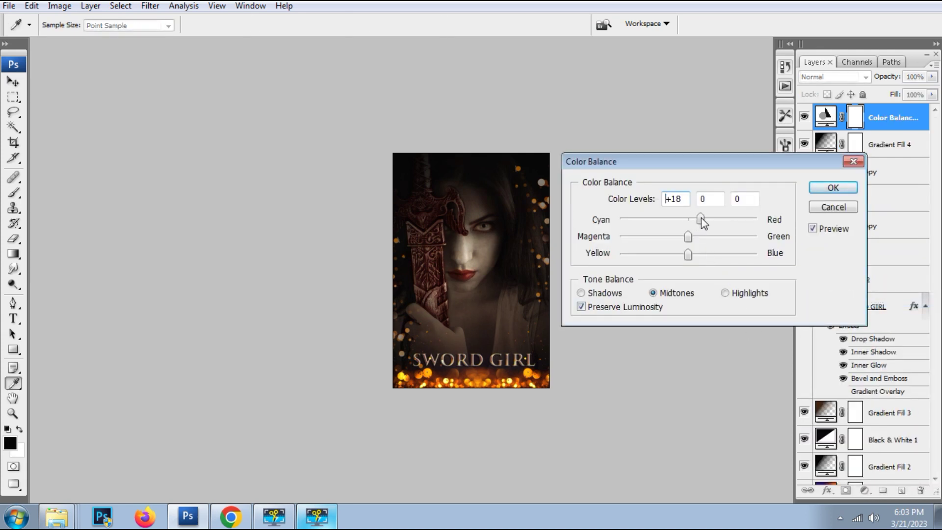
{"action": "left_click", "coordinate": [700, 217]}
{"action": "key", "text": "ctrl+plus"}
{"action": "key", "text": "ctrl+plus"}
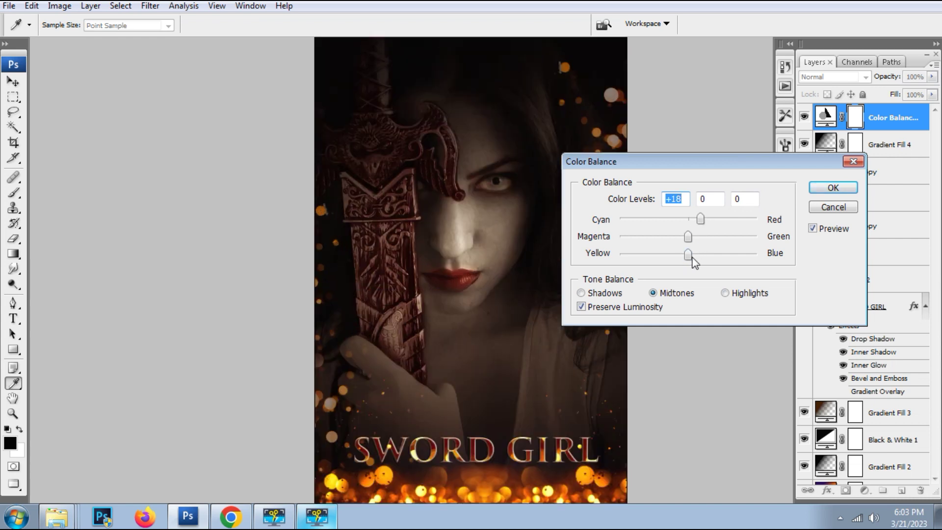
{"action": "left_click_drag", "start_coordinate": [687, 254], "coordinate": [691, 254]}
{"action": "left_click_drag", "start_coordinate": [701, 219], "coordinate": [705, 220]}
{"action": "left_click_drag", "start_coordinate": [692, 254], "coordinate": [679, 254]}
{"action": "left_click_drag", "start_coordinate": [680, 254], "coordinate": [683, 254]}
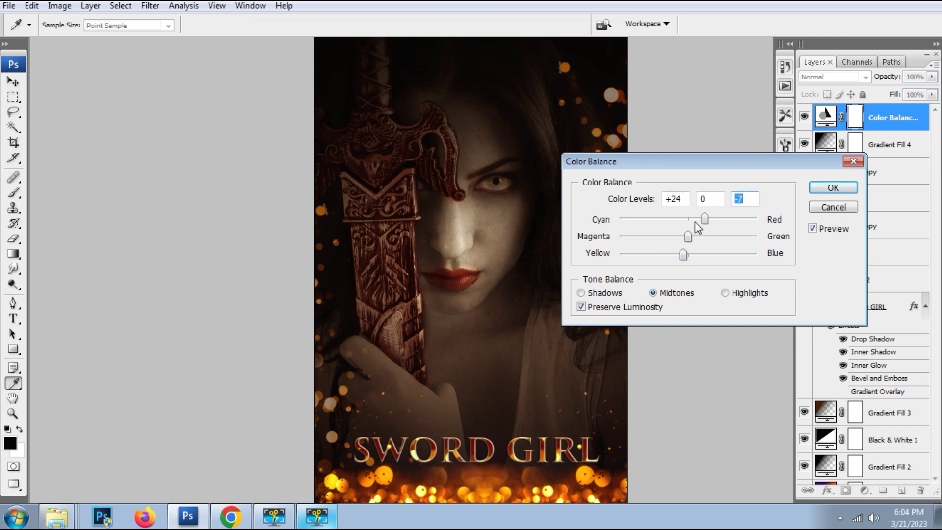
{"action": "left_click_drag", "start_coordinate": [702, 219], "coordinate": [704, 219]}
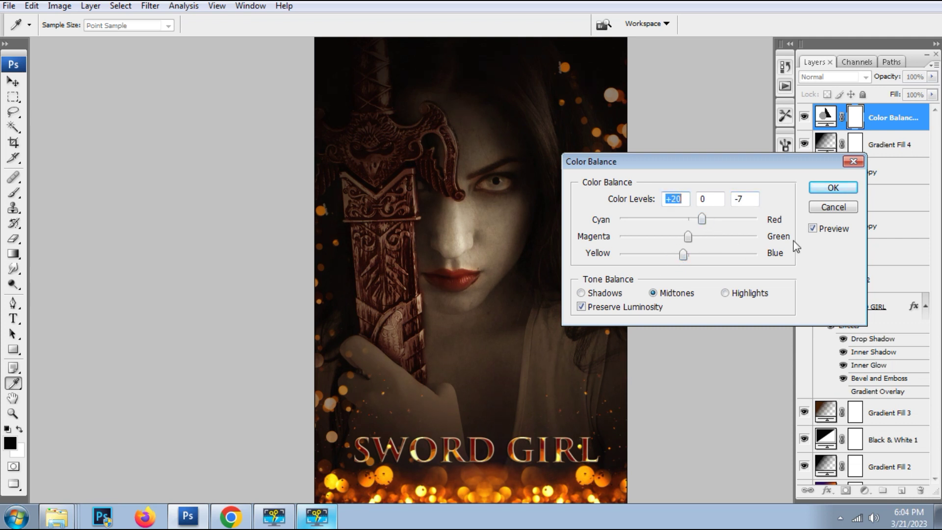
{"action": "left_click", "coordinate": [833, 188]}
{"action": "key", "text": "ctrl+minus"}
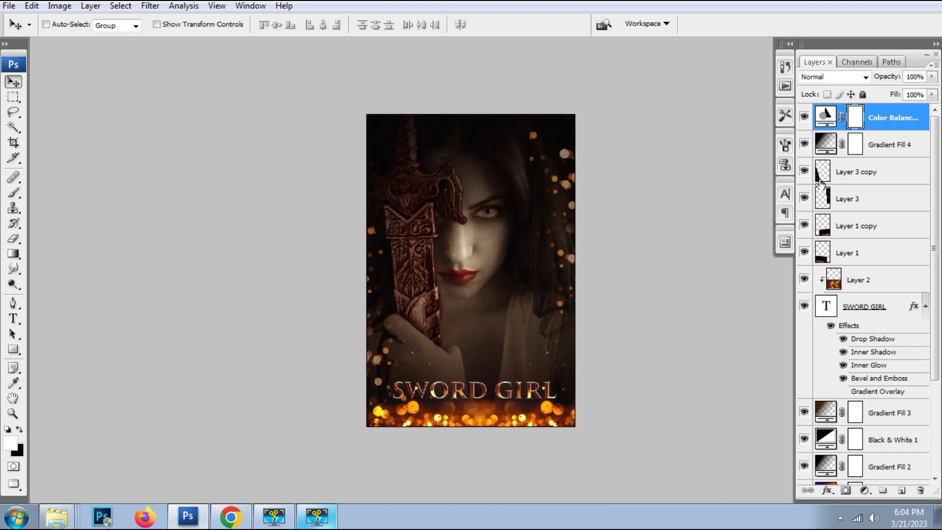
Add a Curves layer raising the RGB midpoint from 109 to 146
{"action": "left_click", "coordinate": [866, 489]}
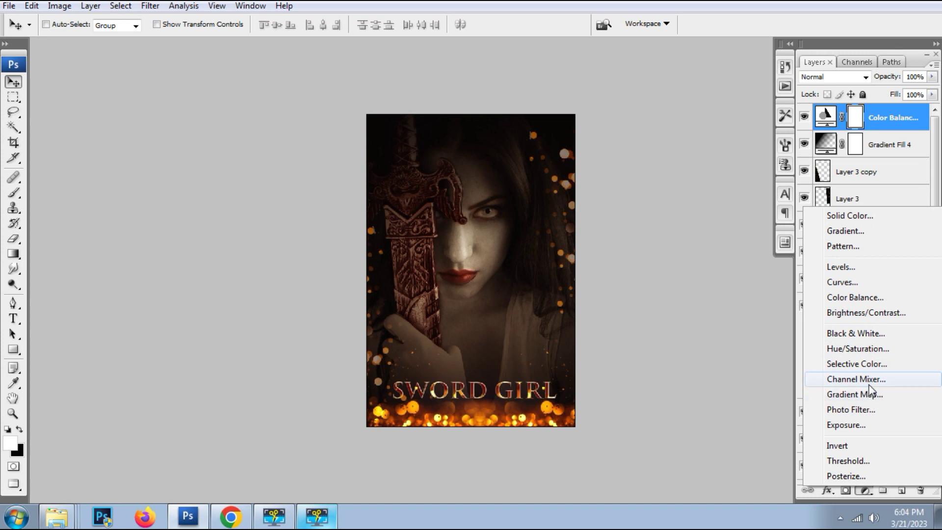
{"action": "left_click", "coordinate": [873, 283]}
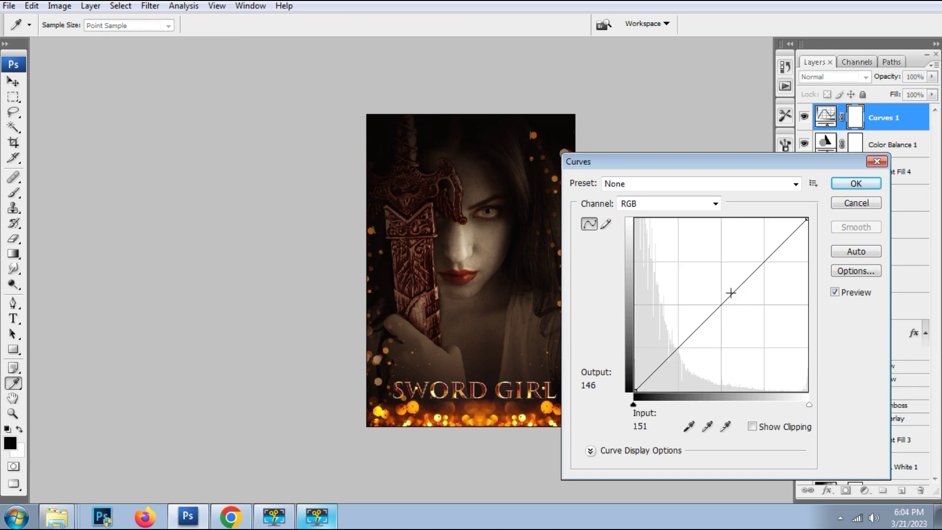
{"action": "left_click", "coordinate": [722, 304]}
{"action": "left_click_drag", "start_coordinate": [721, 304], "coordinate": [711, 293]}
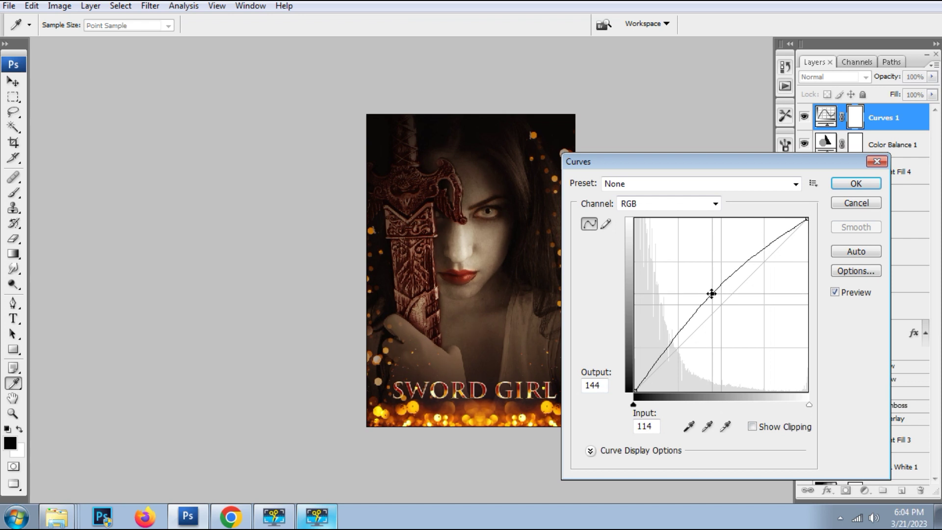
{"action": "left_click_drag", "start_coordinate": [711, 294], "coordinate": [707, 292]}
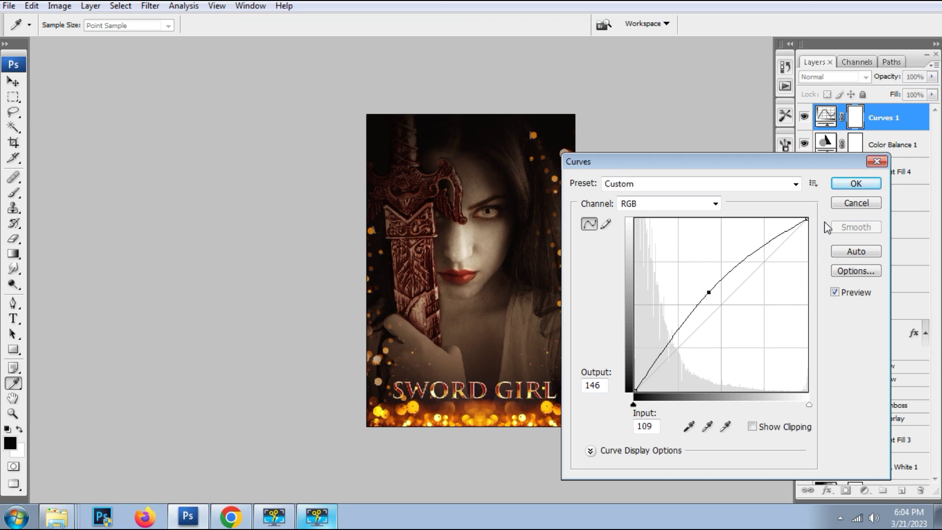
{"action": "left_click", "coordinate": [855, 184]}
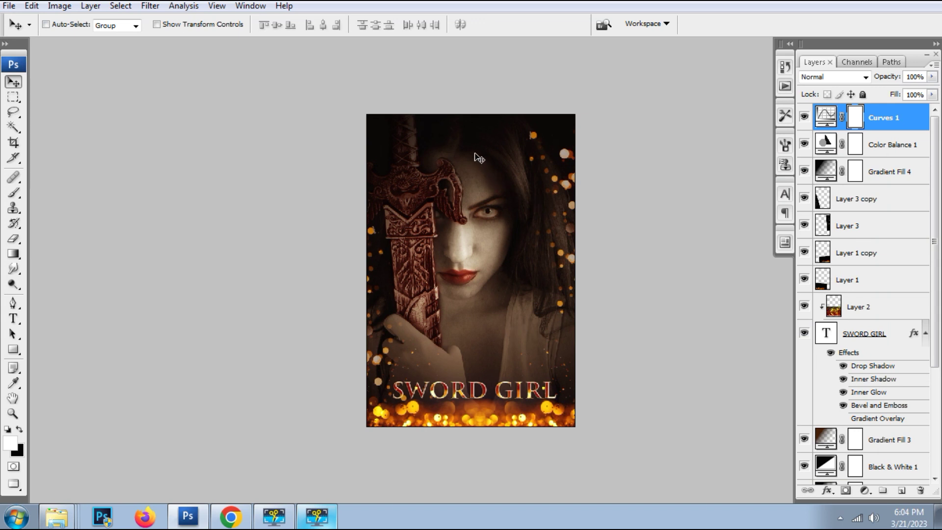
Type a credit line near the poster top and colour it white
{"action": "key", "text": "t"}
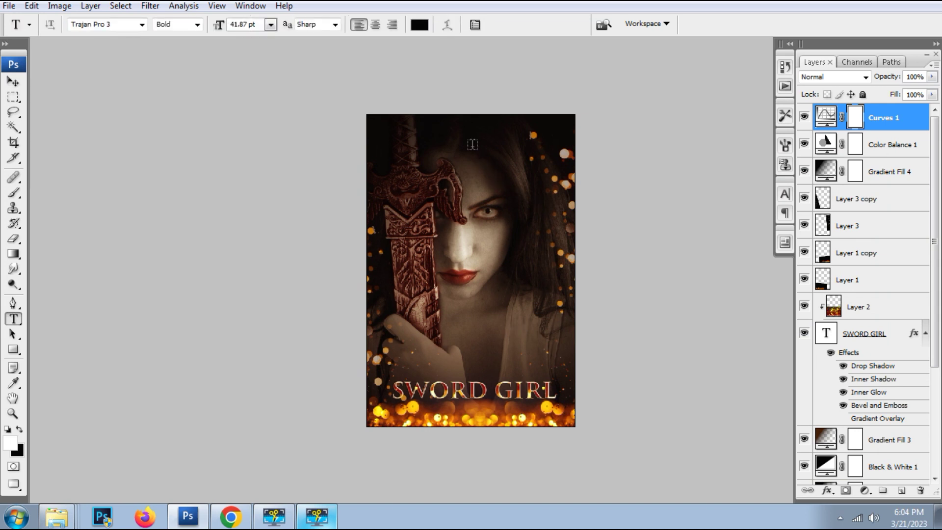
{"action": "left_click", "coordinate": [432, 147]}
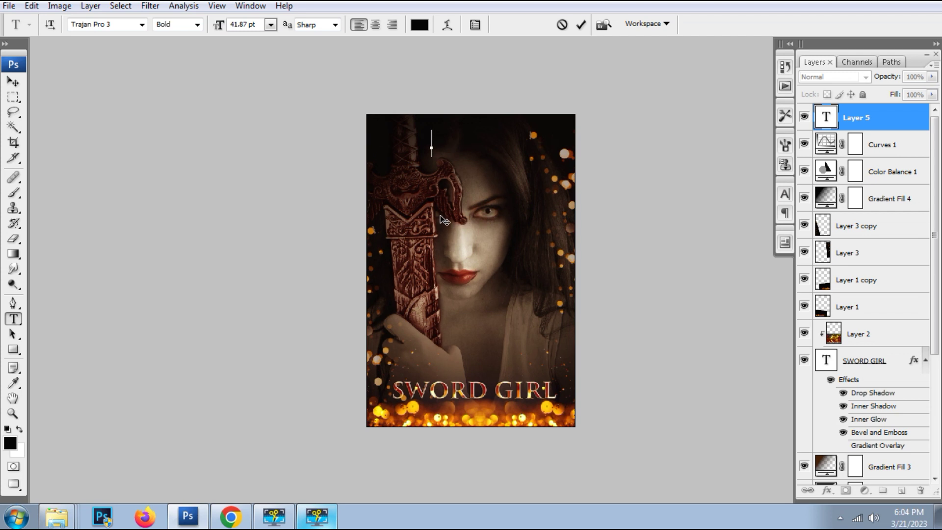
{"action": "type", "text": "PRESA"}
{"action": "type", "text": "RL"}
{"action": "type", "text": "TS"}
{"action": "type", "text": "S"}
{"action": "type", "text": " BY"}
{"action": "type", "text": "A"}
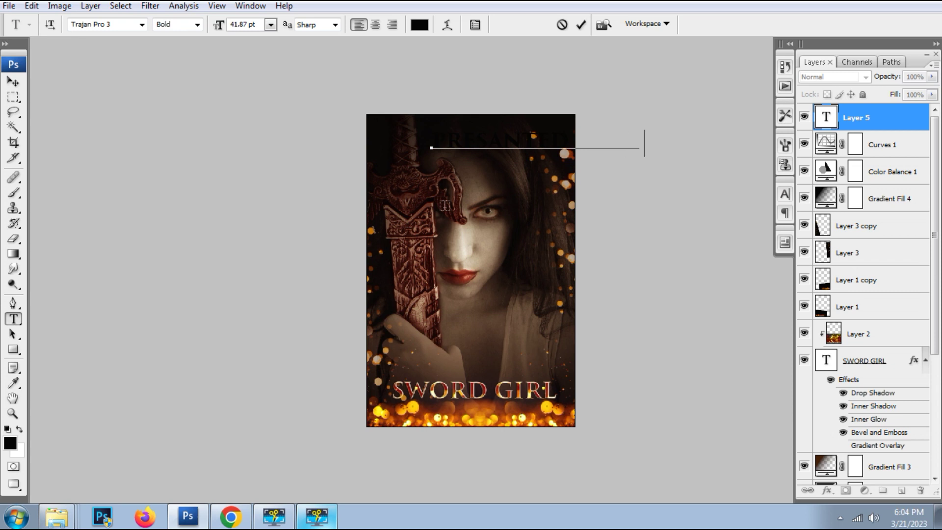
{"action": "left_click", "coordinate": [444, 205]}
{"action": "left_click", "coordinate": [420, 25]}
{"action": "left_click_drag", "start_coordinate": [555, 294], "coordinate": [556, 251]}
{"action": "key", "text": "Return"}
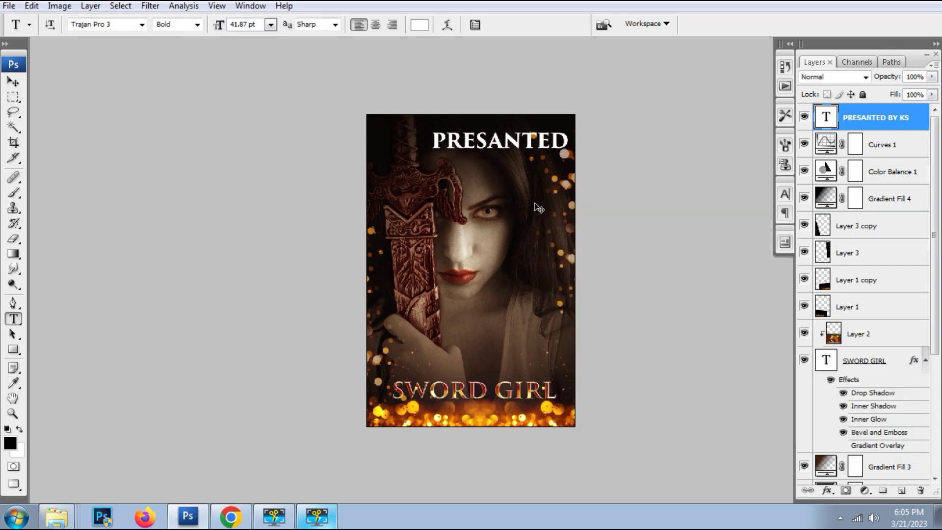
Scale the credit text down and replace 'KS' with the creator's full name
{"action": "key", "text": "ctrl+t"}
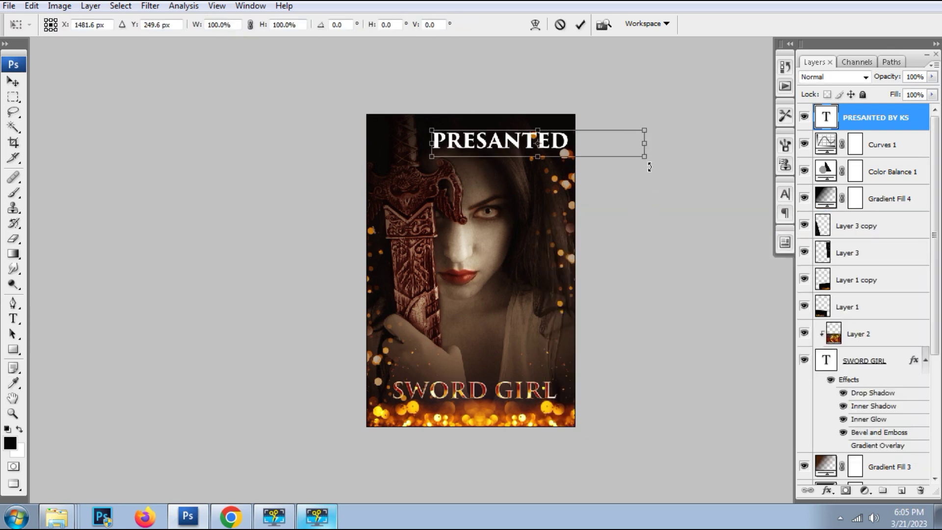
{"action": "left_click_drag", "start_coordinate": [644, 159], "coordinate": [520, 146]}
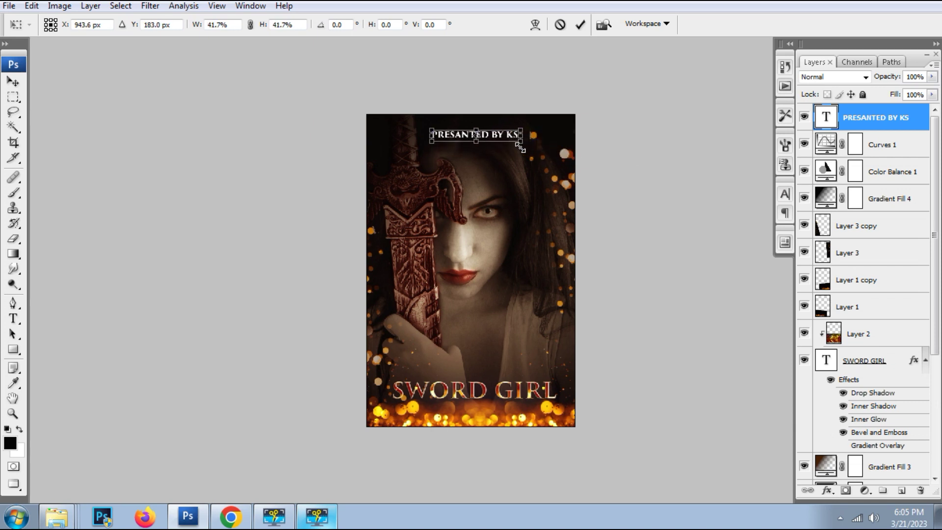
{"action": "key", "text": "Return"}
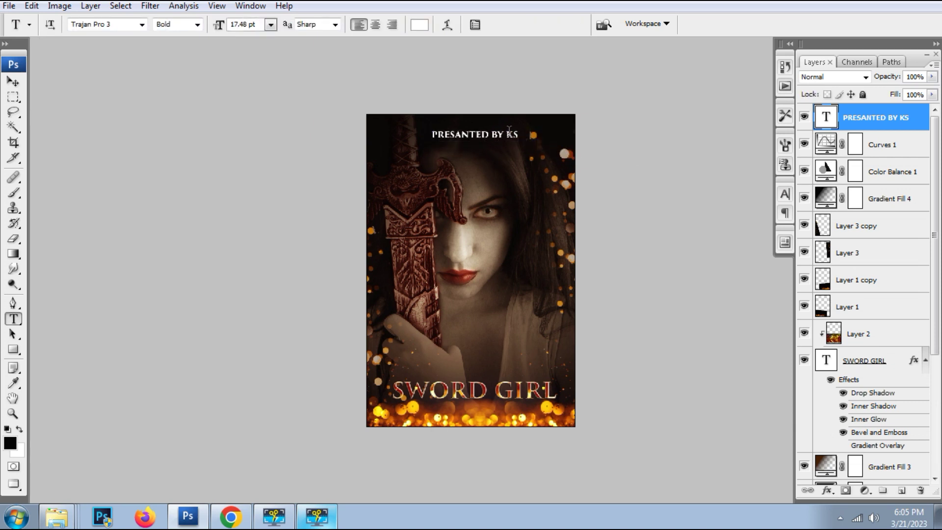
{"action": "left_click", "coordinate": [507, 134]}
{"action": "double_click", "coordinate": [510, 134]}
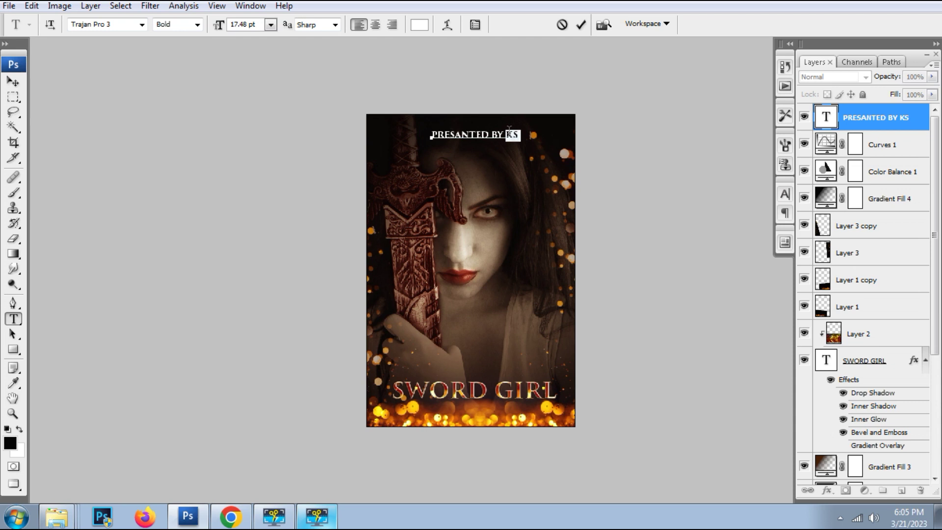
{"action": "type", "text": "KAMRAN SA"}
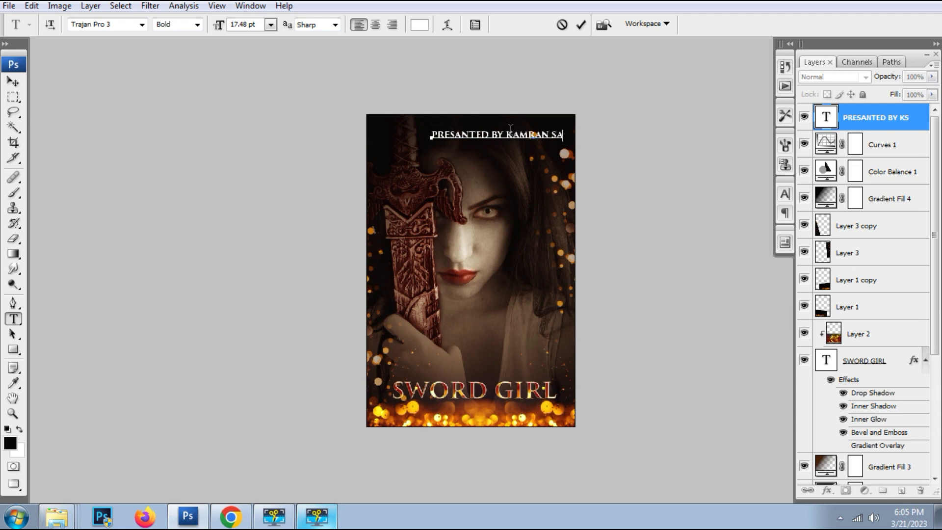
{"action": "key", "text": "ctrl+Return"}
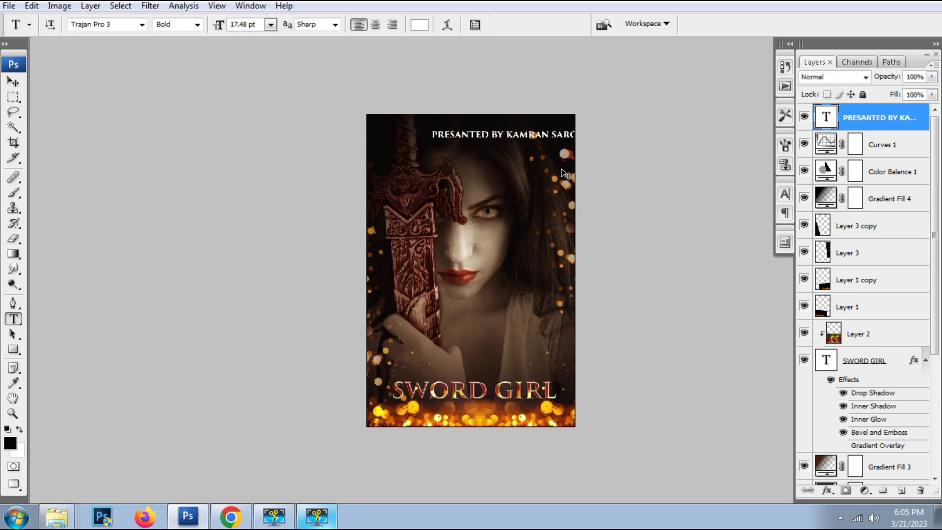
{"action": "key", "text": "ctrl+t"}
{"action": "left_click_drag", "start_coordinate": [591, 143], "coordinate": [553, 139]}
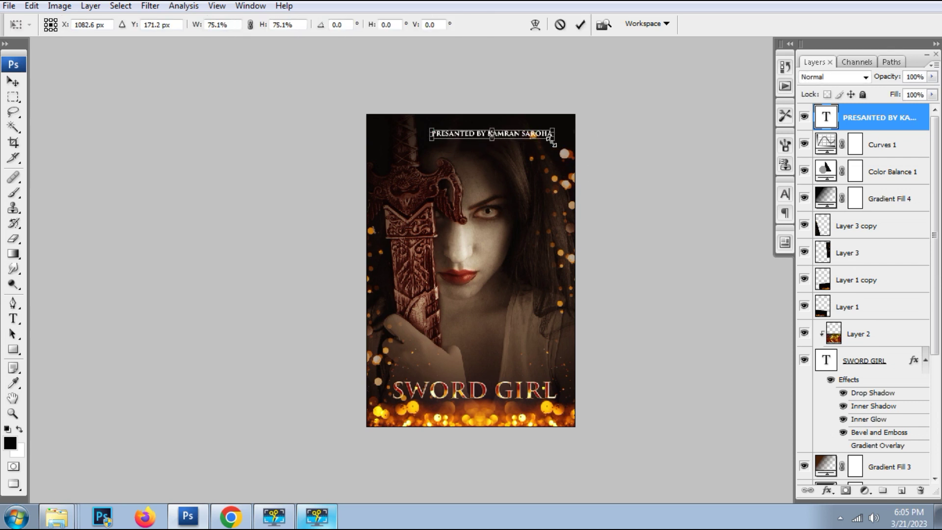
{"action": "key", "text": "Return"}
Zoom in on the credit line and move it slightly up and left
{"action": "key", "text": "z"}
{"action": "left_click_drag", "start_coordinate": [395, 122], "coordinate": [630, 178]}
{"action": "key", "text": "ctrl+minus"}
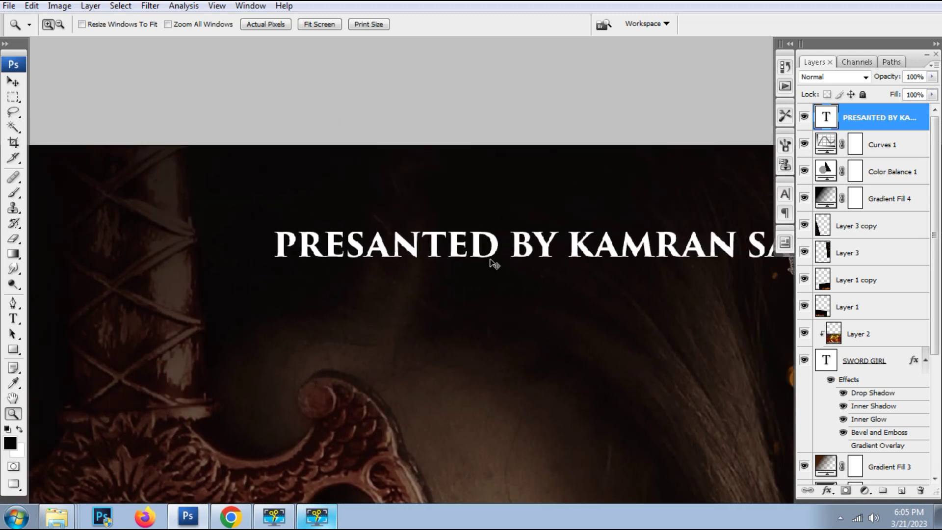
{"action": "key", "text": "ctrl+minus"}
{"action": "key", "text": "v"}
{"action": "mouse_move", "coordinate": [489, 300]}
{"action": "left_mouse_down"}
{"action": "mouse_move", "coordinate": [480, 296]}
{"action": "mouse_move", "coordinate": [681, 286]}
{"action": "left_mouse_up"}
Make 'PRESANTED' Regular weight and add ' : ' after it
{"action": "key", "text": "t"}
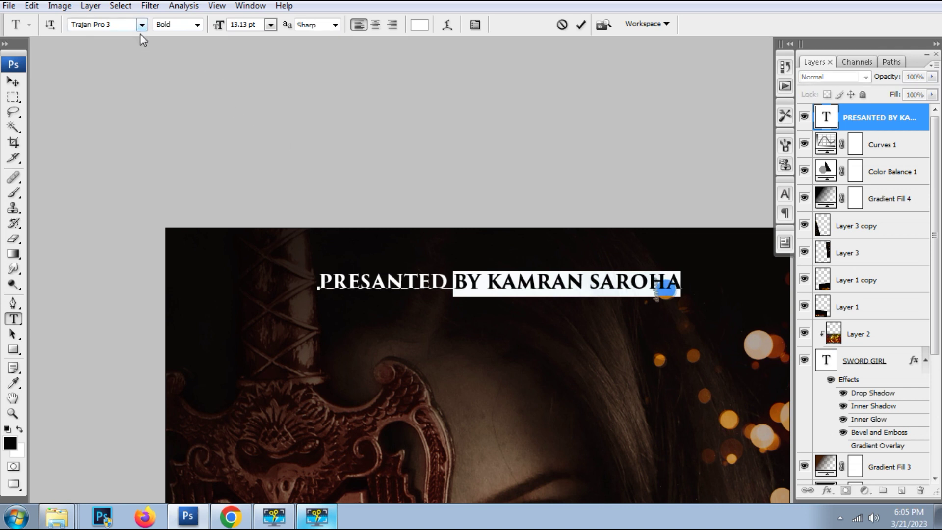
{"action": "left_click", "coordinate": [196, 24]}
{"action": "left_click", "coordinate": [158, 29]}
{"action": "left_click_drag", "start_coordinate": [448, 282], "coordinate": [318, 283]}
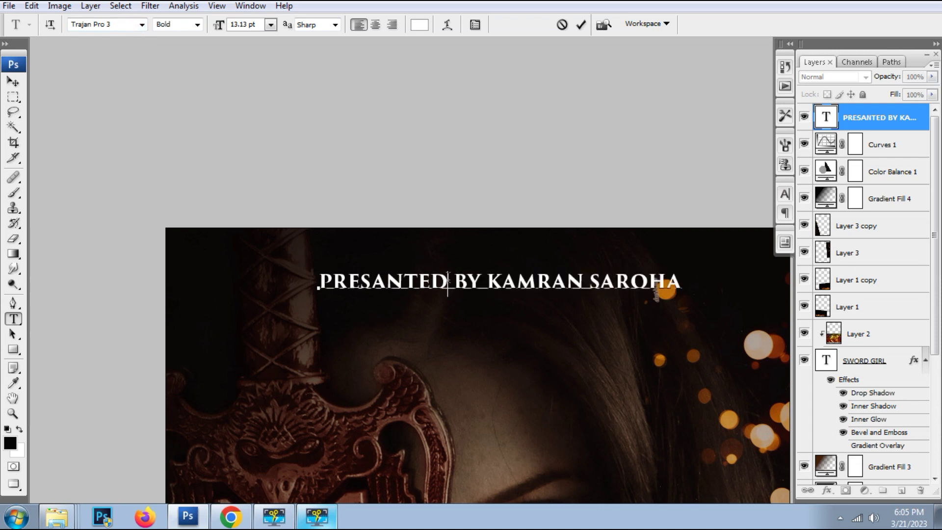
{"action": "left_click", "coordinate": [197, 24]}
{"action": "left_click", "coordinate": [167, 36]}
{"action": "left_click", "coordinate": [459, 282]}
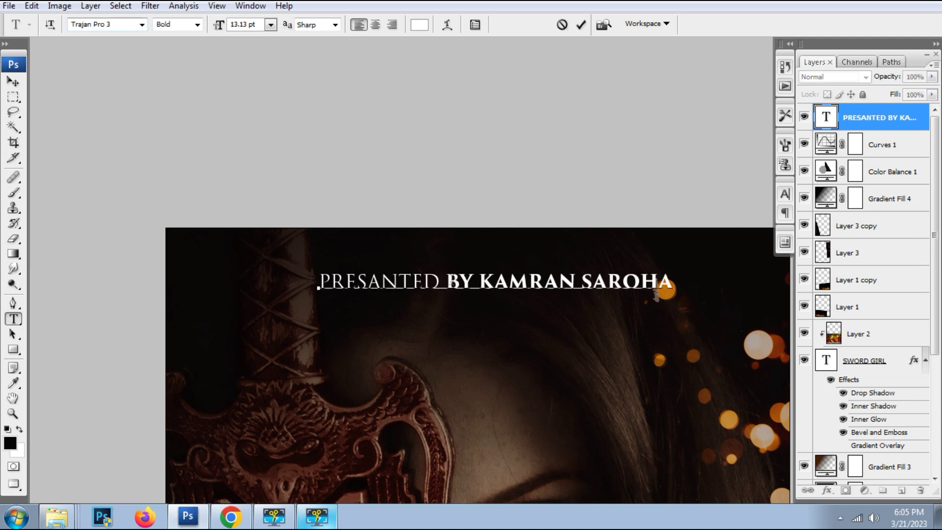
{"action": "type", "text": ":"}
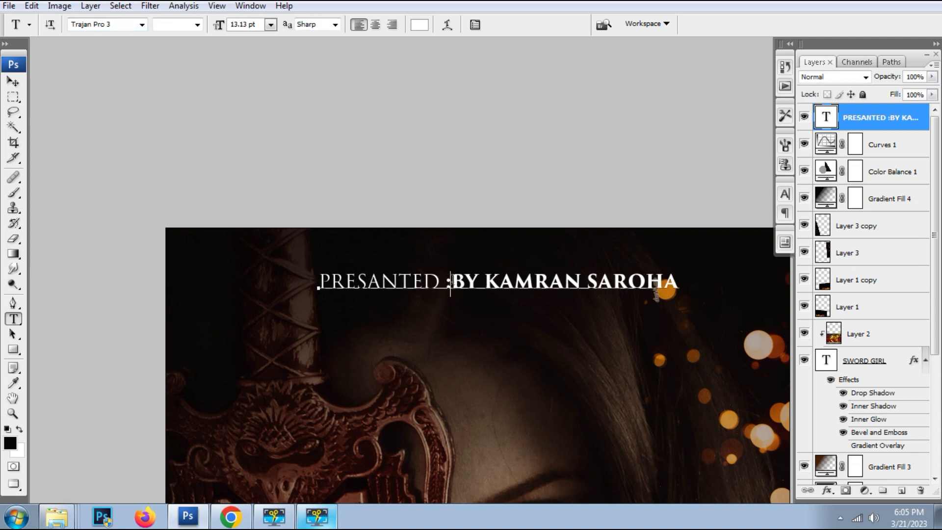
{"action": "key", "text": "ctrl+minus"}
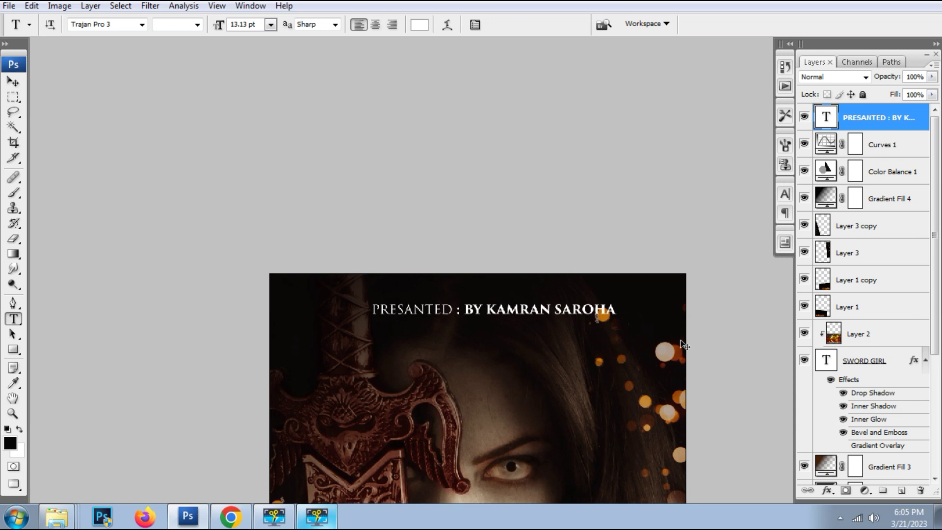
Shrink the credit line to about 88% and move it down slightly
{"action": "key", "text": "ctrl+t"}
{"action": "left_click_drag", "start_coordinate": [617, 319], "coordinate": [594, 321]}
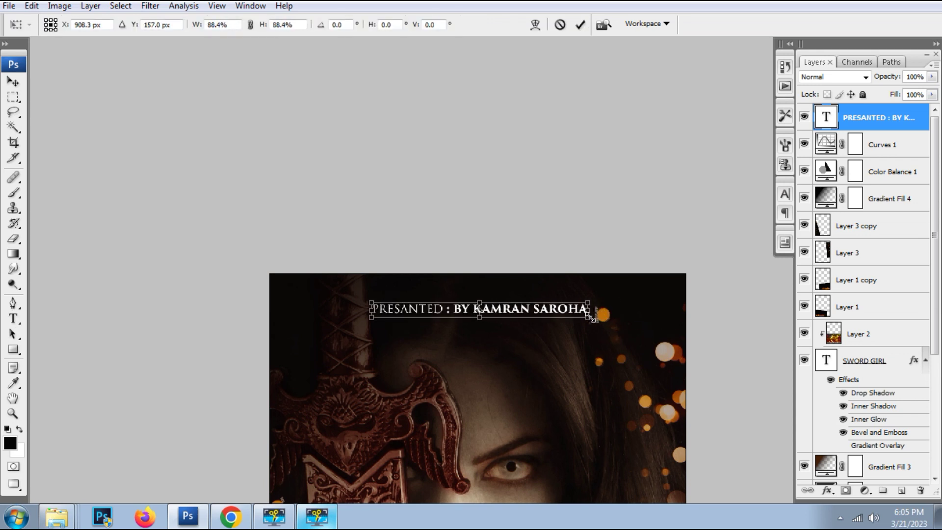
{"action": "key", "text": "Return"}
{"action": "key", "text": "ctrl+minus"}
{"action": "key", "text": "v"}
{"action": "left_click_drag", "start_coordinate": [544, 356], "coordinate": [550, 372]}
{"action": "key", "text": "ctrl+0"}
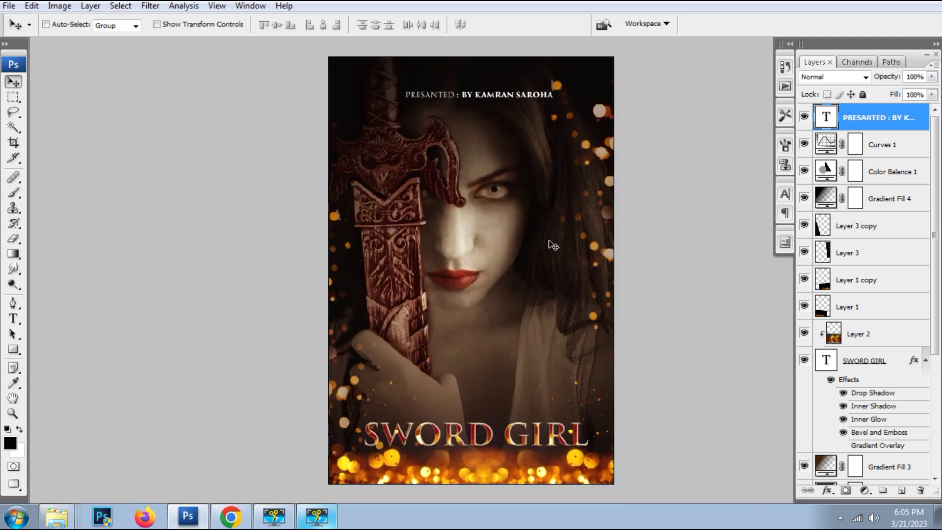
Shrink the credit line to about 87% and nudge it up toward the top edge
{"action": "key", "text": "ctrl+t"}
{"action": "left_click_drag", "start_coordinate": [554, 96], "coordinate": [542, 100]}
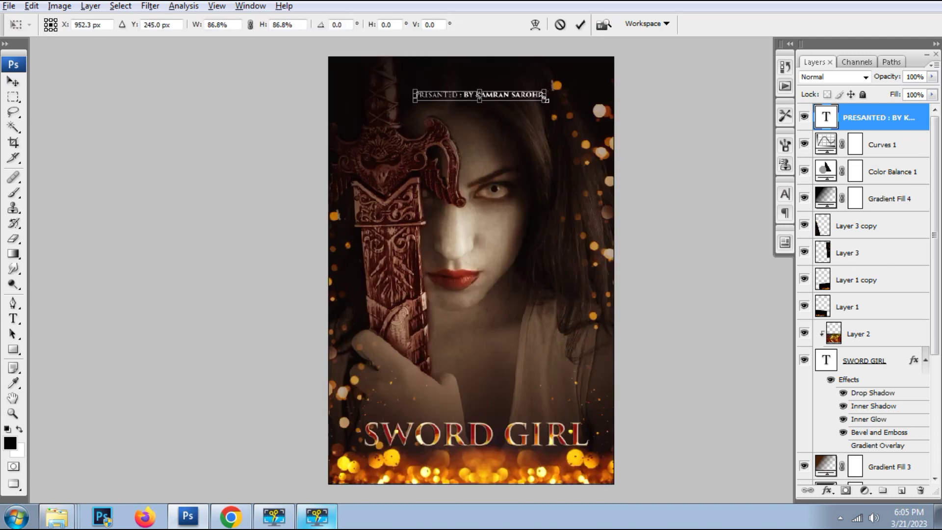
{"action": "key", "text": "Return"}
{"action": "left_click_drag", "start_coordinate": [516, 113], "coordinate": [512, 103]}
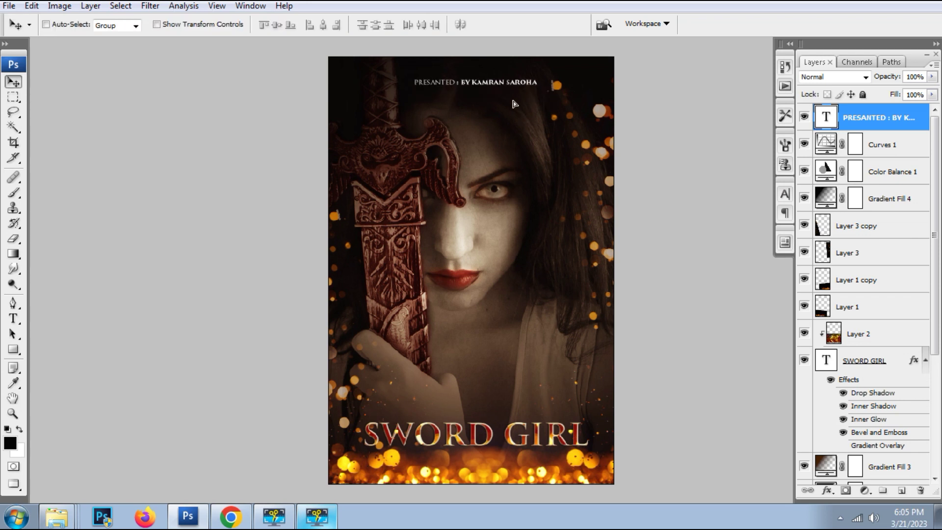
{"action": "key", "text": "Left"}
{"action": "key", "text": "Left"}
{"action": "key", "text": "Up"}
{"action": "key", "text": "ctrl+minus"}
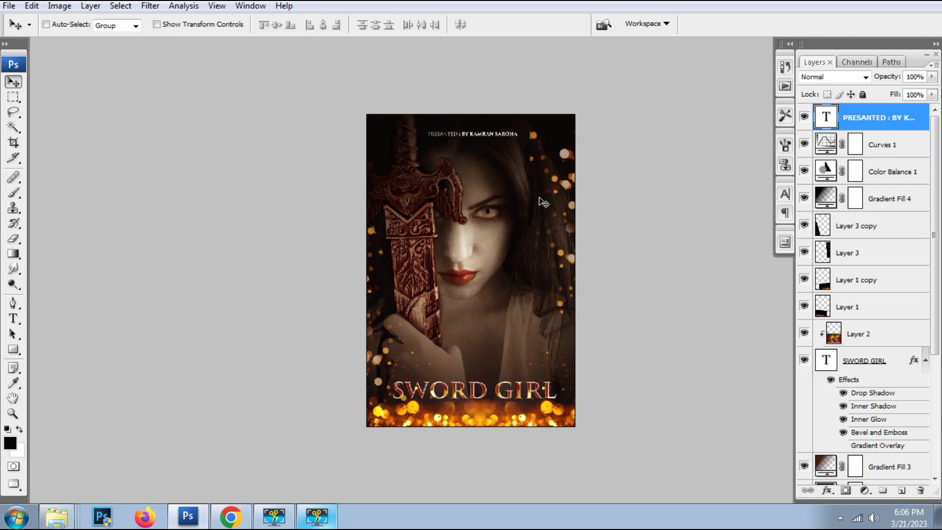